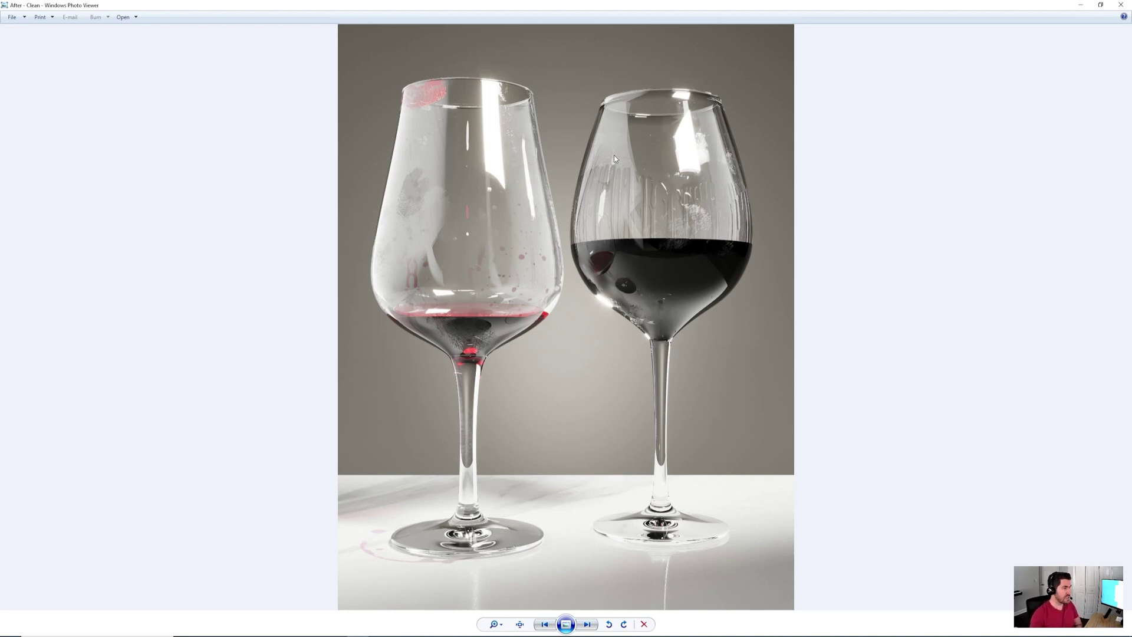
Step: Compare the reference renders: Before - Clean, the Reckless_03 living room, then After - Clean
scroll(521, 154, up, 1)
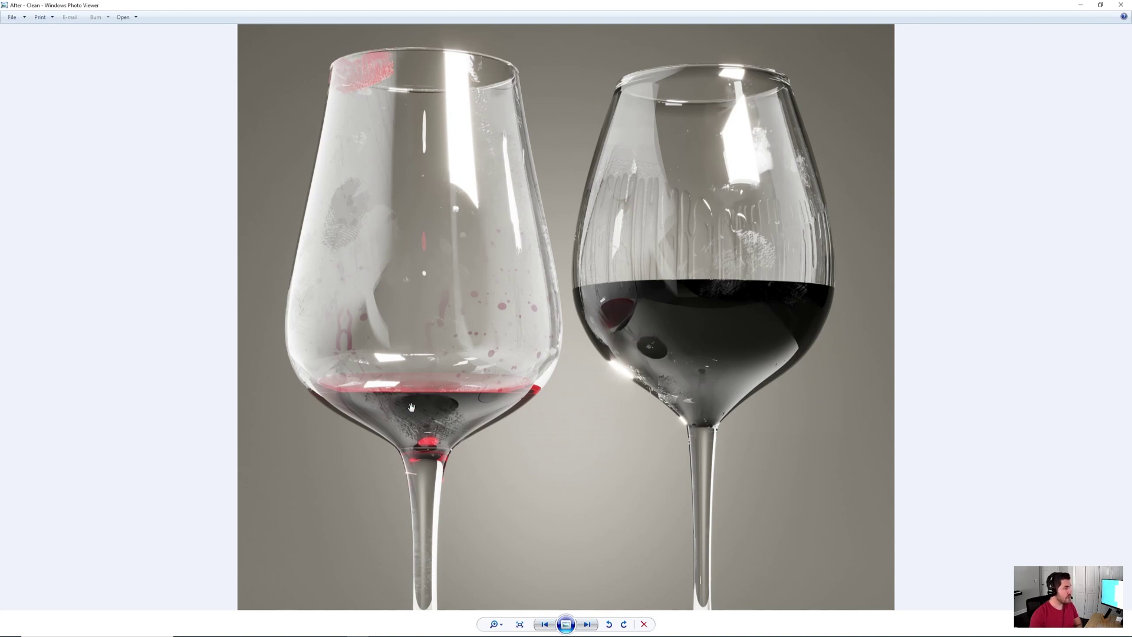
key(Right)
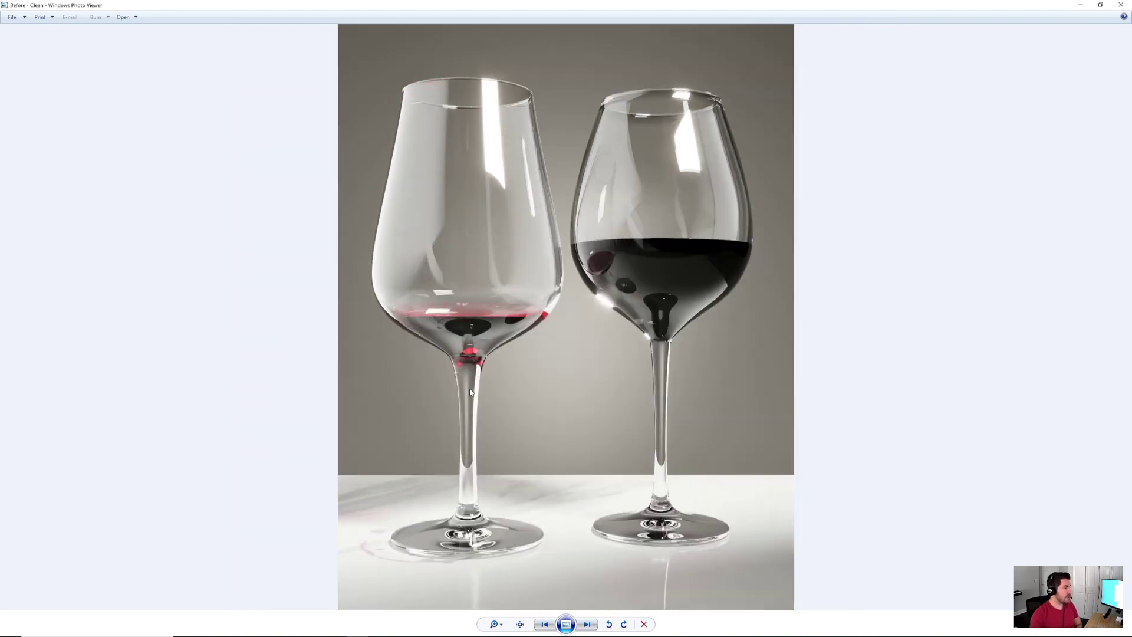
key(Right)
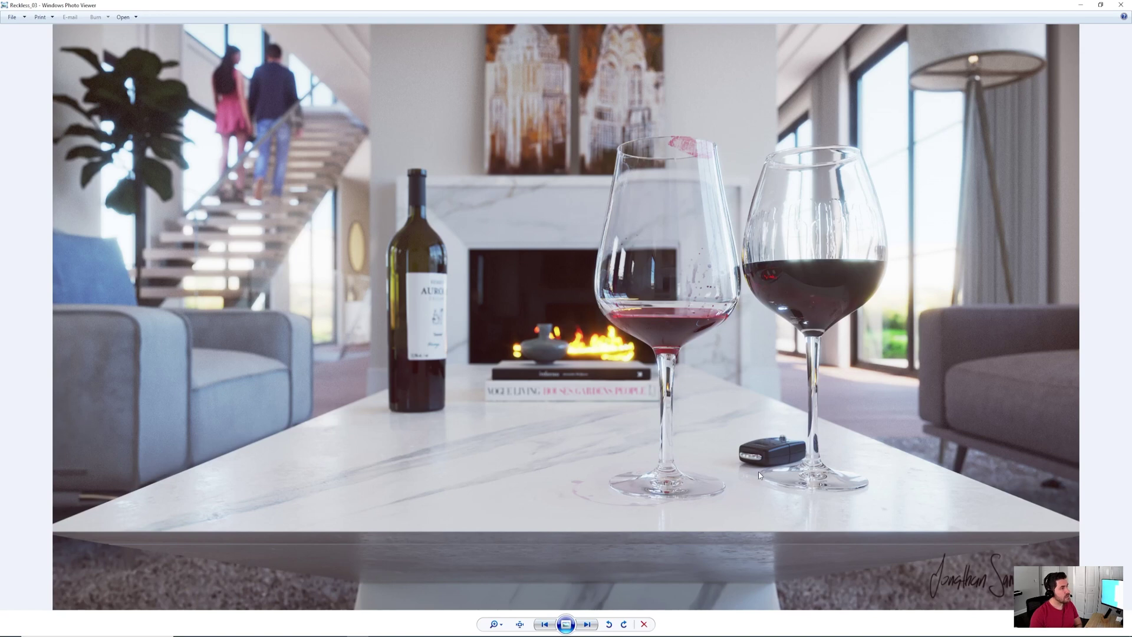
scroll(759, 476, up, 5)
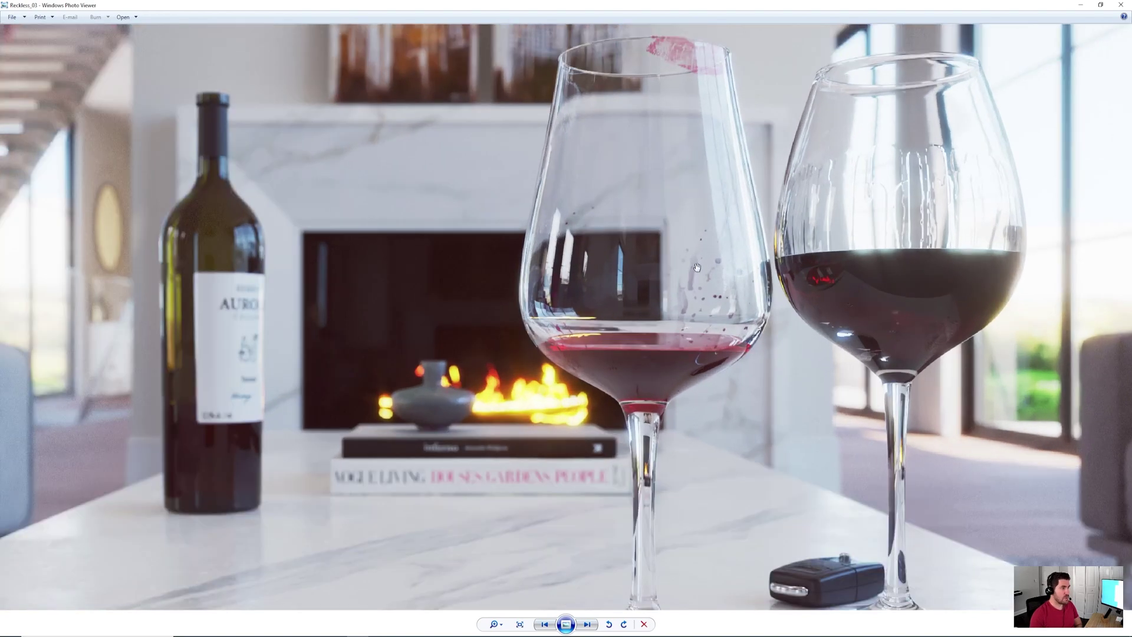
drag(697, 267, 638, 310)
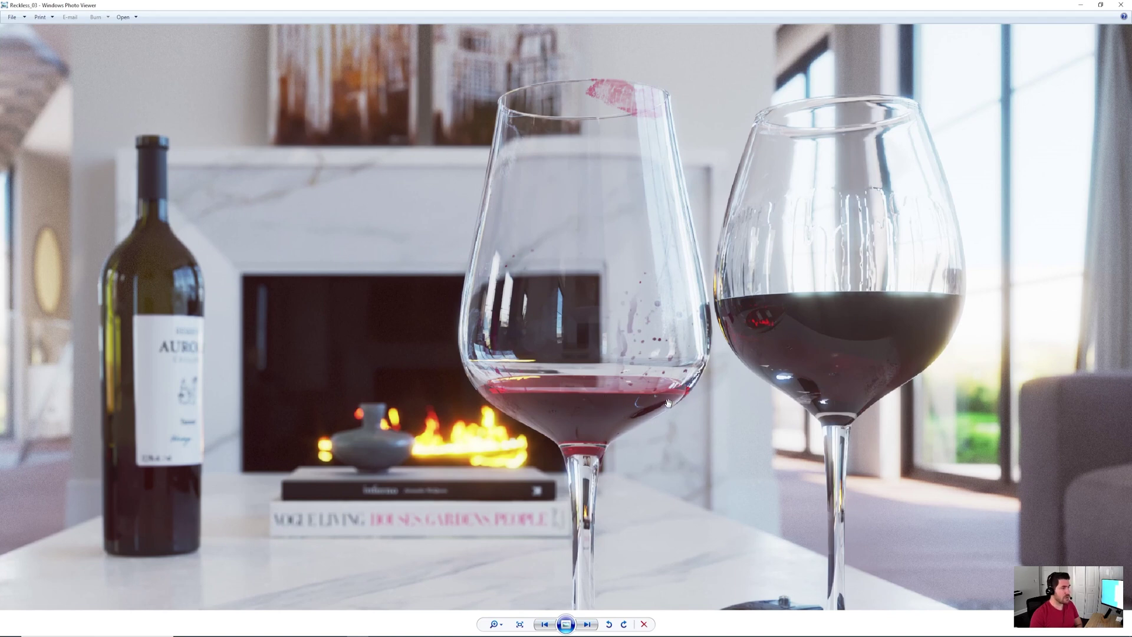
scroll(658, 402, down, 5)
key(Right)
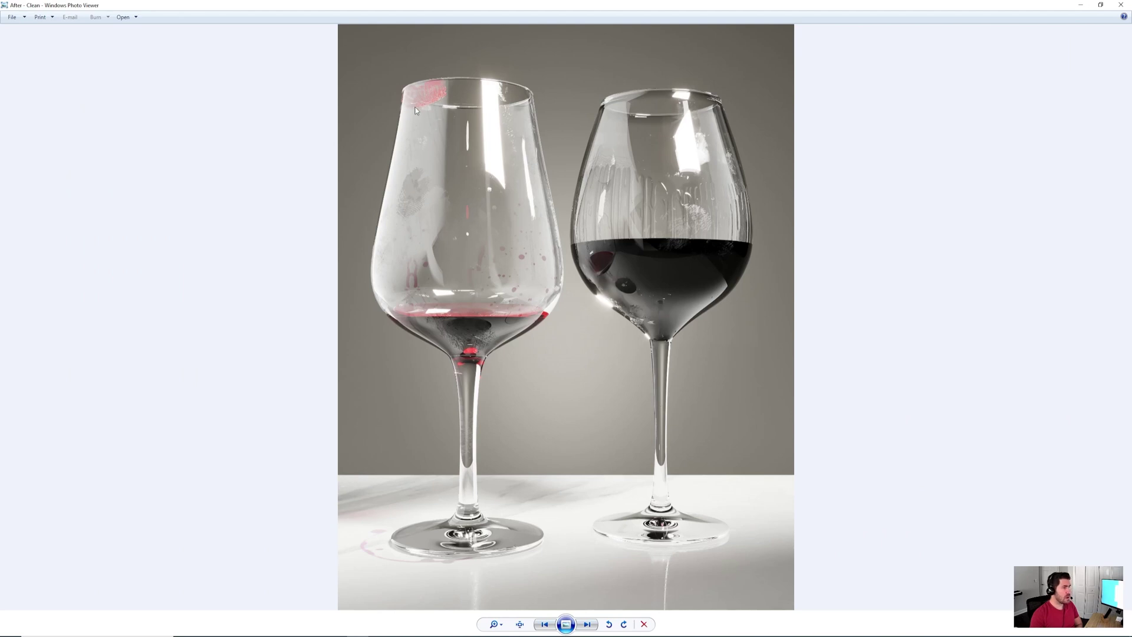
scroll(459, 244, up, 2)
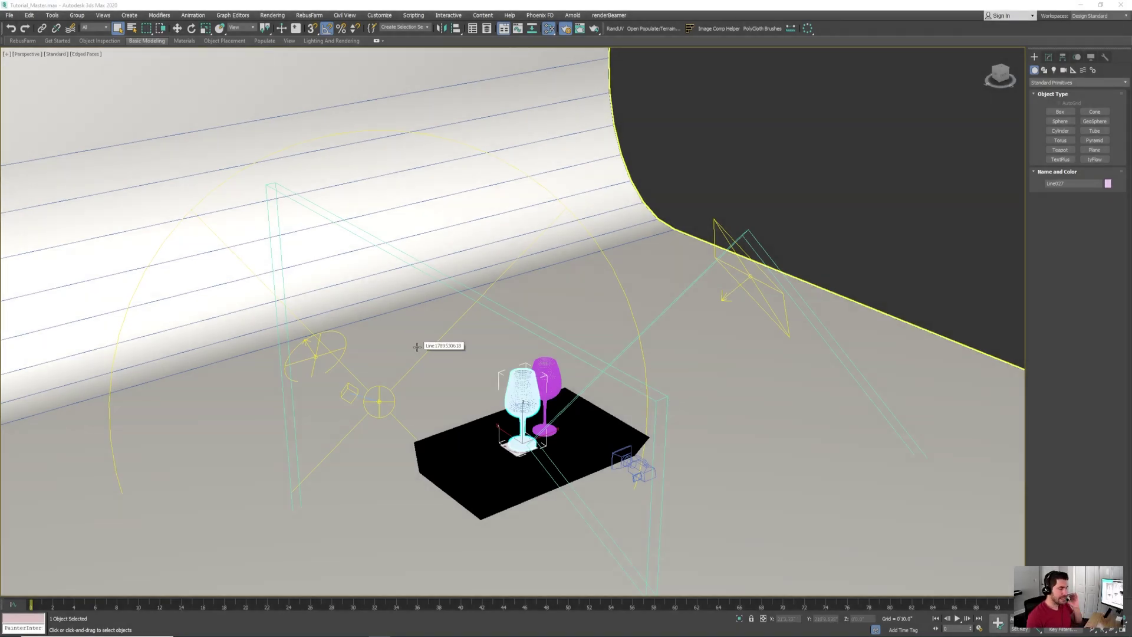
Step: Orbit and zoom the Perspective view around the glasses and table, then restore four viewports
scroll(420, 374, down, 5)
alt+middle_drag(509, 346, 545, 356)
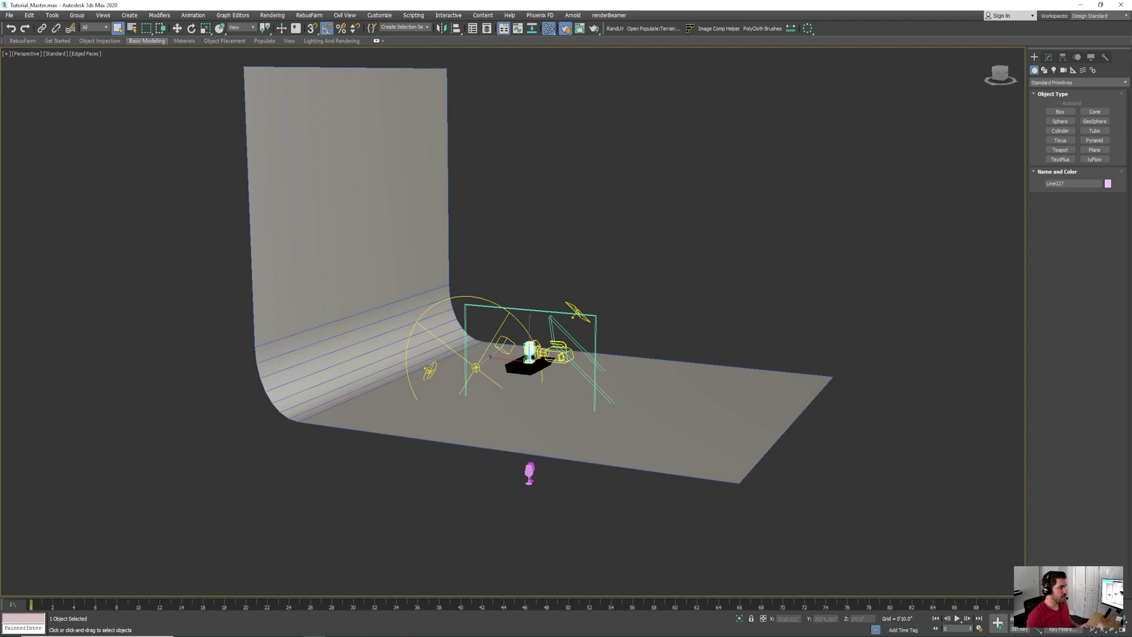
scroll(547, 415, up, 3)
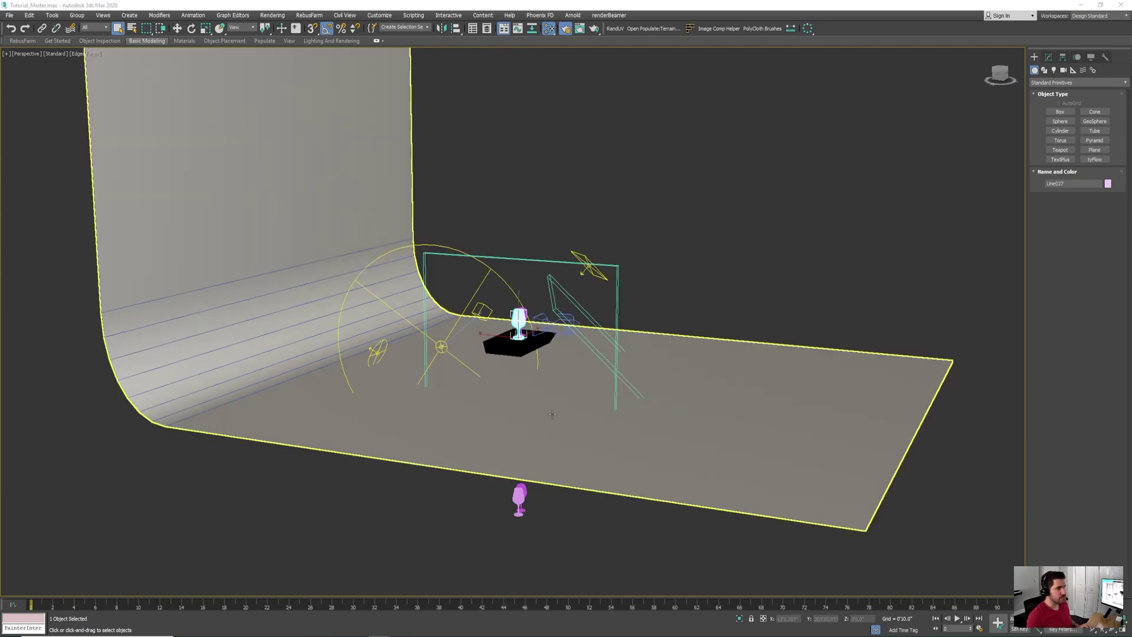
alt+middle_drag(550, 412, 513, 325)
scroll(510, 381, up, 6)
scroll(513, 325, down, 15)
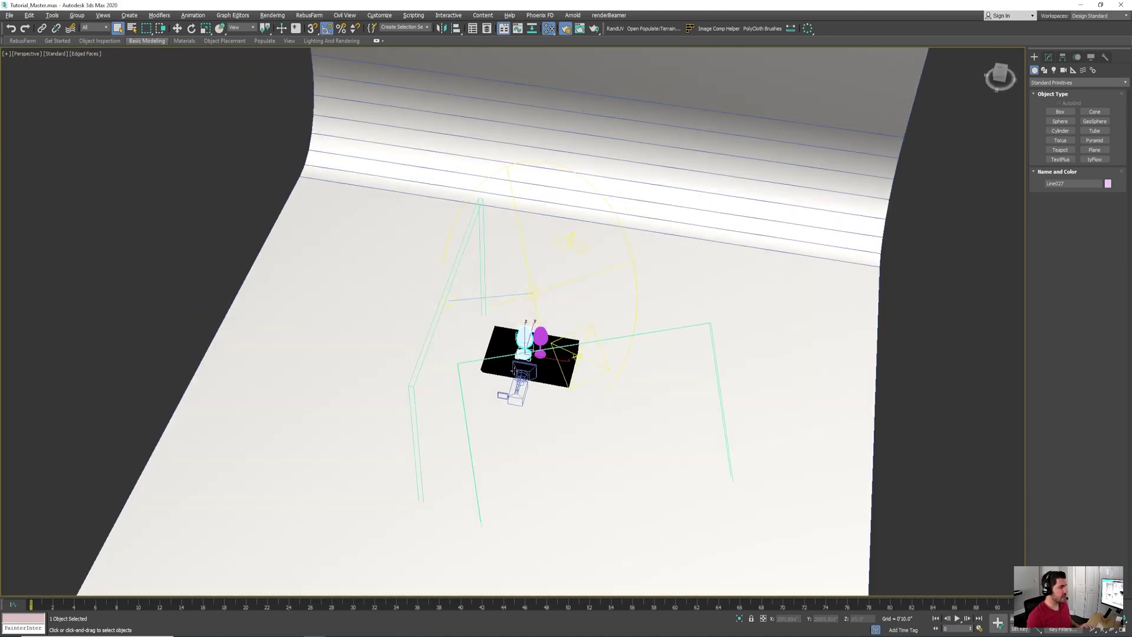
mouse_move(514, 372)
alt+middle_down()
mouse_move(485, 383)
mouse_move(533, 392)
mouse_move(558, 367)
mouse_move(511, 363)
alt+middle_up()
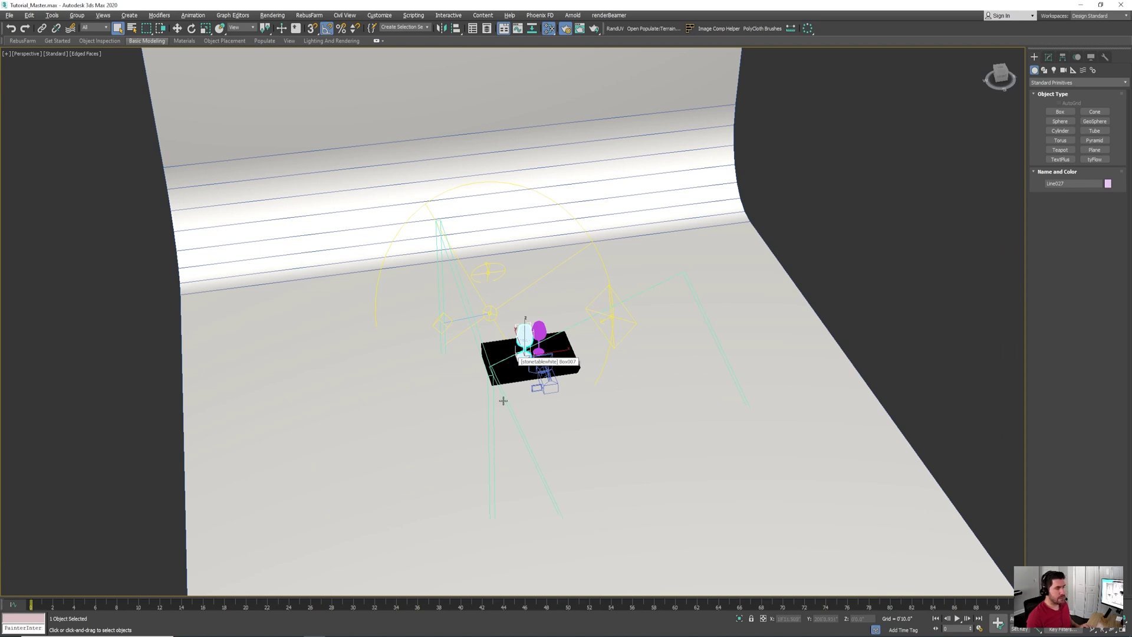
alt+middle_drag(503, 400, 529, 386)
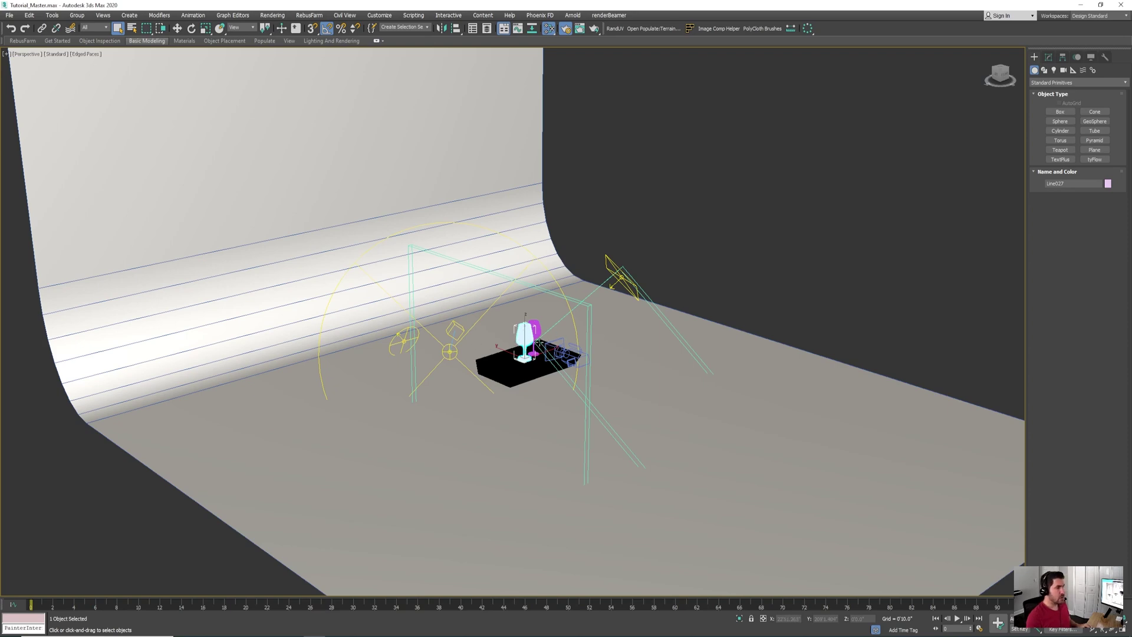
scroll(514, 402, up, 5)
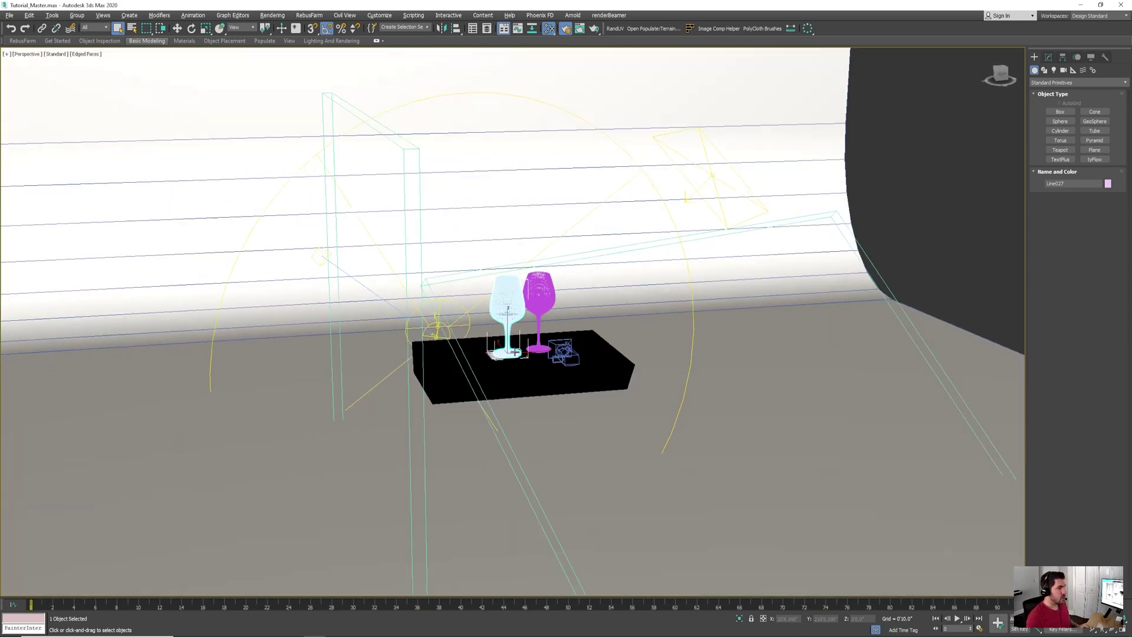
scroll(514, 353, up, 3)
click(1112, 630)
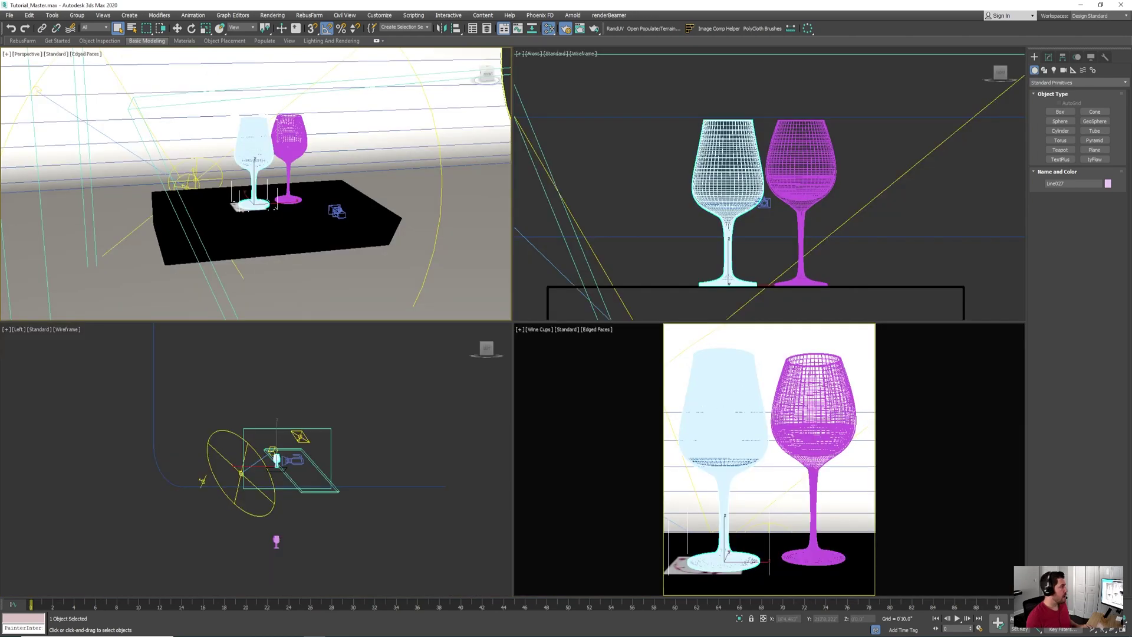
Step: Bring the V-Ray render onscreen and centre the Slate Material Editor on the Glass - Dirty node
drag(1, 55, 289, 41)
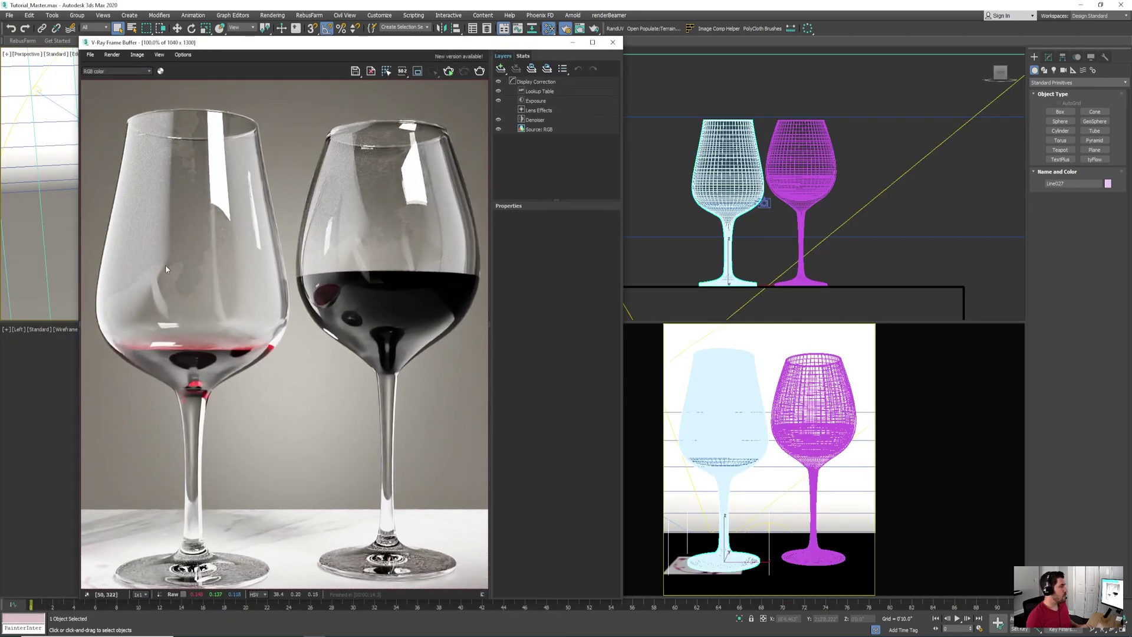
click(548, 28)
drag(710, 155, 732, 48)
middle_drag(839, 187, 734, 237)
scroll(666, 247, up, 5)
scroll(715, 245, up, 1)
scroll(717, 245, up, 2)
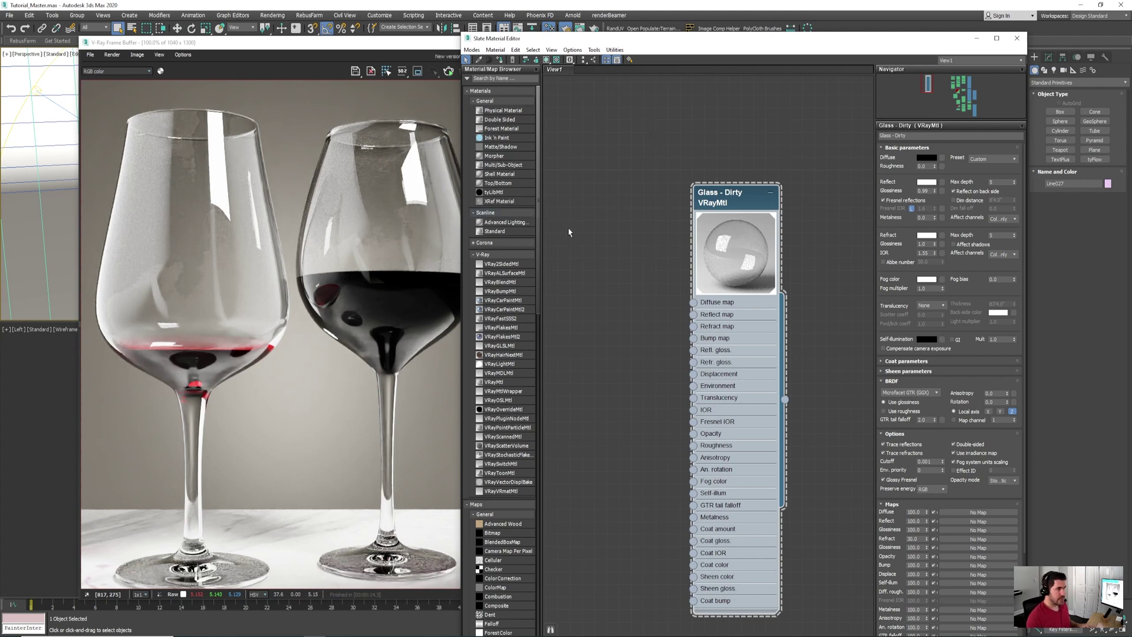
Step: Enable Region Render in the V-Ray Frame Buffer and box the left glass
click(369, 45)
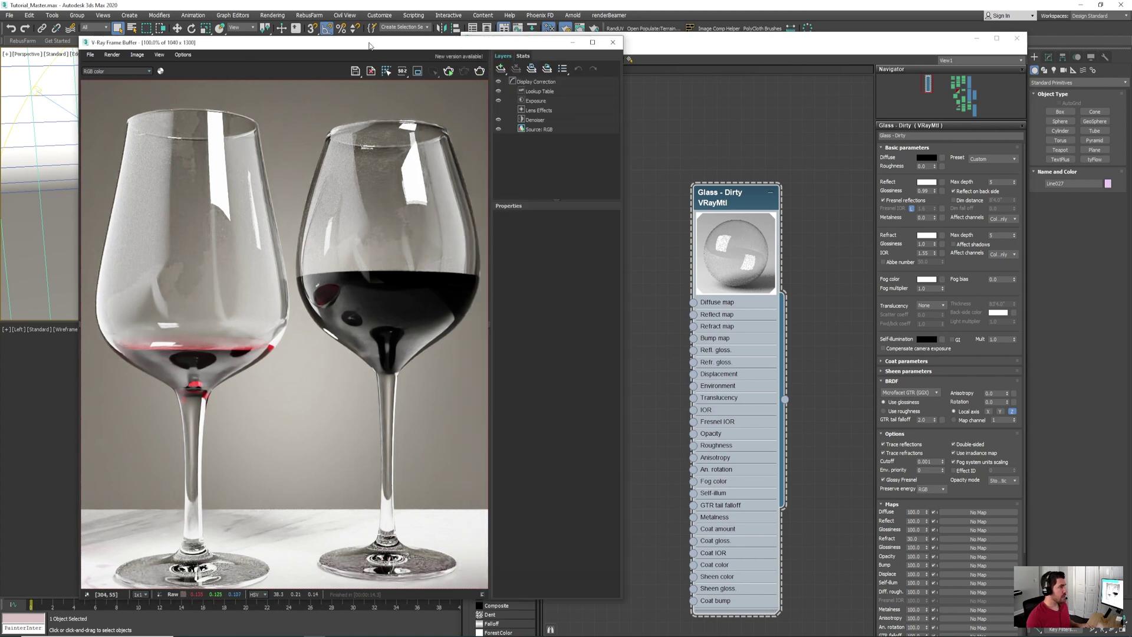
click(419, 72)
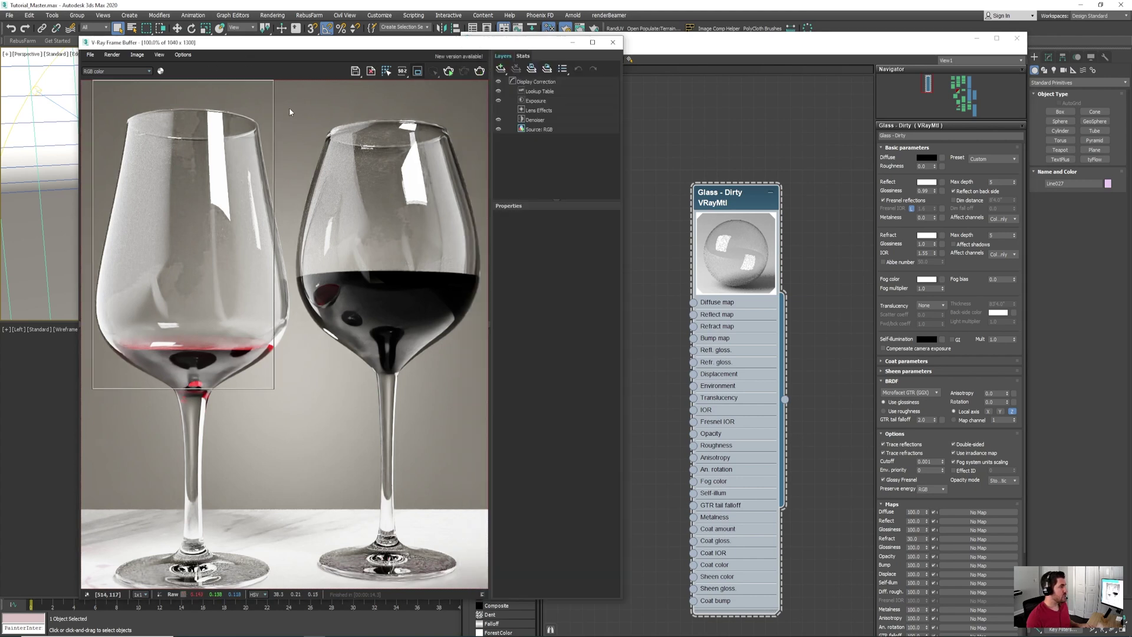
drag(289, 108, 84, 398)
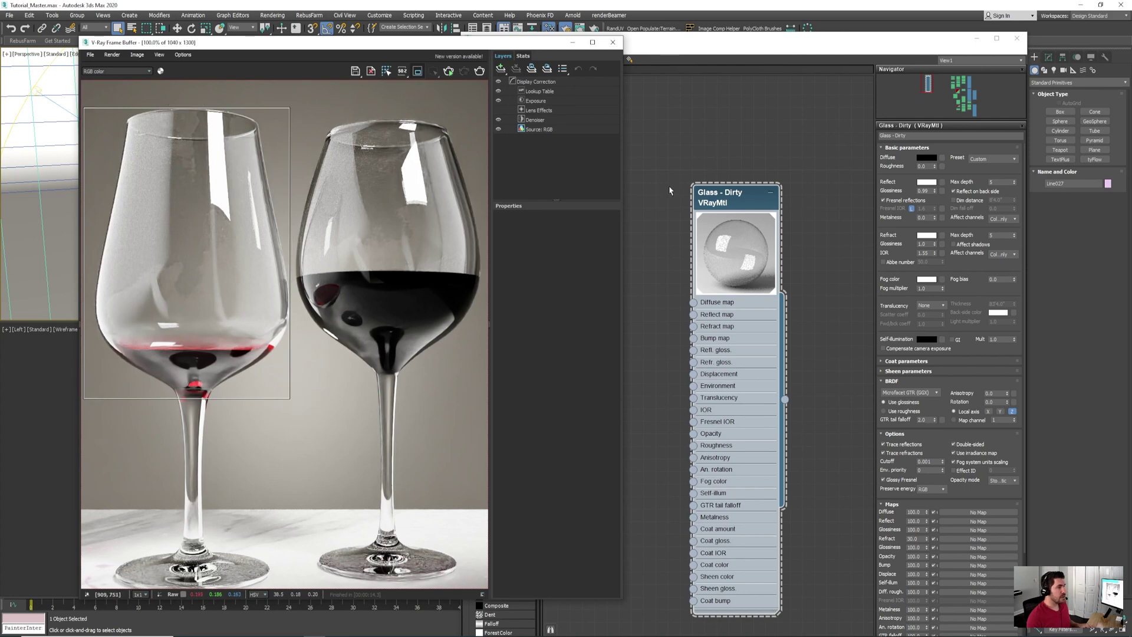
Step: Drop the Fingerprint_Mask image from the texture folder into the Slate view as a Bitmap node
click(692, 187)
middle_drag(589, 246, 696, 221)
scroll(695, 221, down, 1)
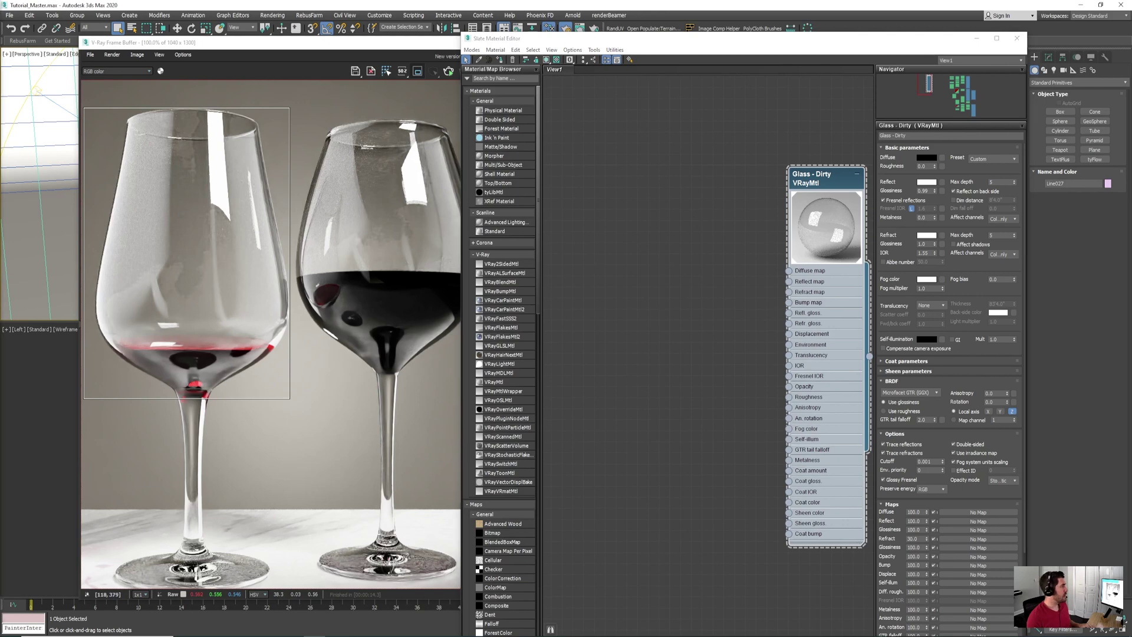
drag(0, 68, 432, 85)
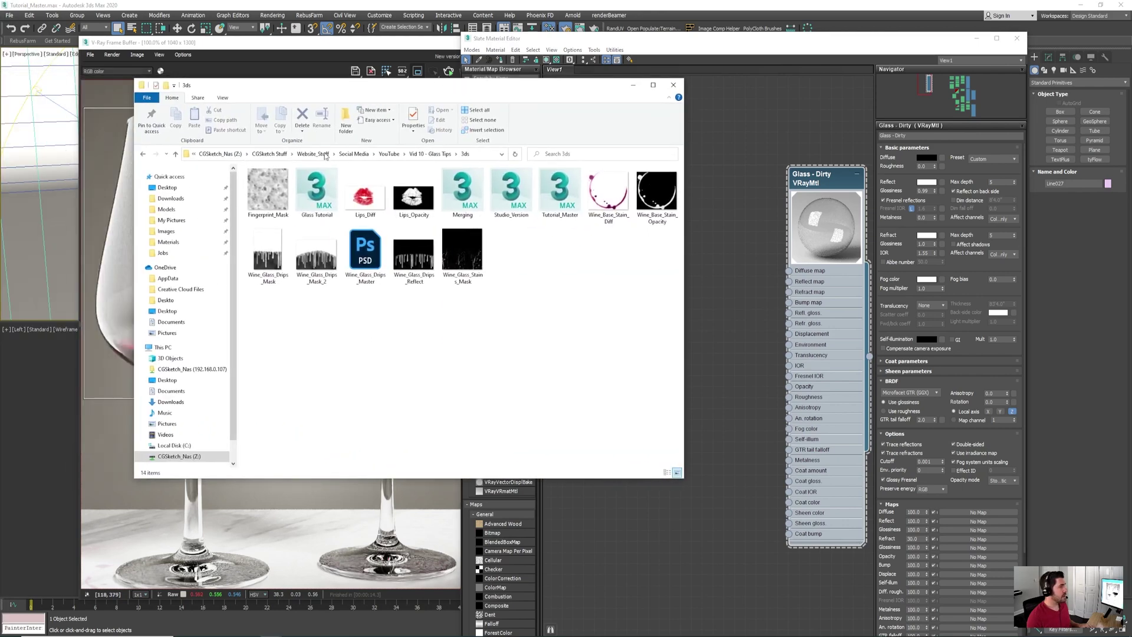
double_click(286, 204)
drag(524, 85, 0, 97)
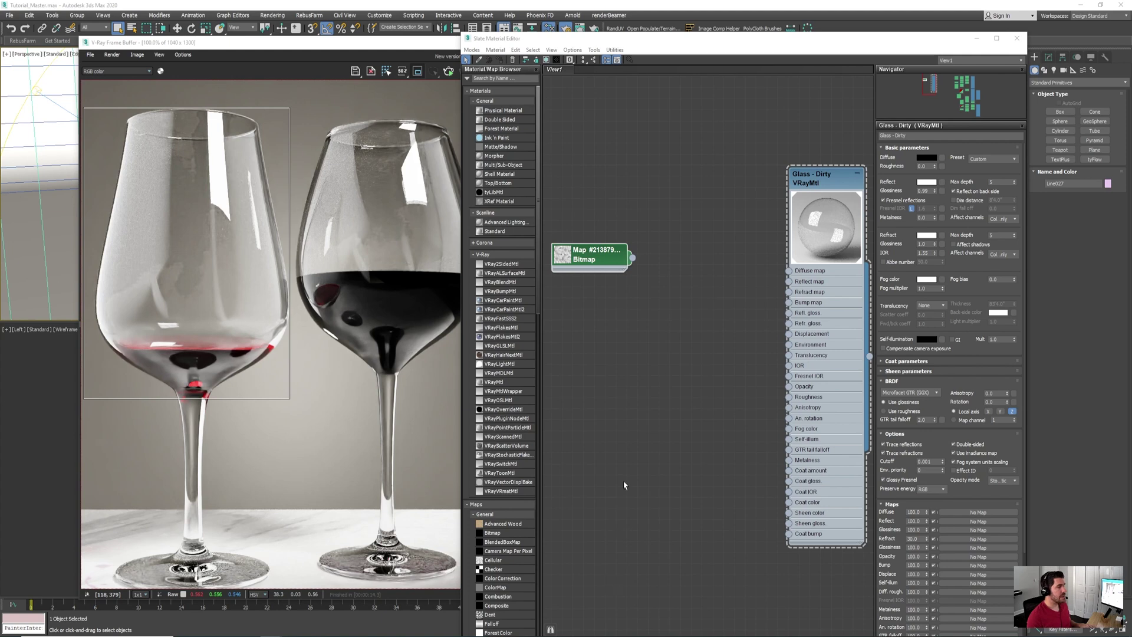
Step: Add a VRayTriplanarTex node and feed the fingerprint bitmap into it
scroll(626, 483, down, 1)
middle_drag(596, 329, 661, 330)
drag(670, 300, 666, 320)
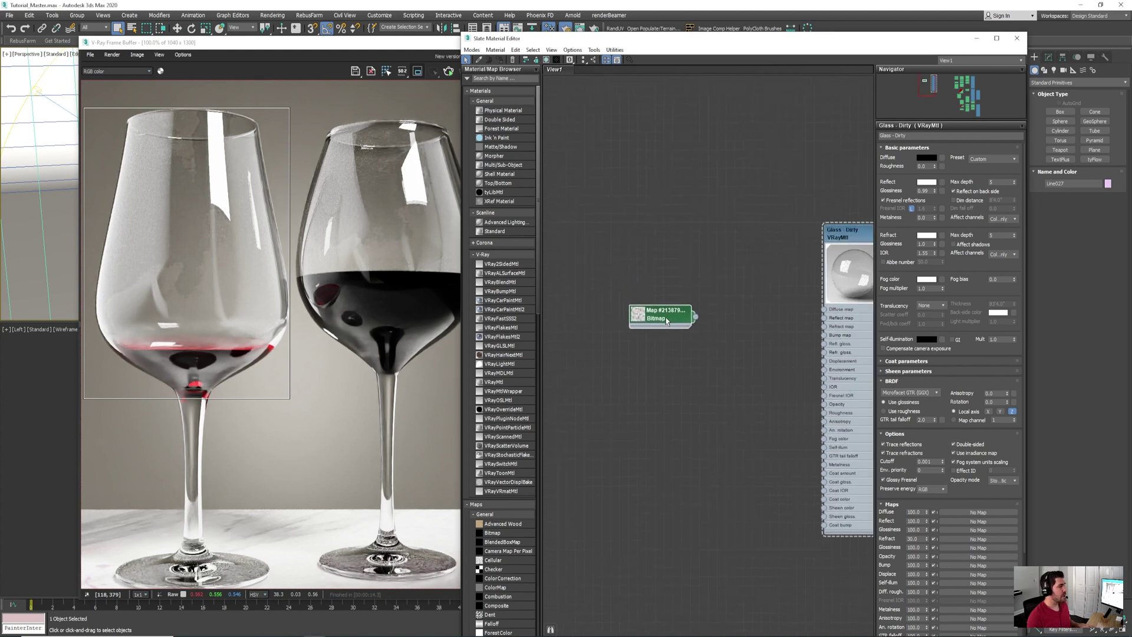
click(495, 78)
text(vray)
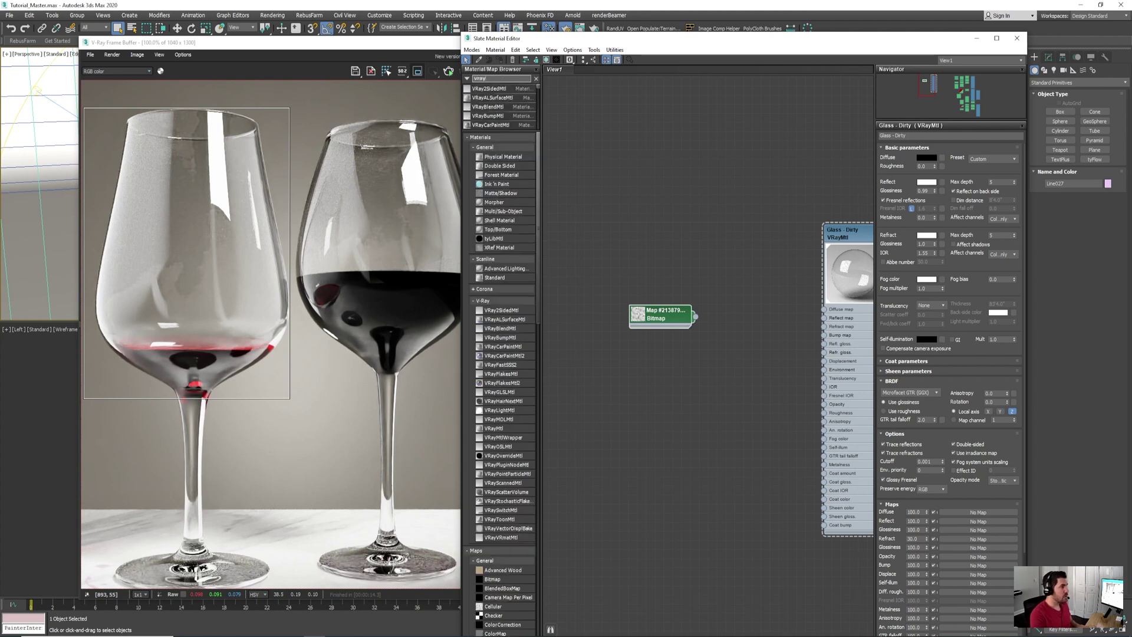
text(triplan)
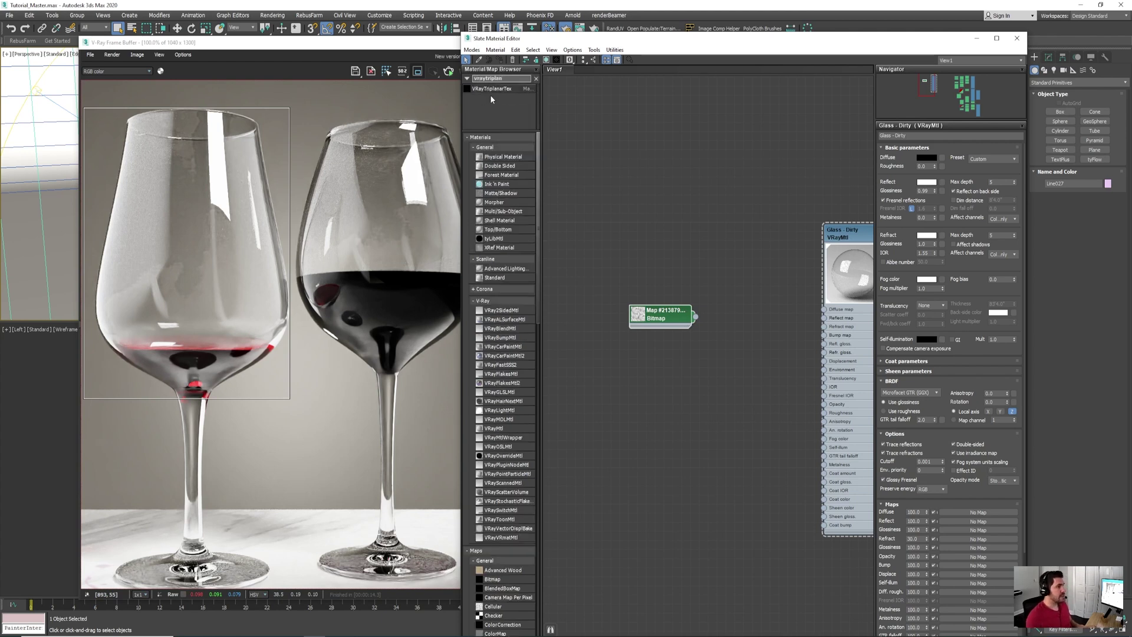
drag(491, 88, 716, 233)
drag(660, 313, 580, 331)
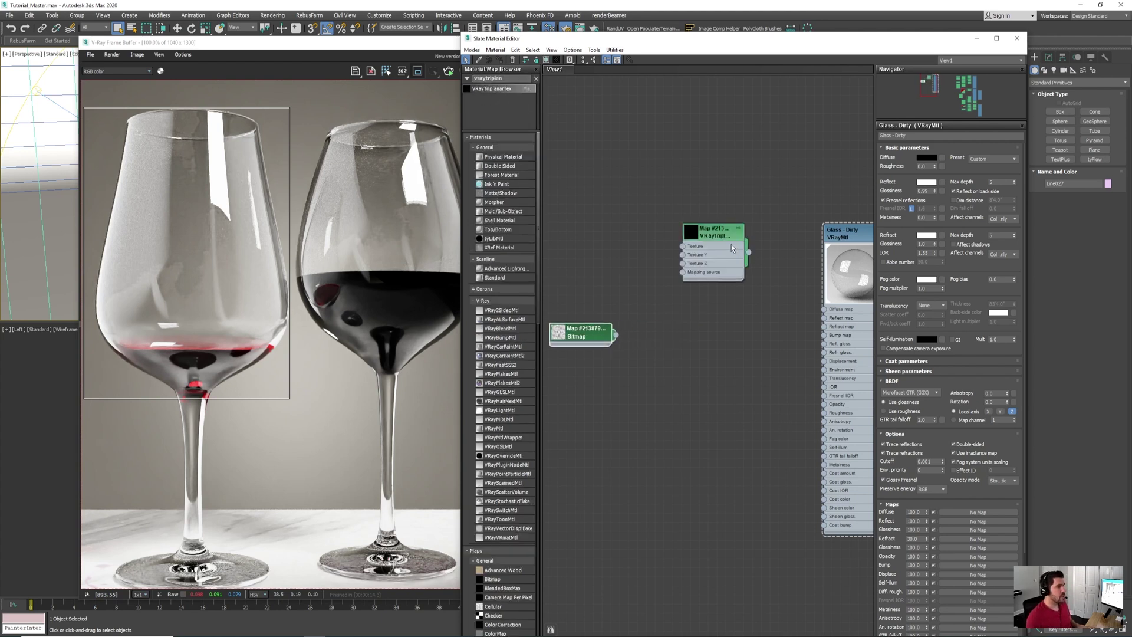
drag(732, 247, 714, 356)
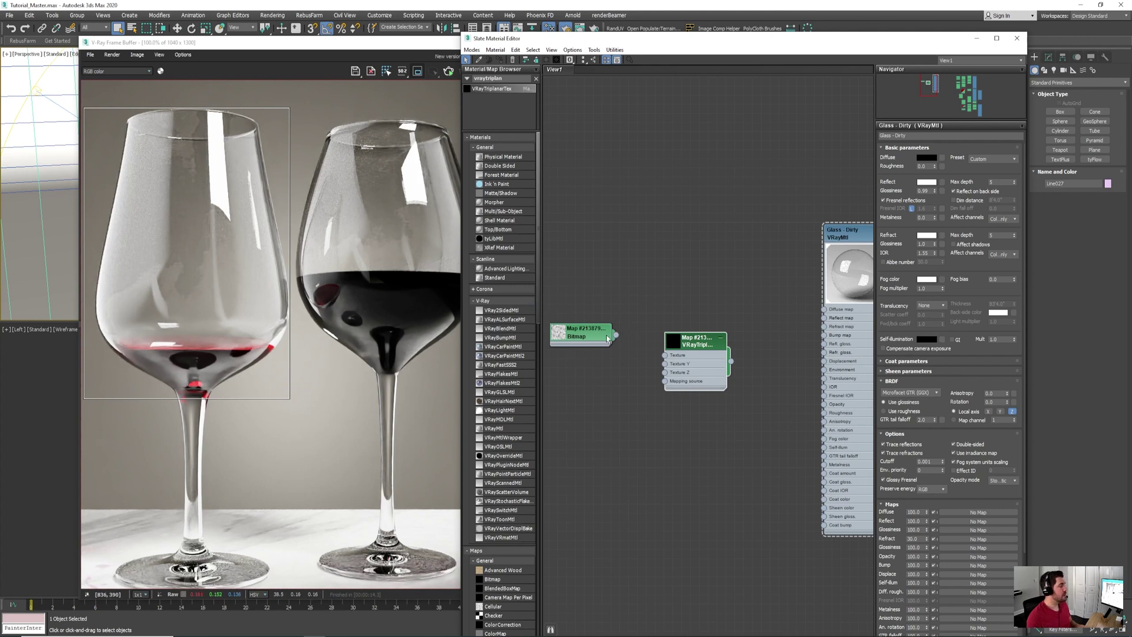
middle_drag(623, 362, 632, 340)
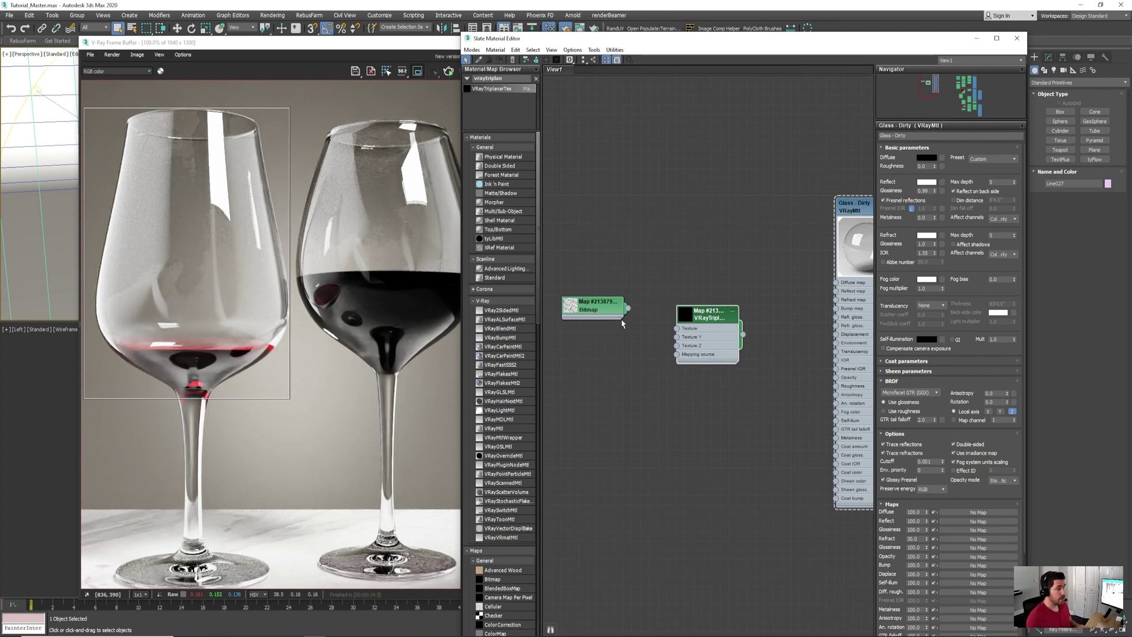
drag(628, 308, 664, 336)
Step: Add an Output node between the triplanar texture and the Glass - Dirty bump map
double_click(479, 78)
text(output)
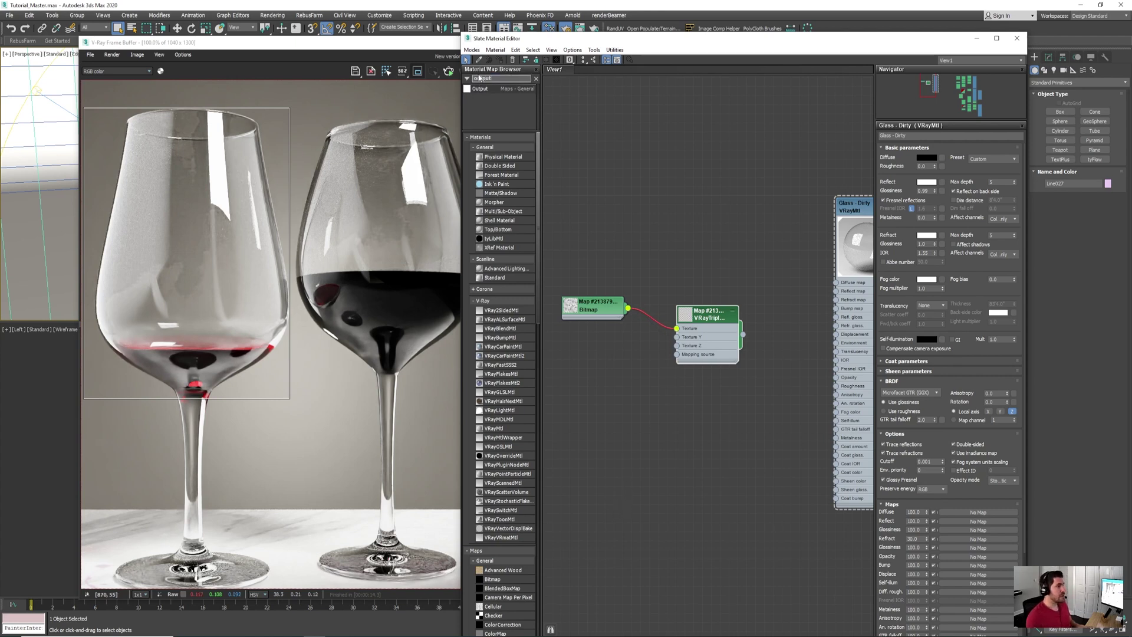
drag(480, 89, 797, 347)
drag(703, 321, 676, 320)
drag(796, 341, 740, 339)
middle_drag(734, 392, 676, 391)
scroll(751, 343, up, 1)
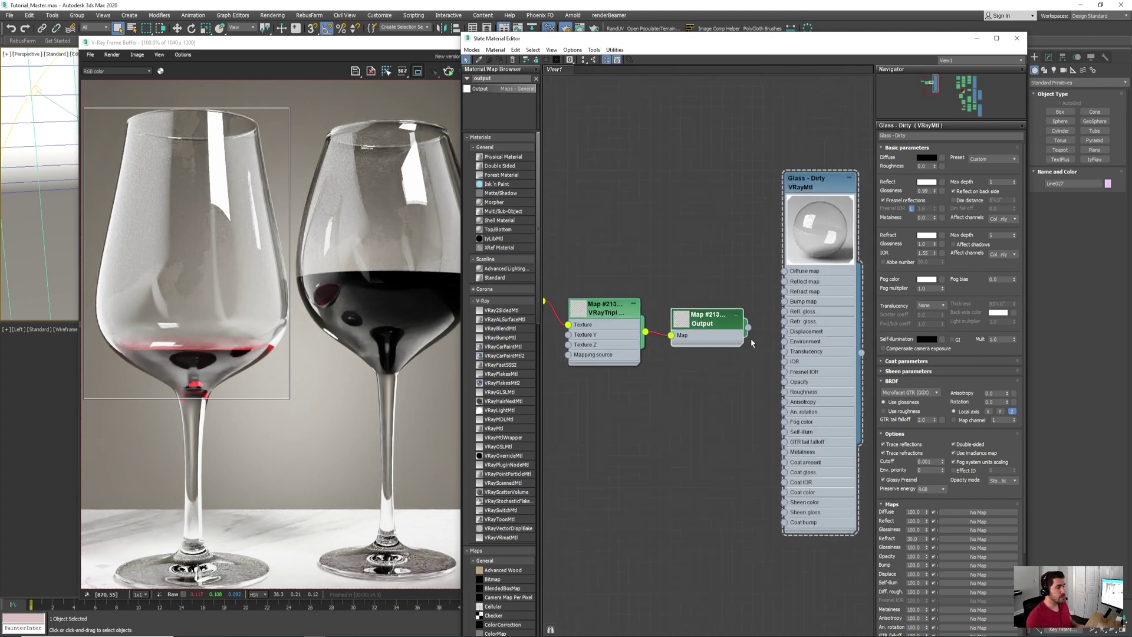
drag(748, 328, 784, 302)
Step: Reconnect the Output to refraction glossiness and open the VRayTriplanarTex parameters
mouse_move(784, 302)
mouse_down()
mouse_move(784, 322)
mouse_move(785, 312)
mouse_up()
middle_drag(638, 520, 705, 505)
double_click(658, 304)
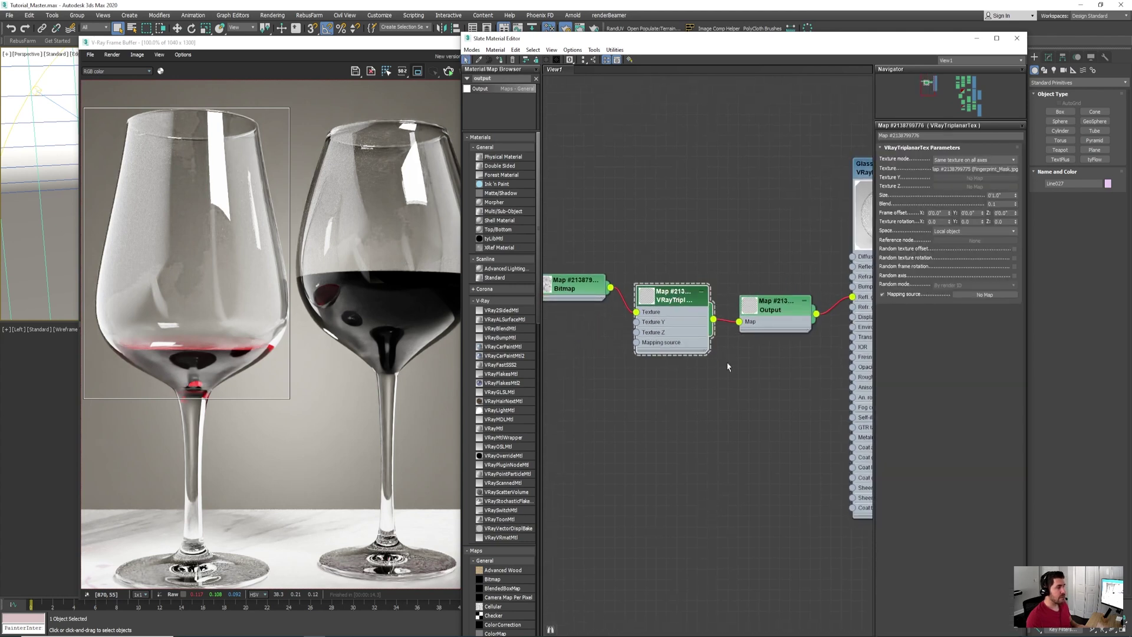
middle_drag(732, 362, 663, 369)
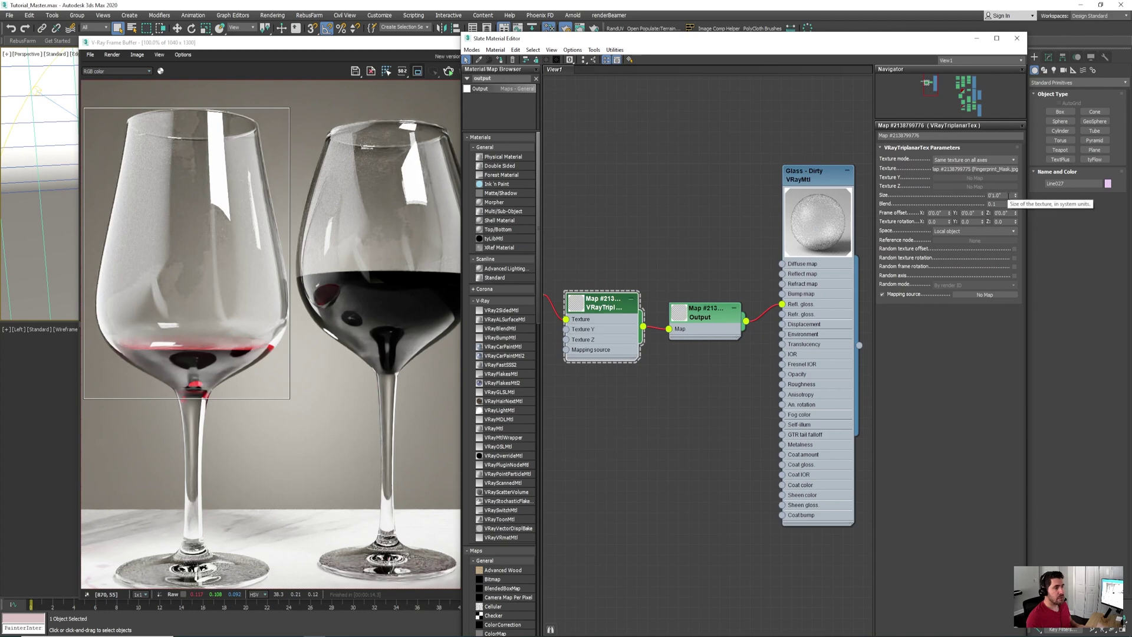
Step: Check the Fingerprint_Mask image and triplanar Size, then uncover the V-Ray Frame Buffer
drag(0, 424, 665, 50)
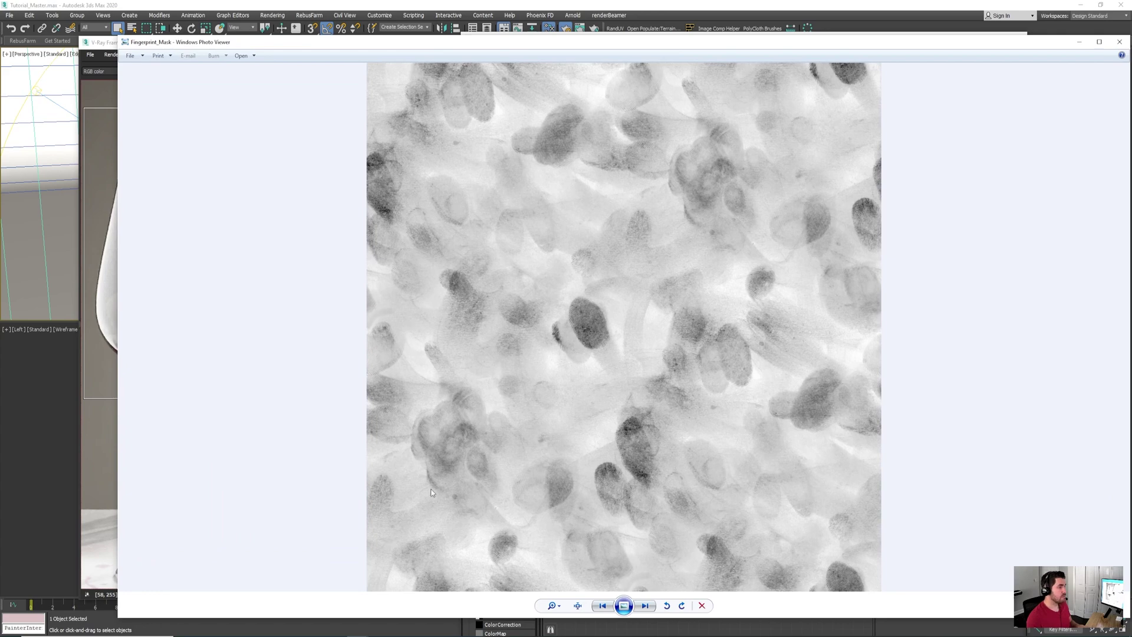
drag(872, 44, 0, 101)
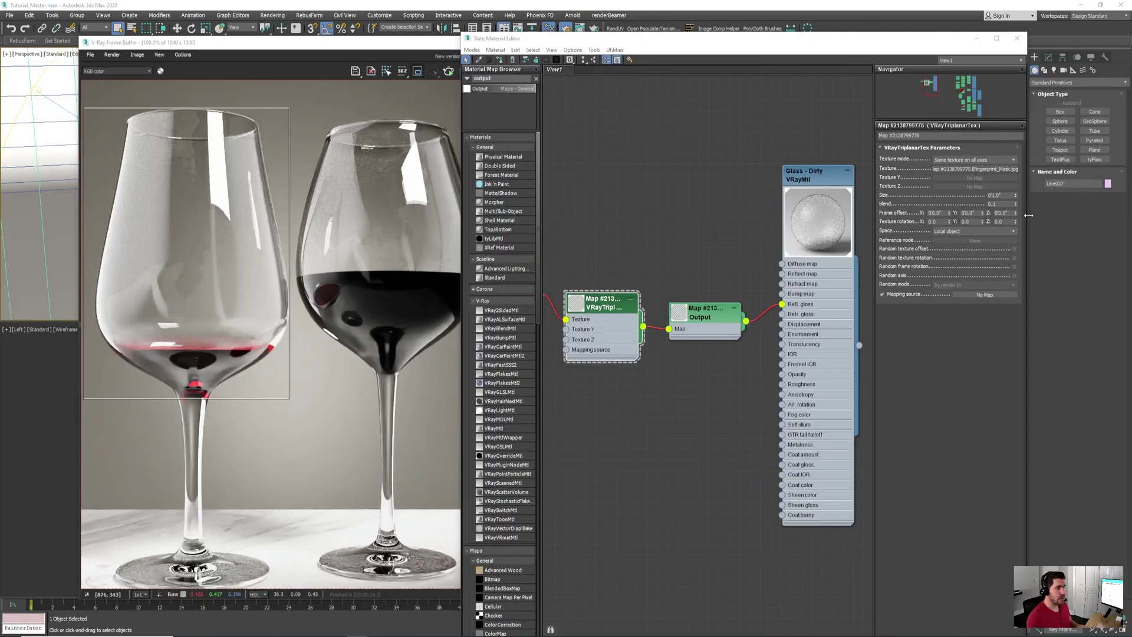
drag(1005, 195, 930, 198)
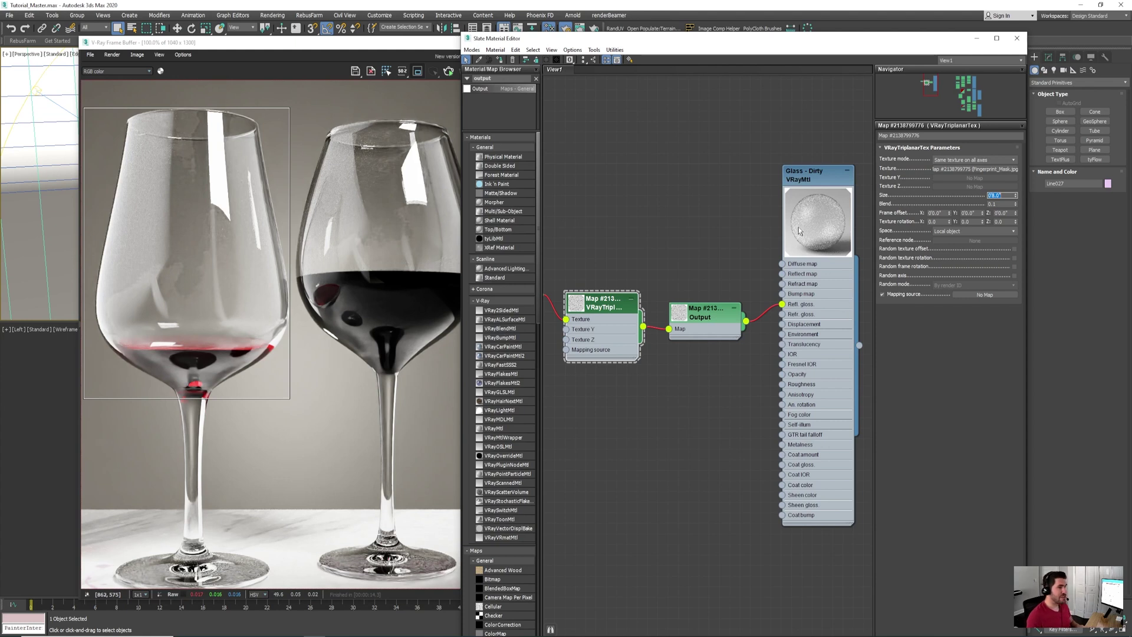
scroll(734, 257, down, 1)
middle_drag(738, 259, 771, 270)
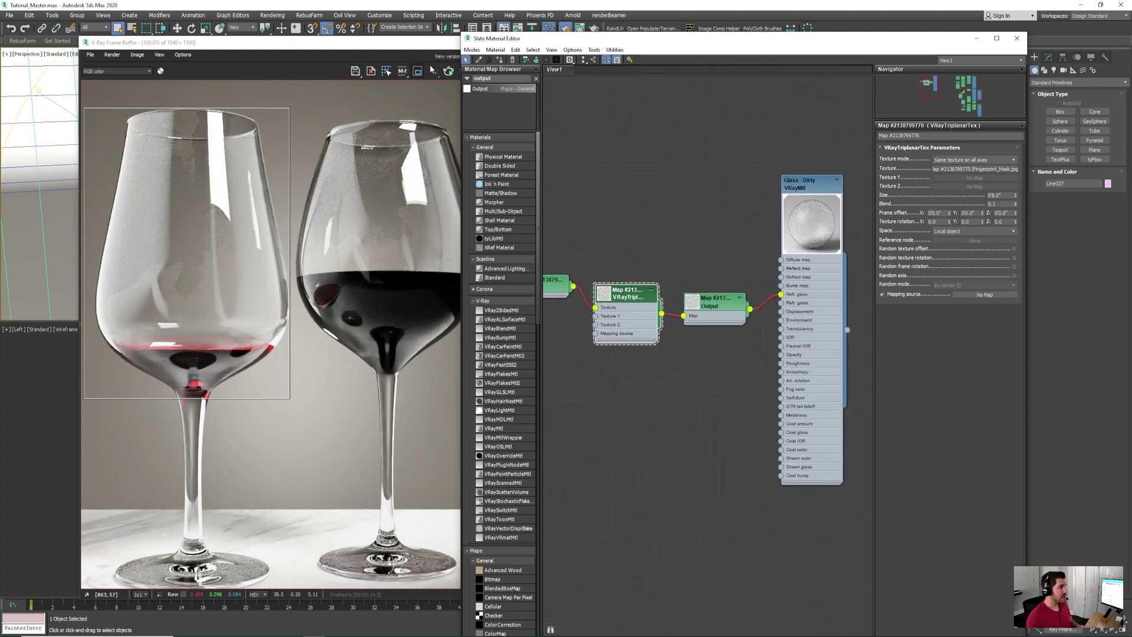
scroll(810, 214, up, 2)
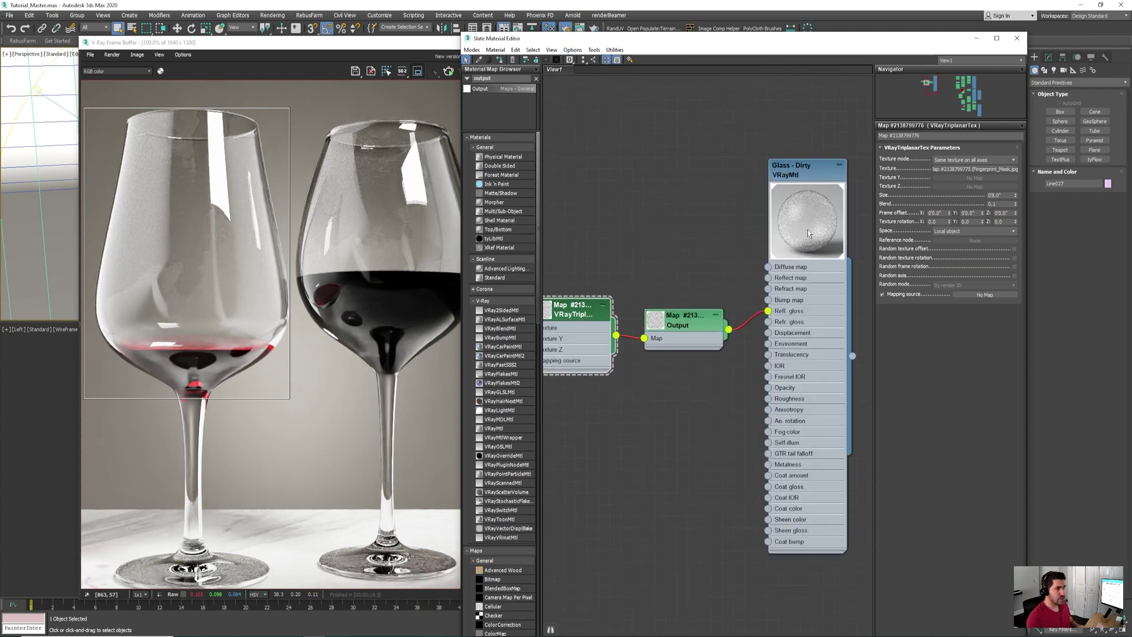
drag(560, 43, 900, 65)
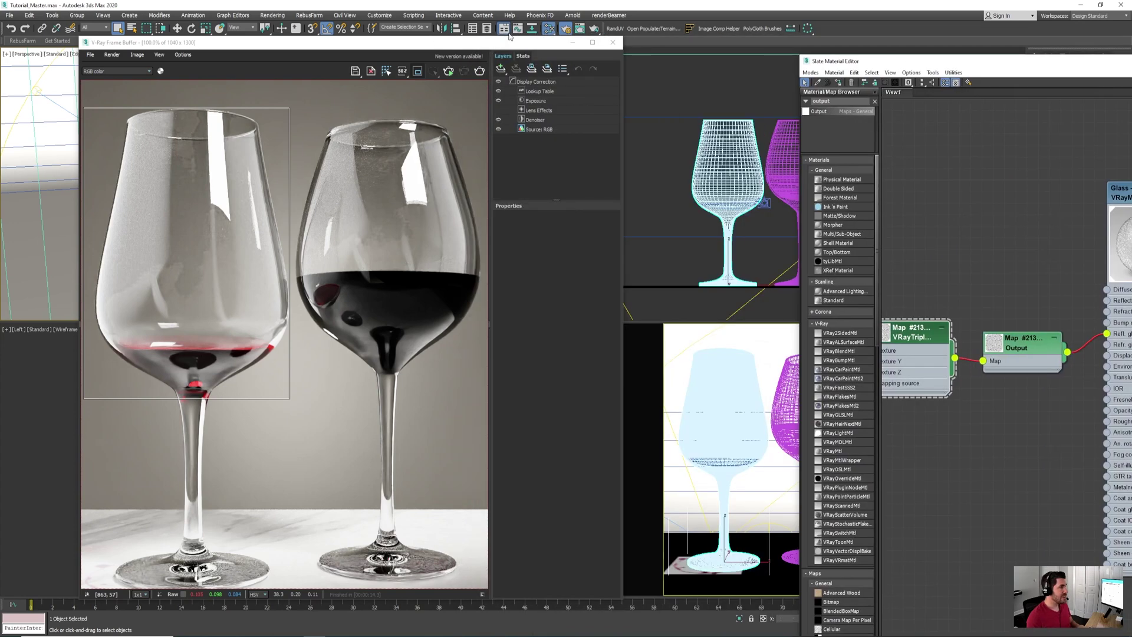
Step: Assign Glass - Dirty to the left wine glass and re-render its region with Denoiser off
drag(508, 41, 0, 65)
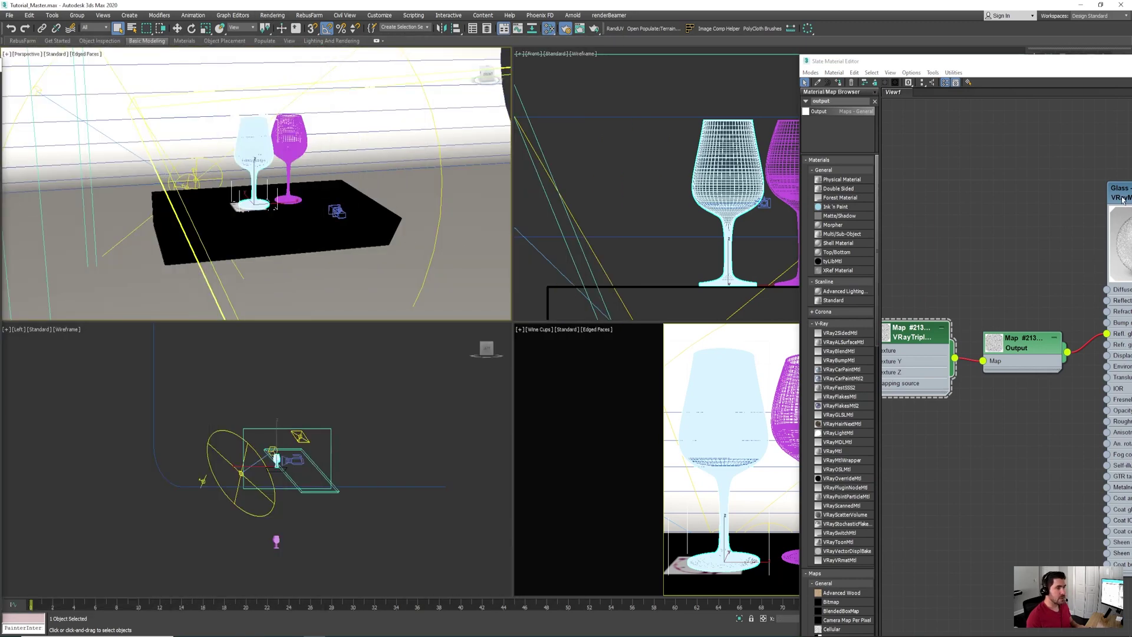
drag(1122, 199, 1008, 199)
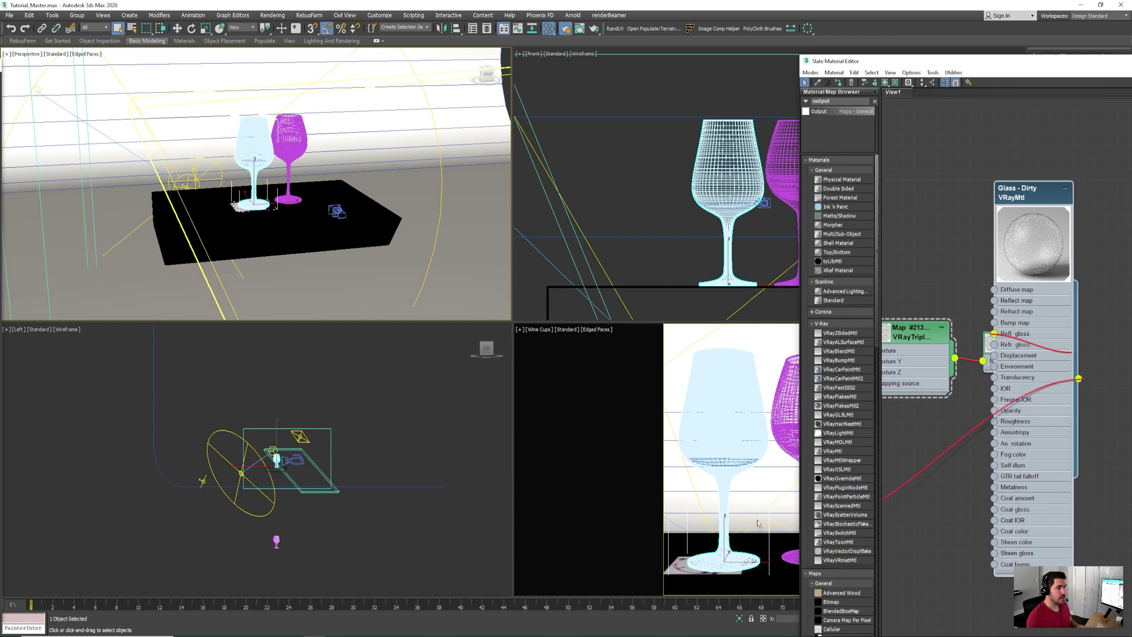
drag(758, 524, 734, 398)
drag(1009, 222, 1131, 225)
key(alt+Tab)
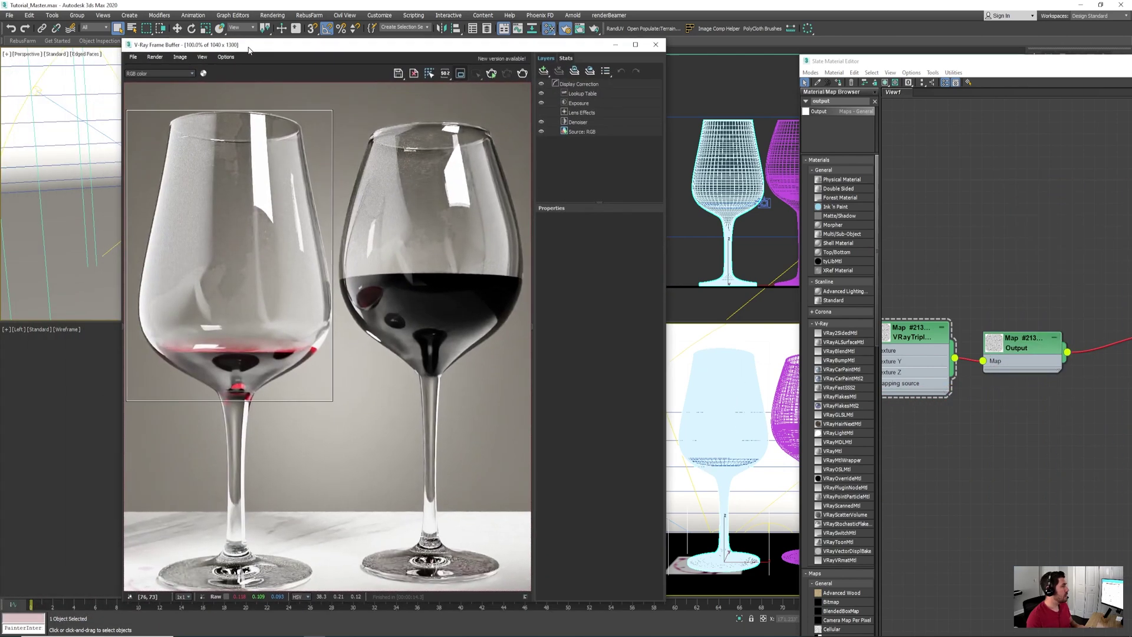
click(494, 71)
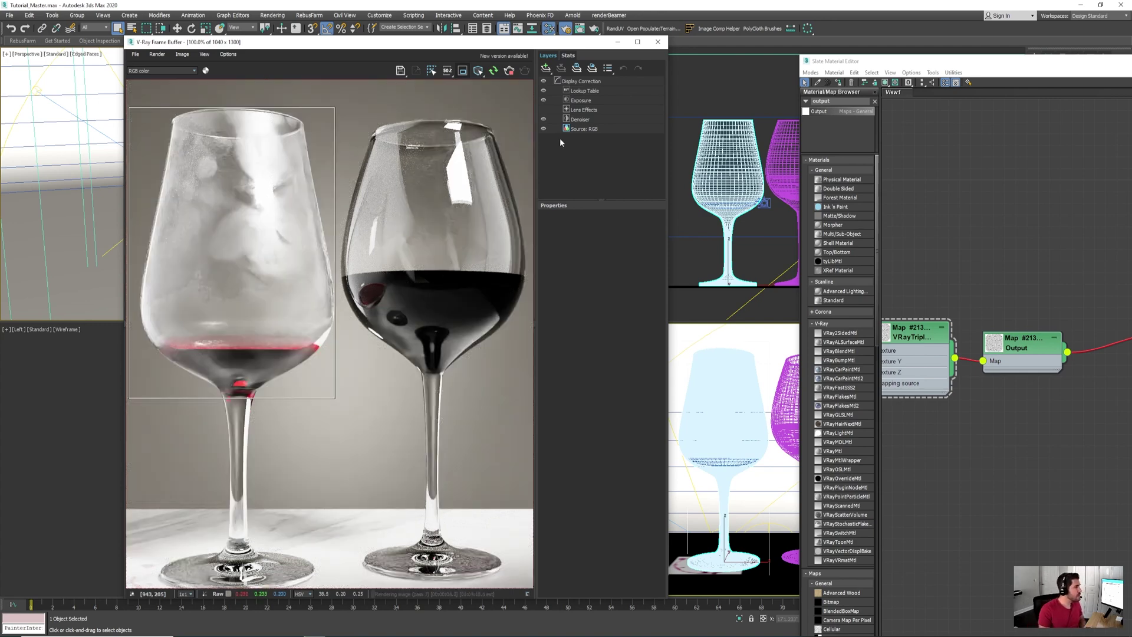
click(543, 119)
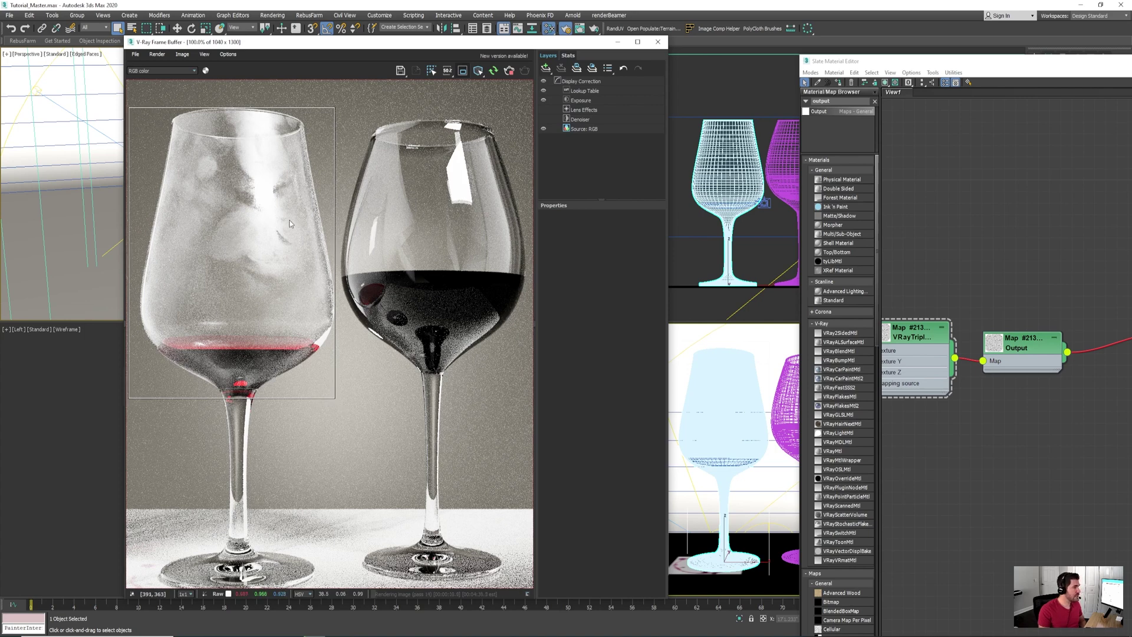
Step: Select the Output map node and expand its Output rollout
drag(925, 63, 776, 36)
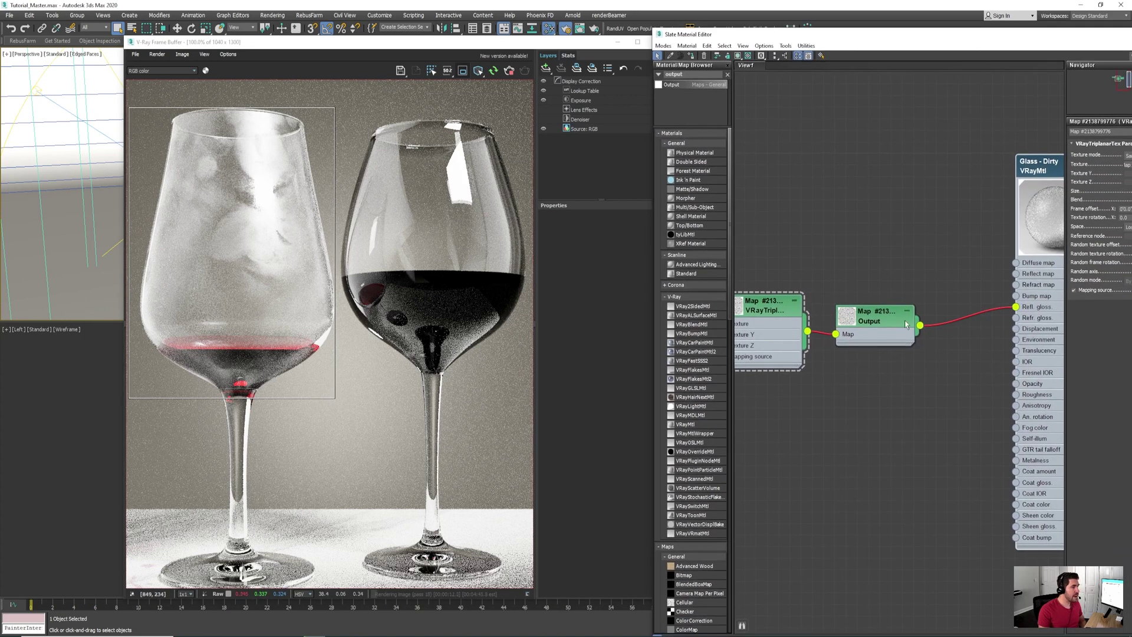
drag(890, 39, 758, 32)
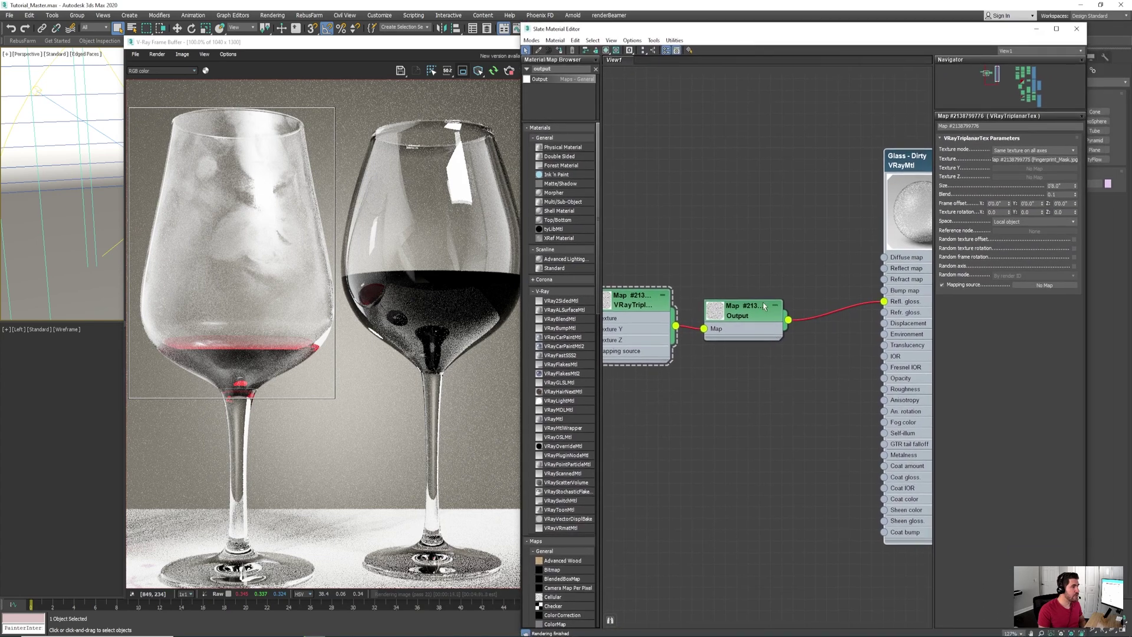
click(744, 311)
click(947, 180)
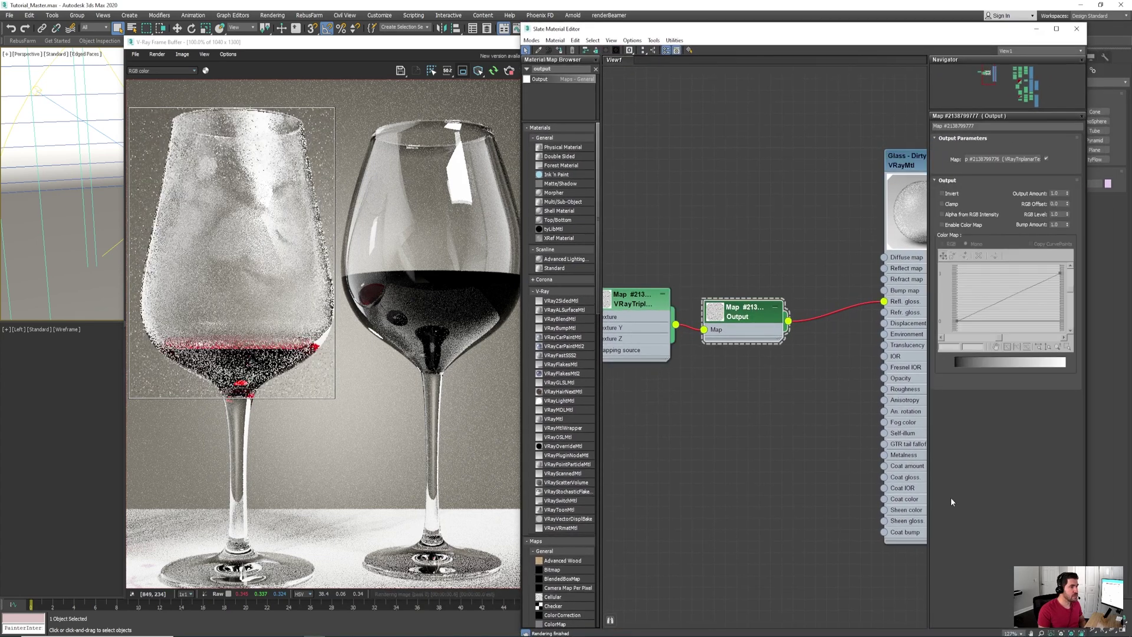
Step: Enable the Output colour-map curve, add a mid point, raise the top-right end point, nudge the mid point
double_click(719, 313)
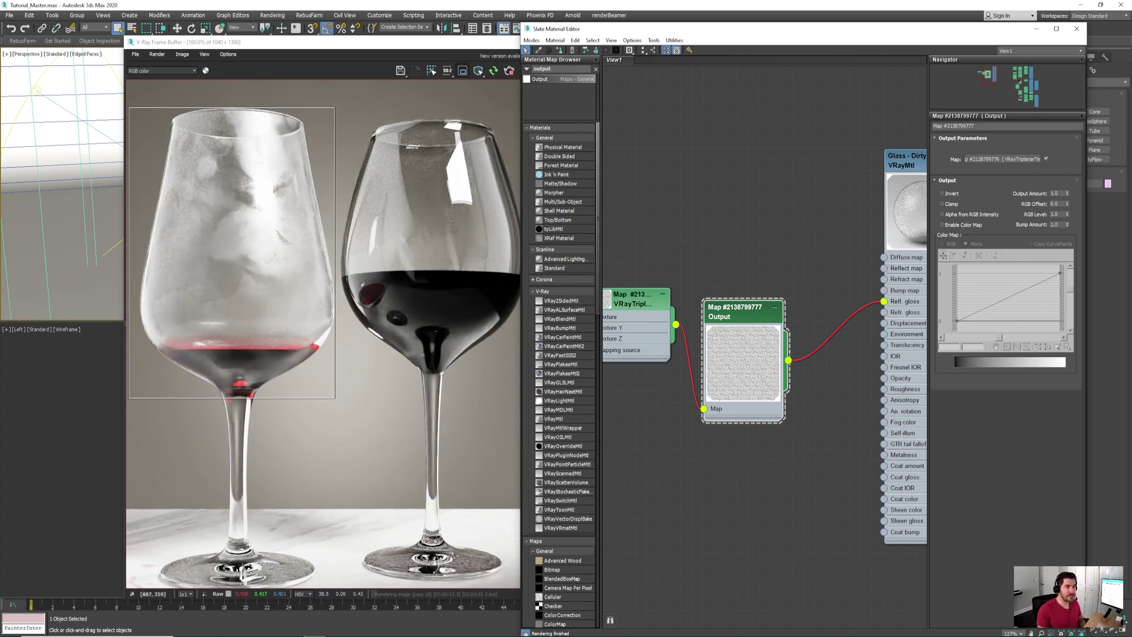
click(965, 226)
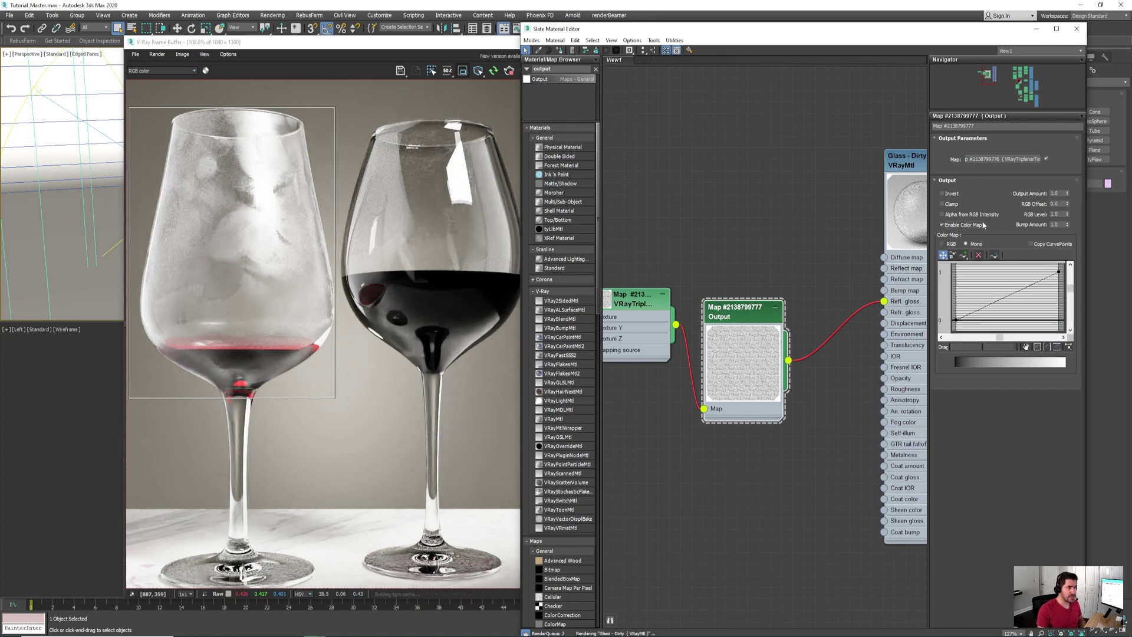
click(964, 254)
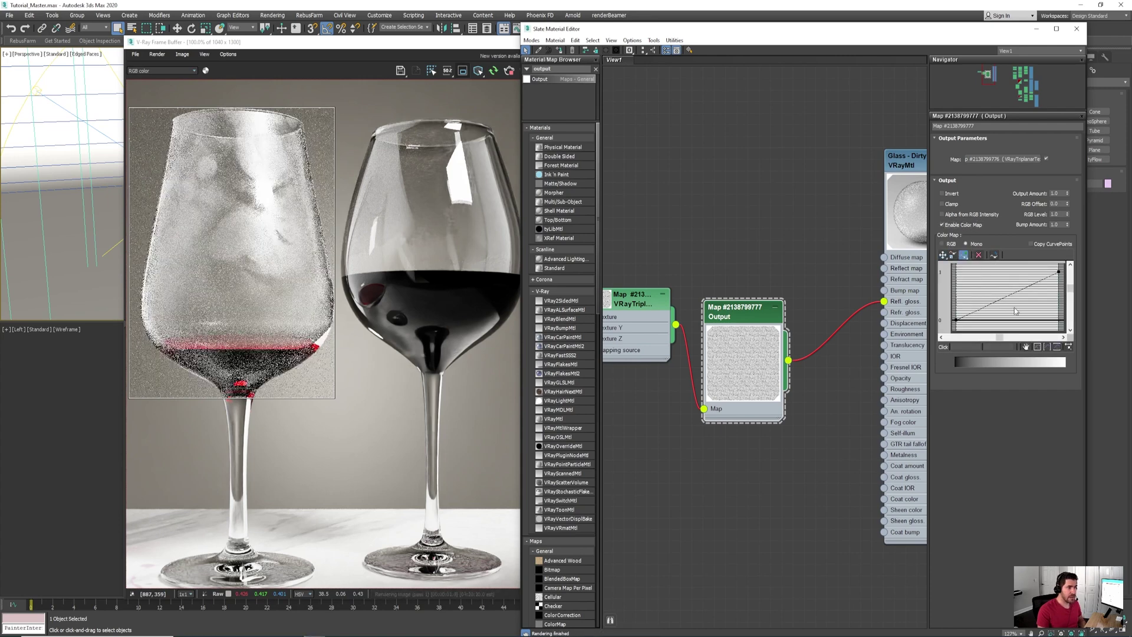
click(1012, 293)
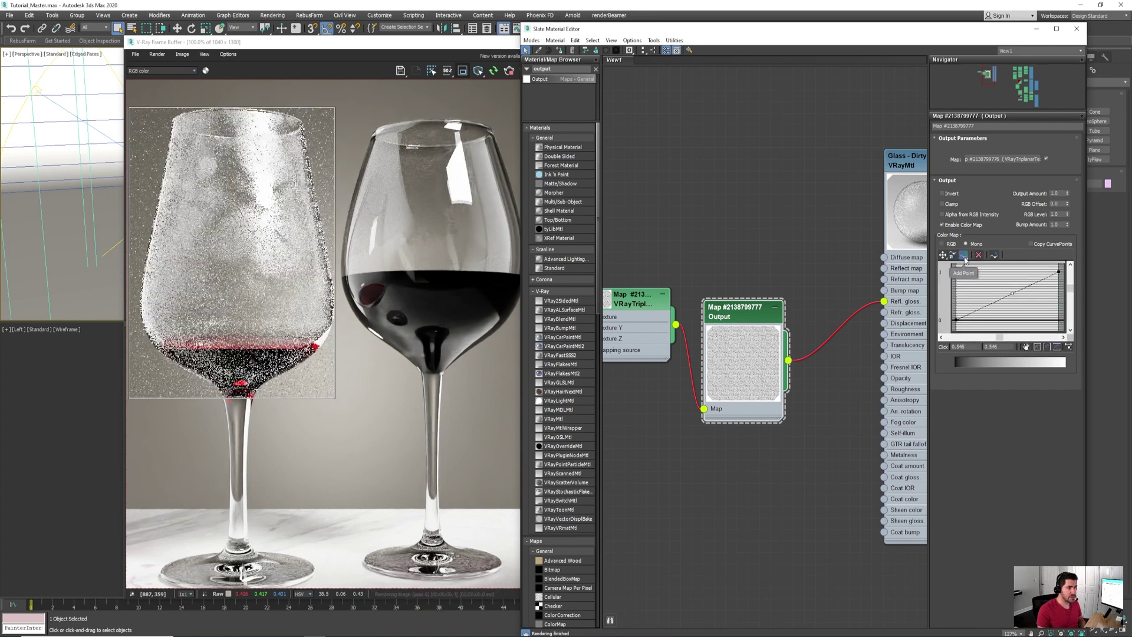
click(942, 254)
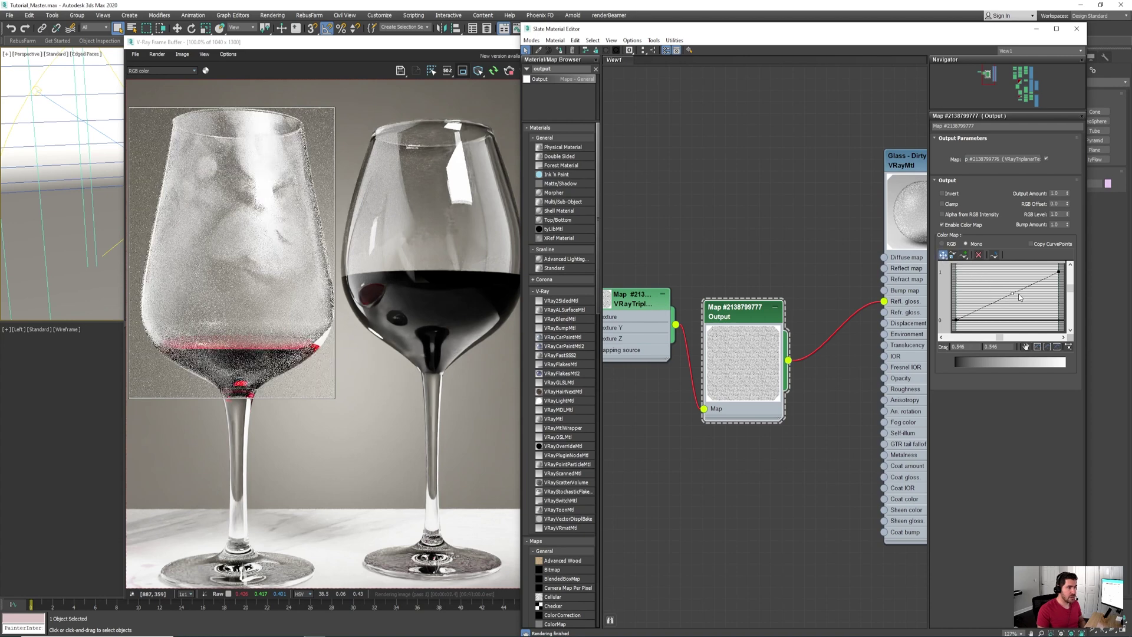
drag(1059, 271, 1059, 263)
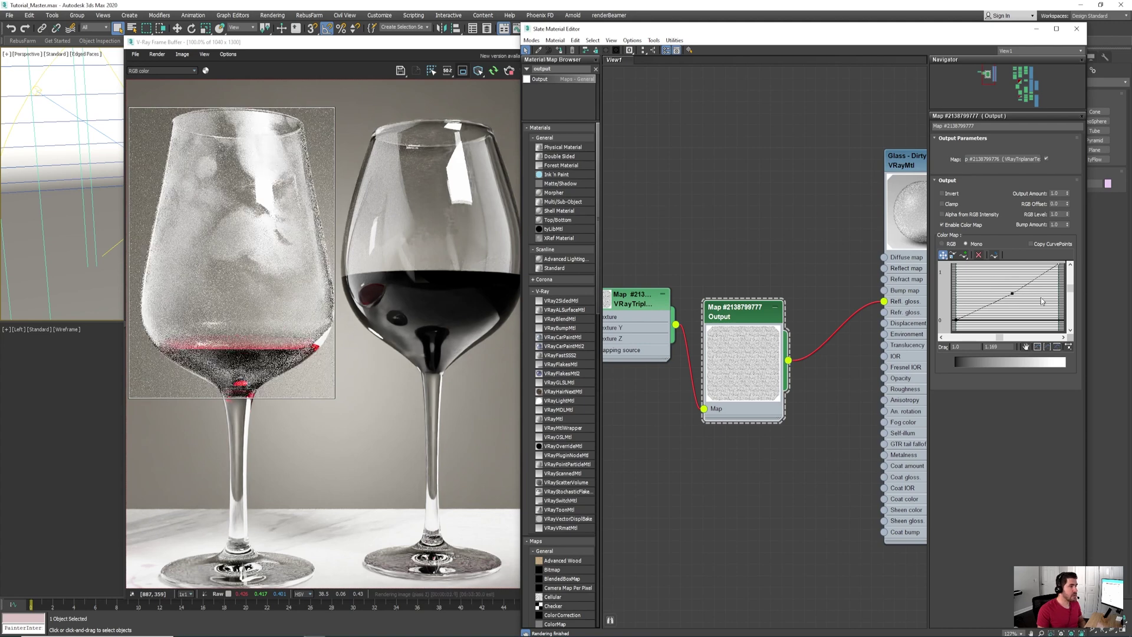
scroll(1049, 287, down, 2)
drag(1044, 272, 1045, 267)
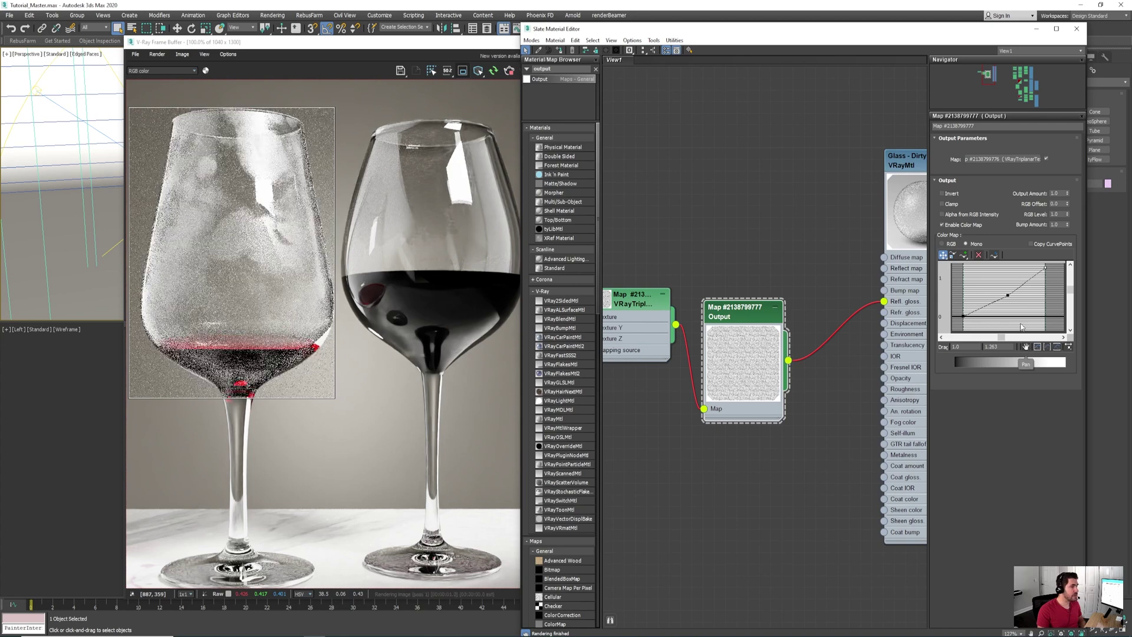
drag(1008, 294, 1000, 290)
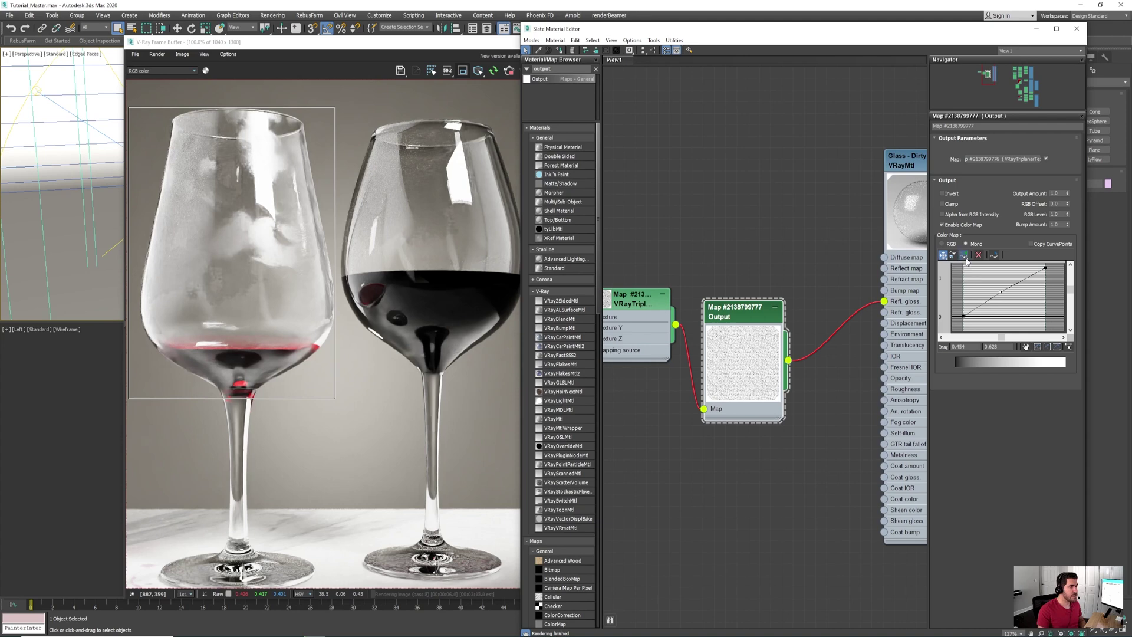
Step: Add a new point near the low end of the colour-map curve and lower it
click(963, 256)
click(983, 304)
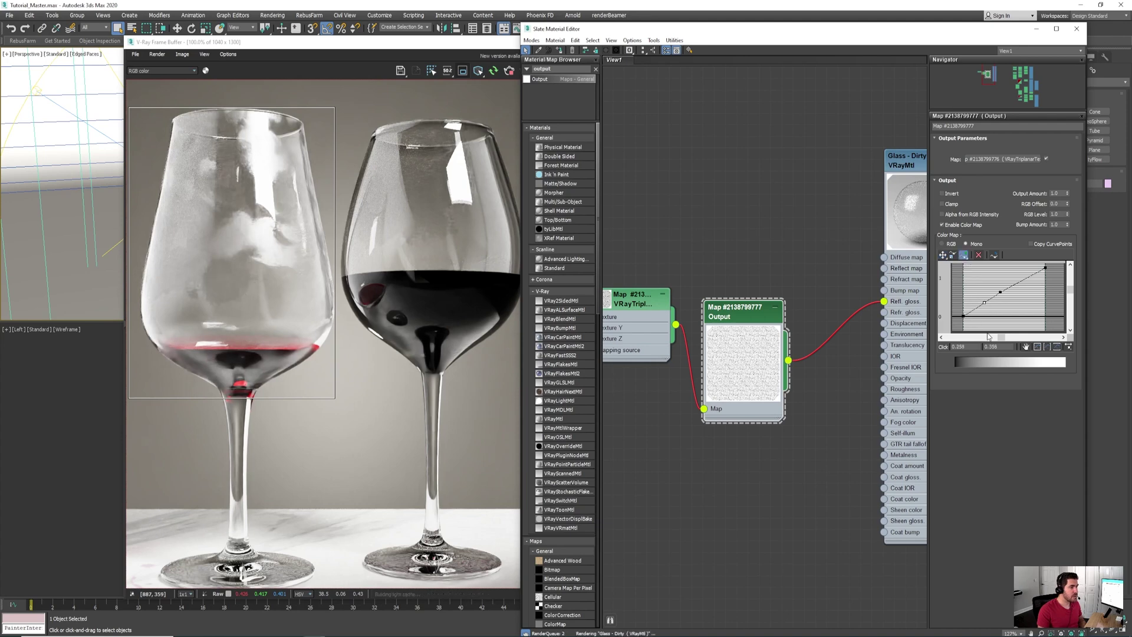
click(943, 255)
drag(983, 304, 998, 287)
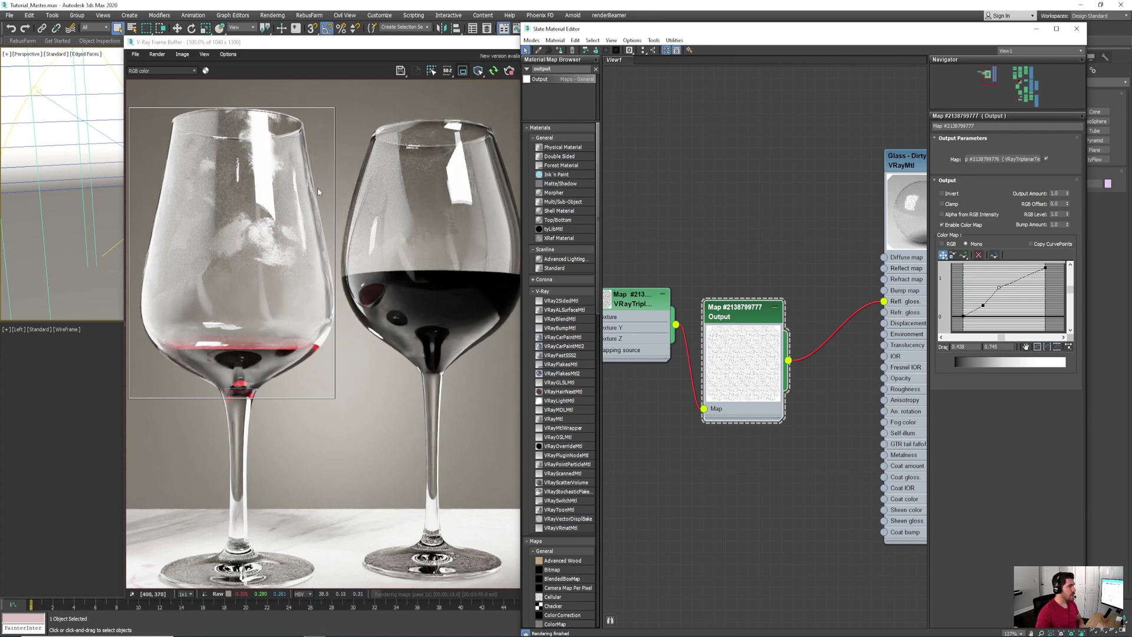
Step: Bring the render window and Slate Material Editor forward and reframe the node view
drag(471, 40, 416, 33)
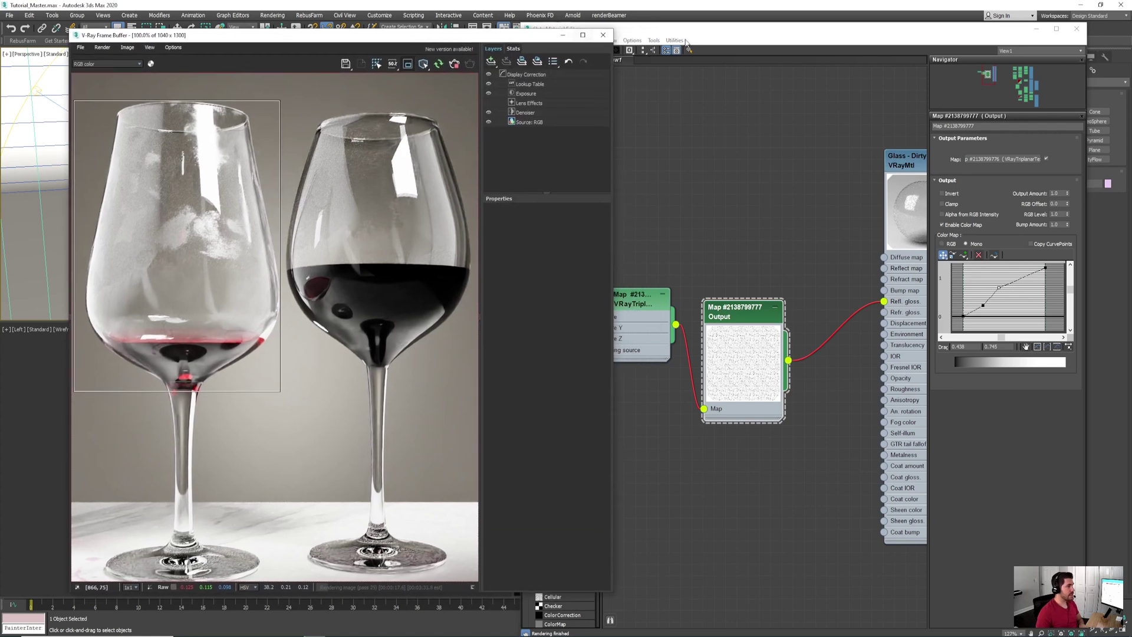
drag(696, 34, 704, 31)
scroll(607, 237, down, 4)
scroll(616, 230, down, 4)
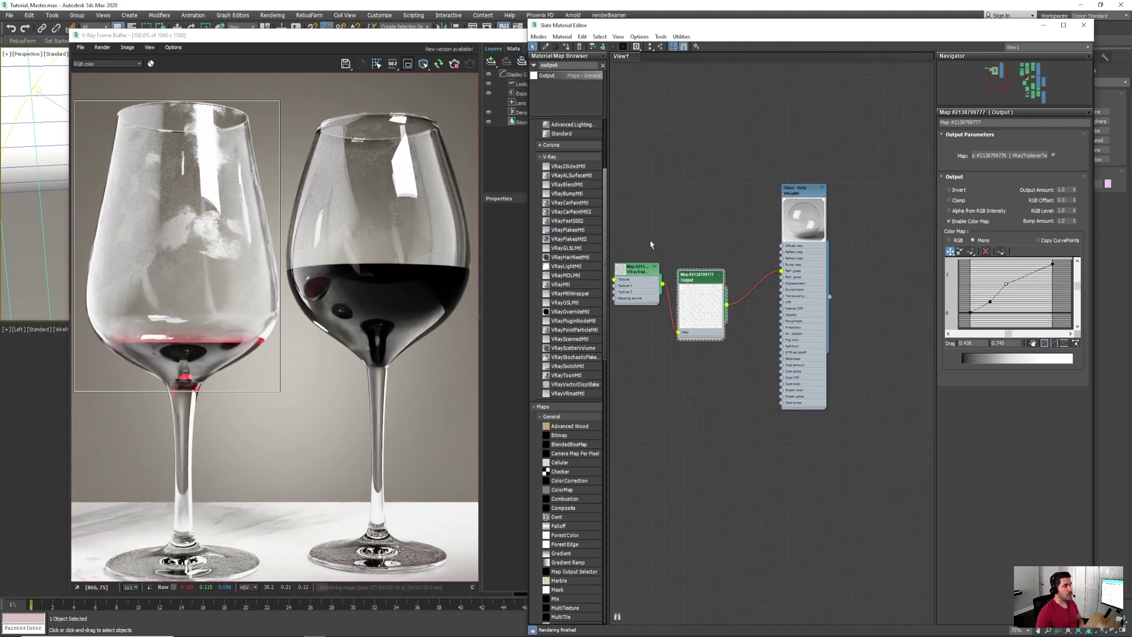
middle_drag(682, 254, 699, 219)
scroll(699, 217, down, 1)
Step: Add a VRayBlendMtl node, open its parameters, and bring the 3ds texture folder alongside
double_click(583, 64)
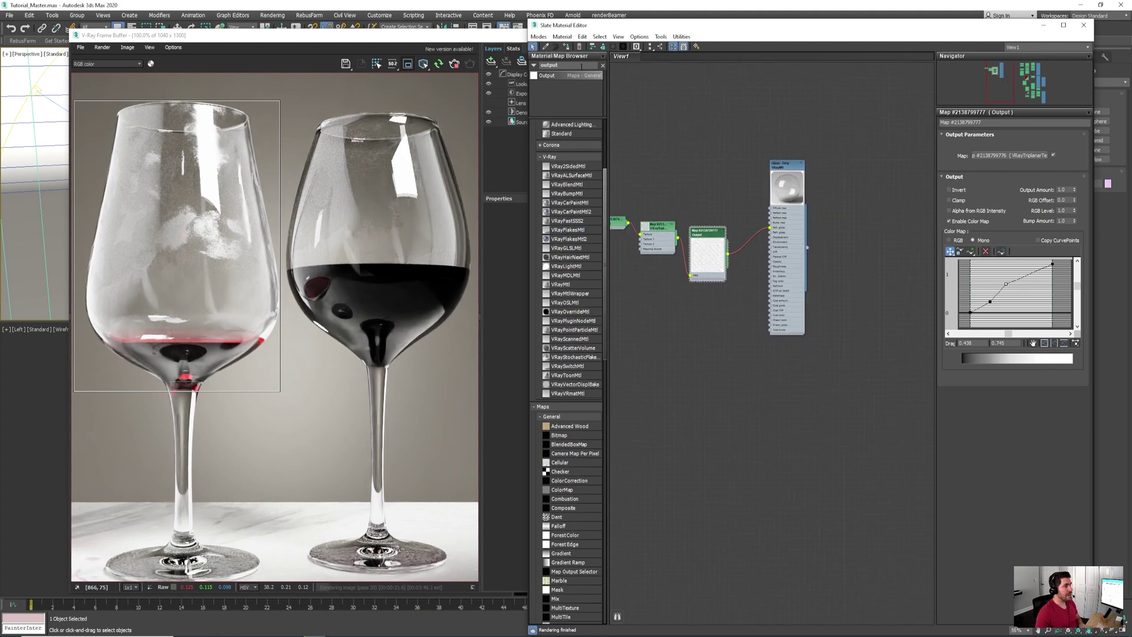
text(vrayblend)
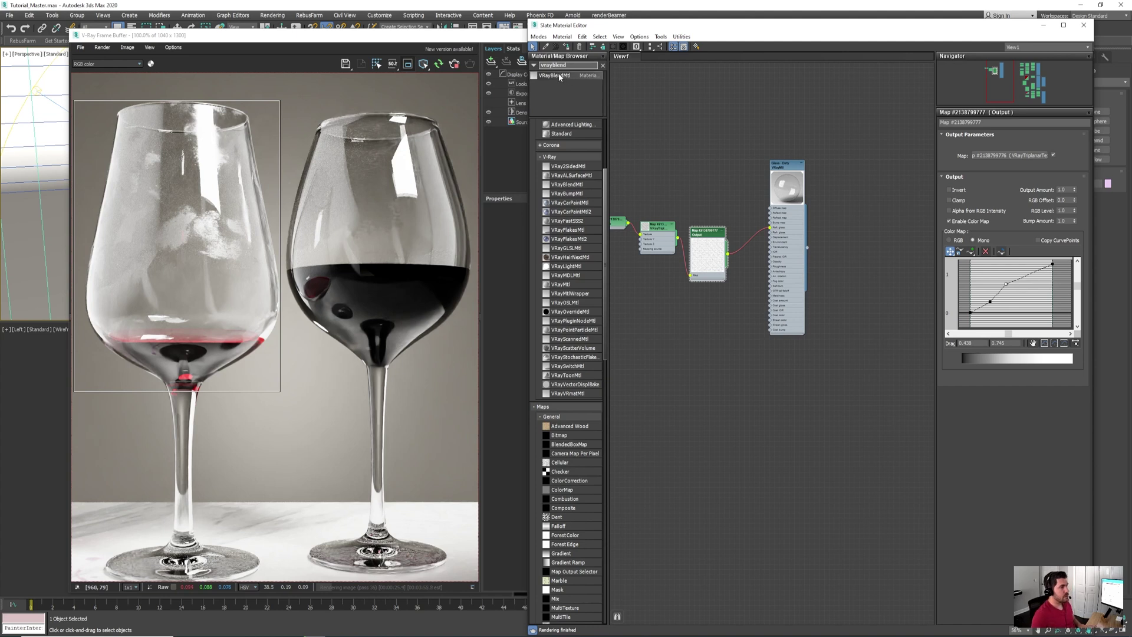
drag(557, 73, 874, 283)
middle_drag(881, 268, 873, 224)
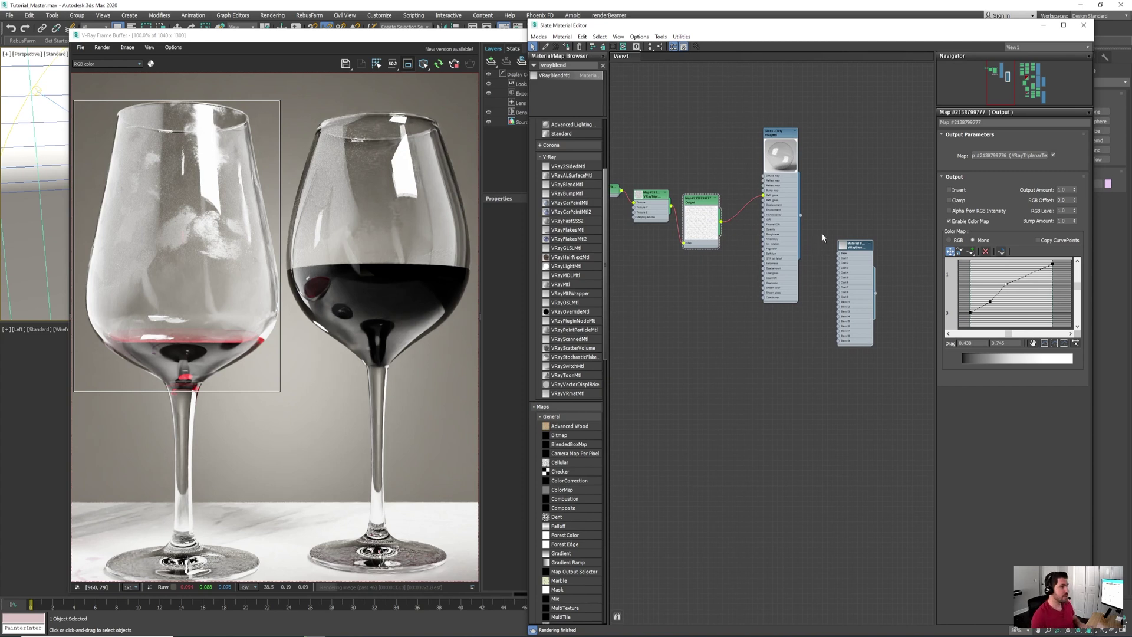
double_click(871, 253)
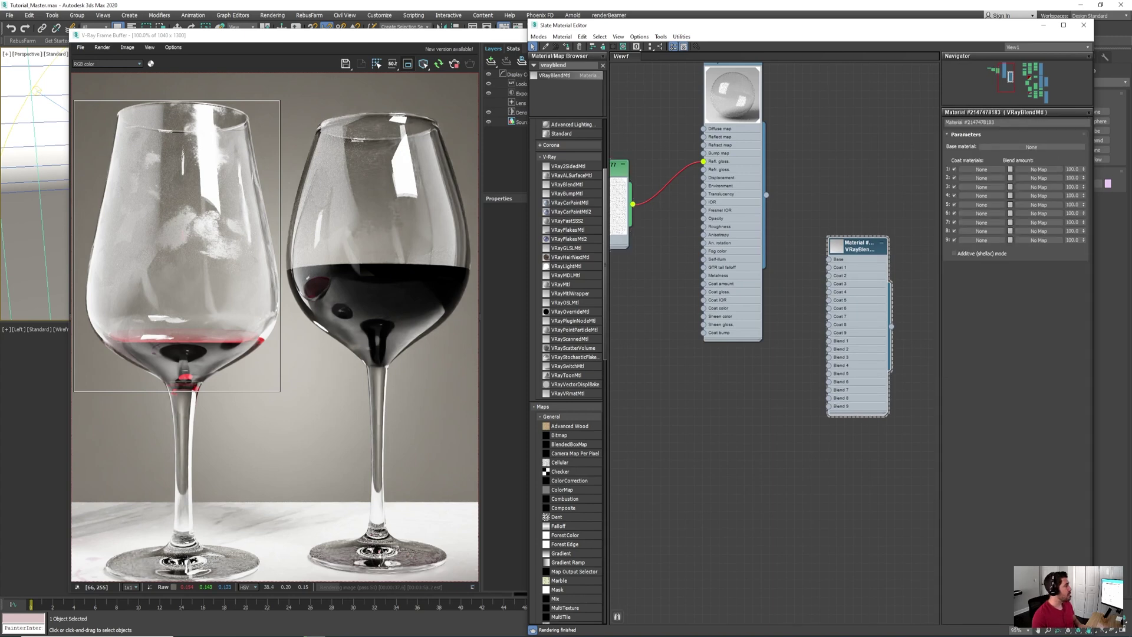
drag(0, 112, 510, 108)
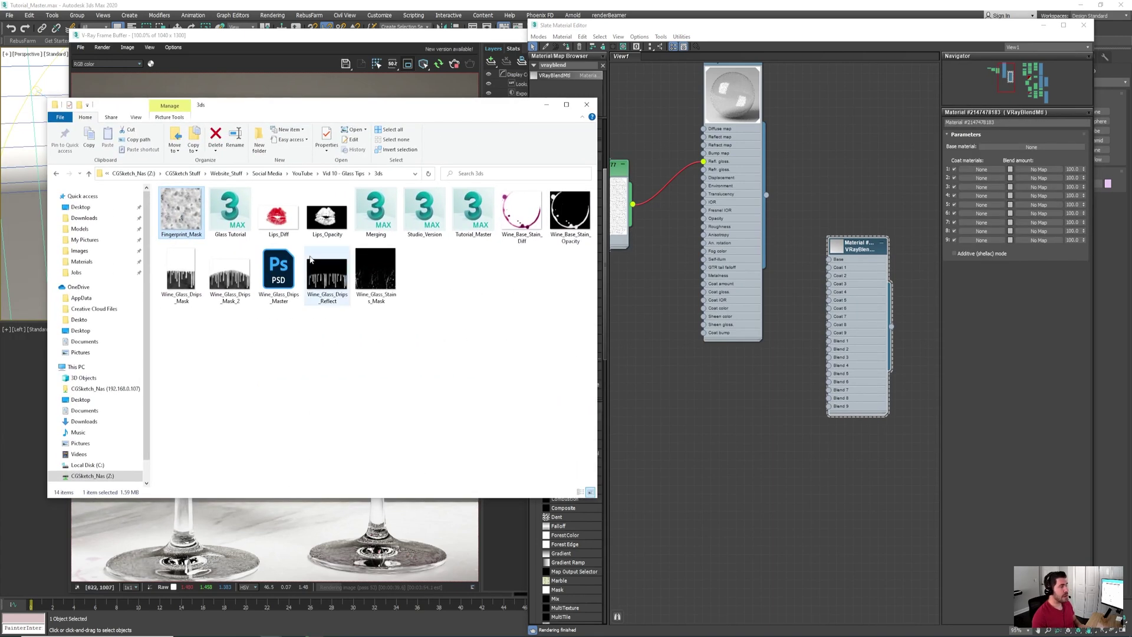
Step: Preview Lips_Diff and Lips_Opacity images, then bring up the lipstick opacity texture search results
click(285, 228)
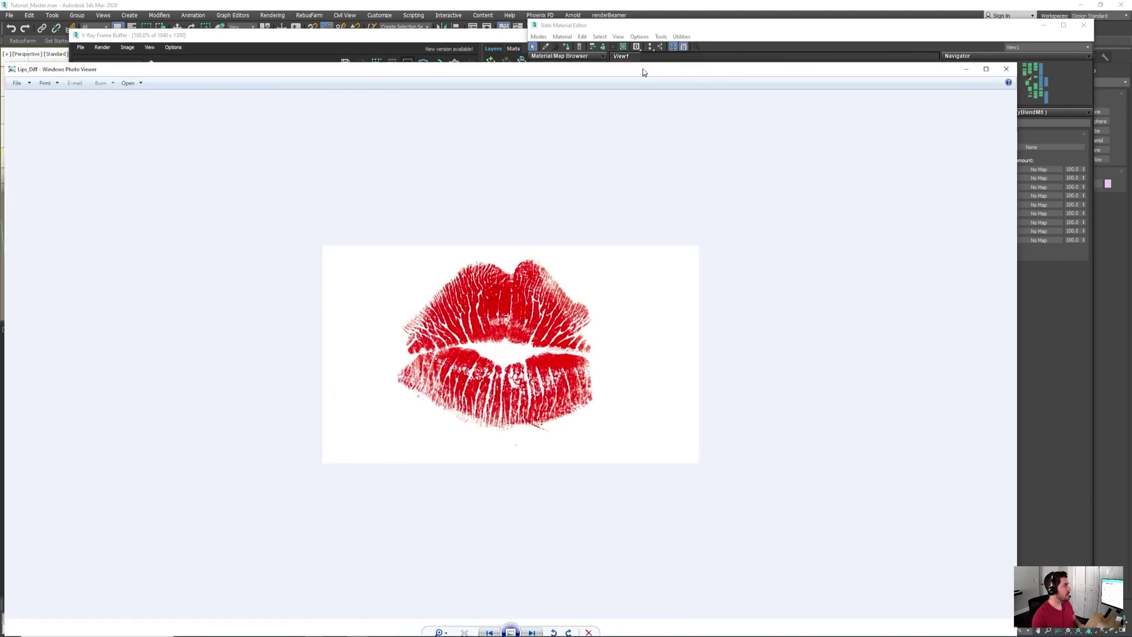
drag(643, 71, 643, 46)
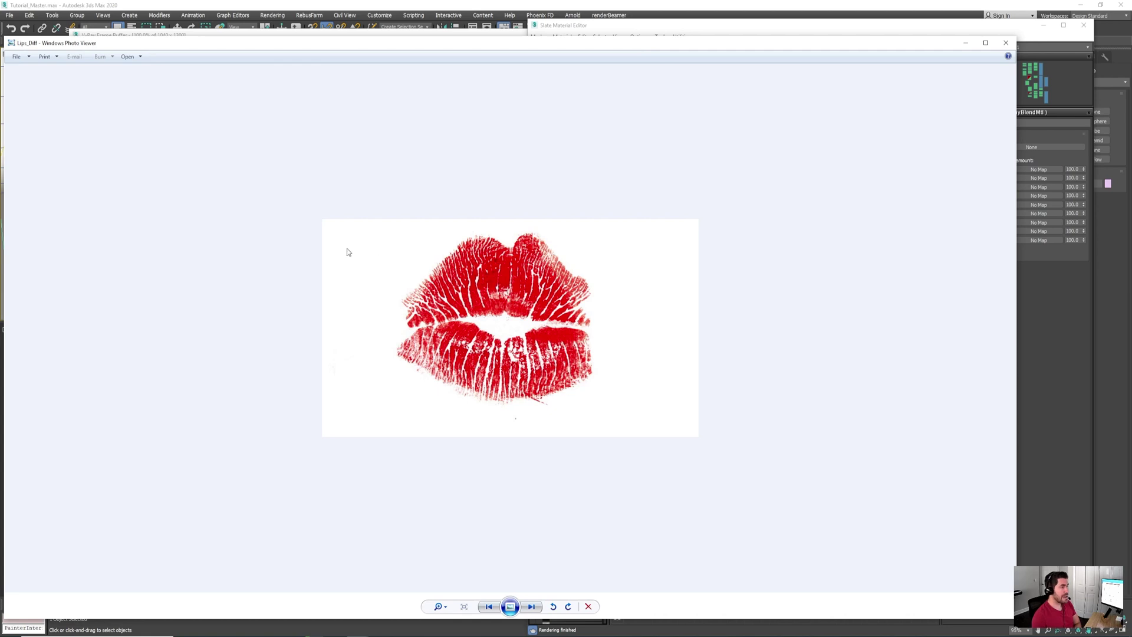
key(Right)
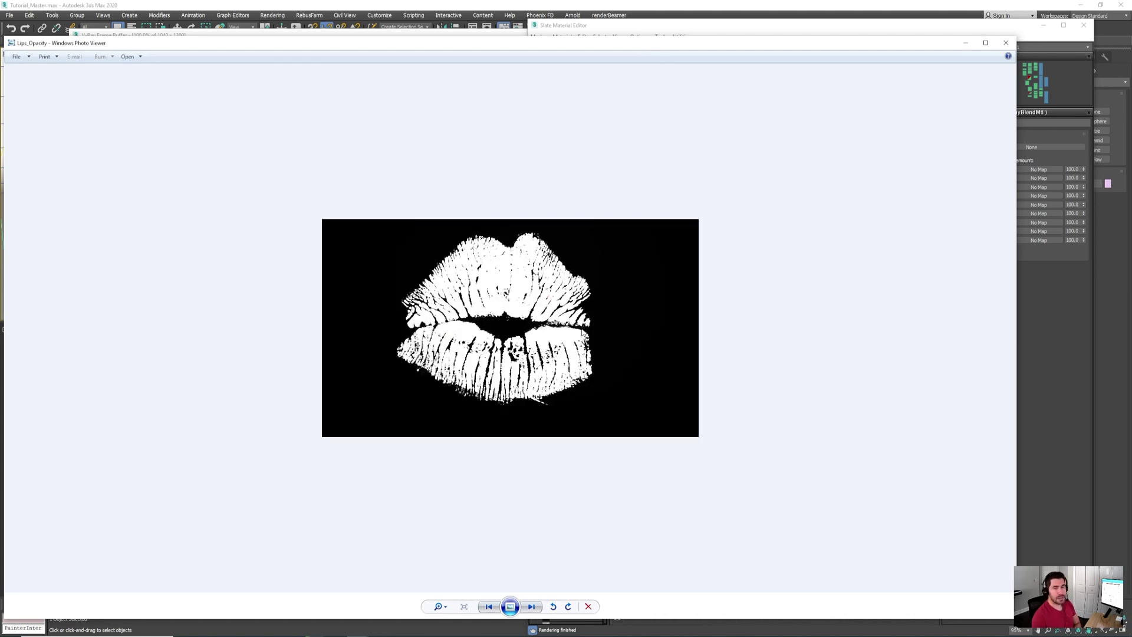
click(965, 44)
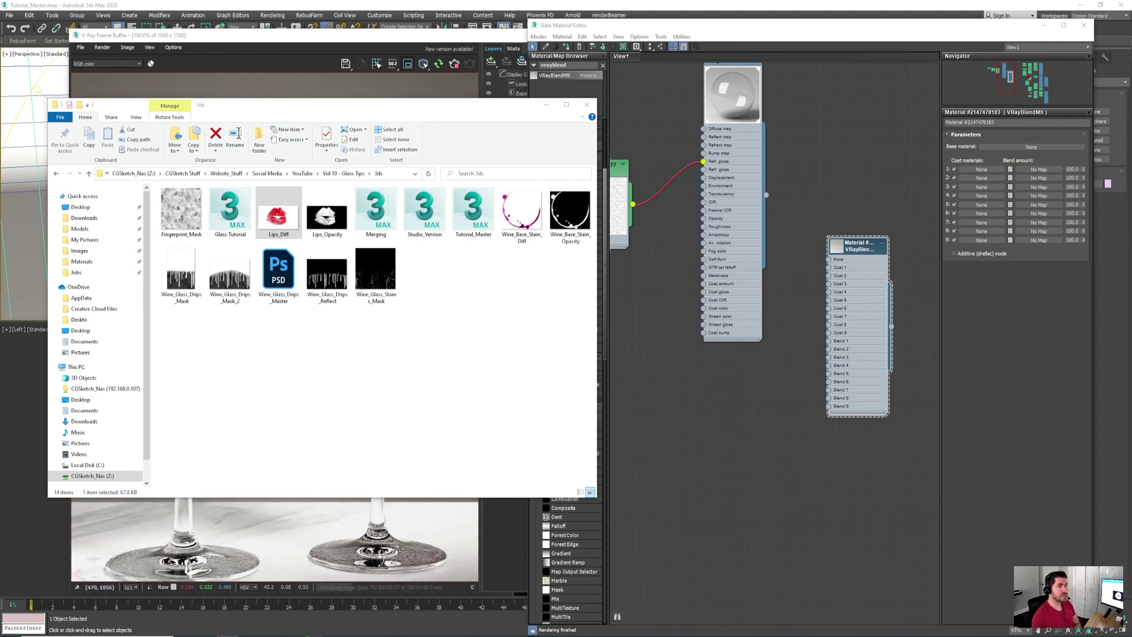
drag(1131, 21, 521, 22)
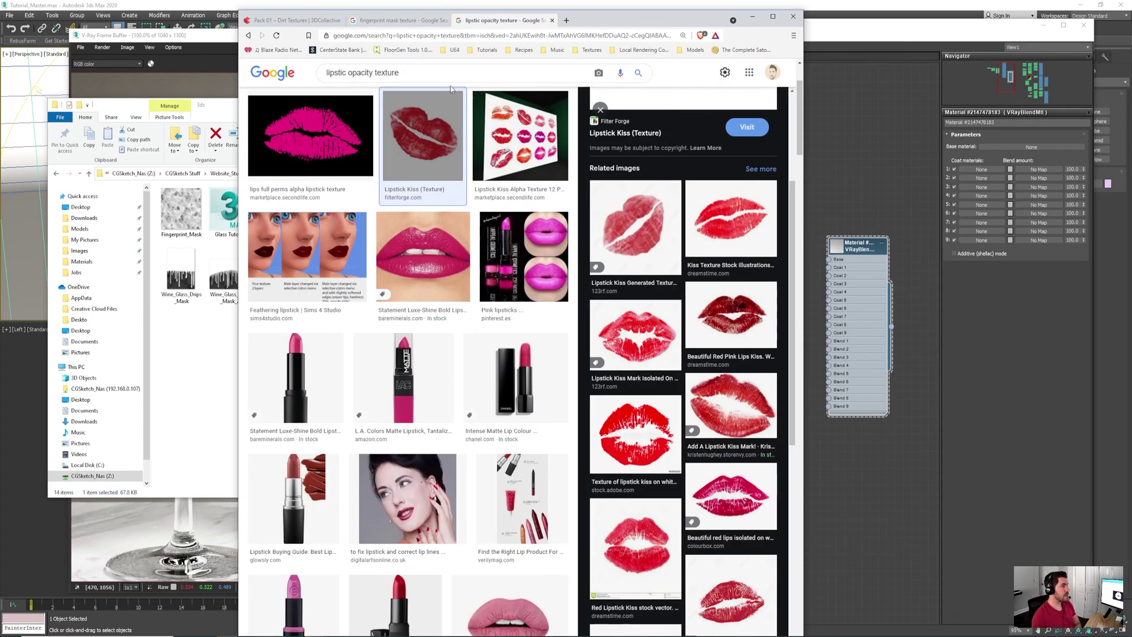
Step: Put the lipstick image results away and drop Lips_Opacity into the Slate view as a Bitmap node
scroll(453, 177, up, 2)
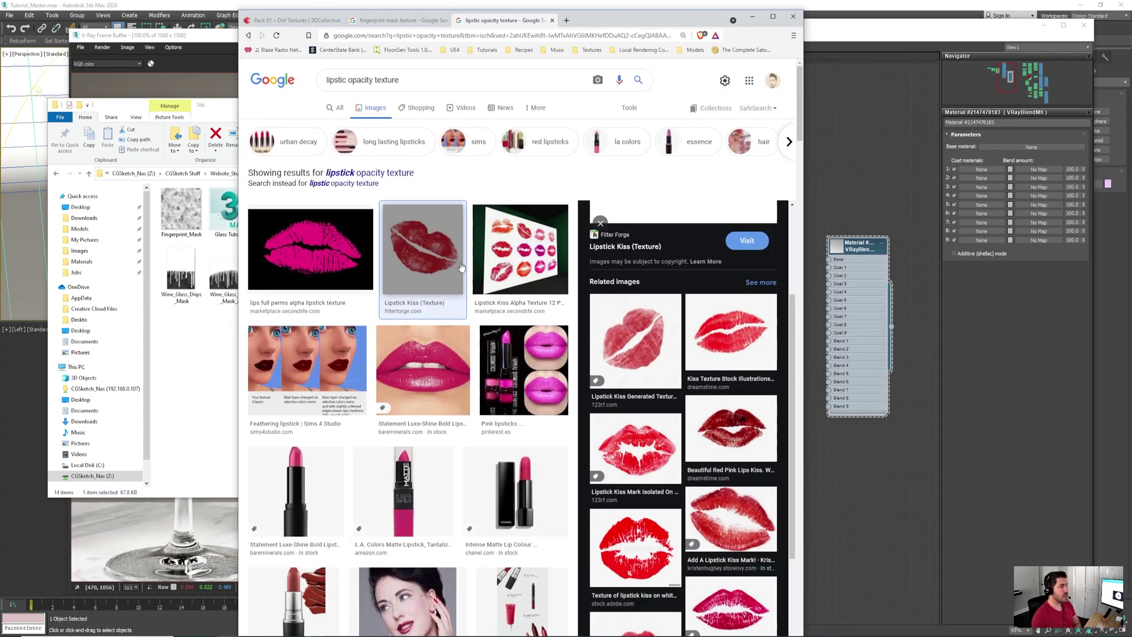
scroll(461, 267, down, 5)
click(752, 16)
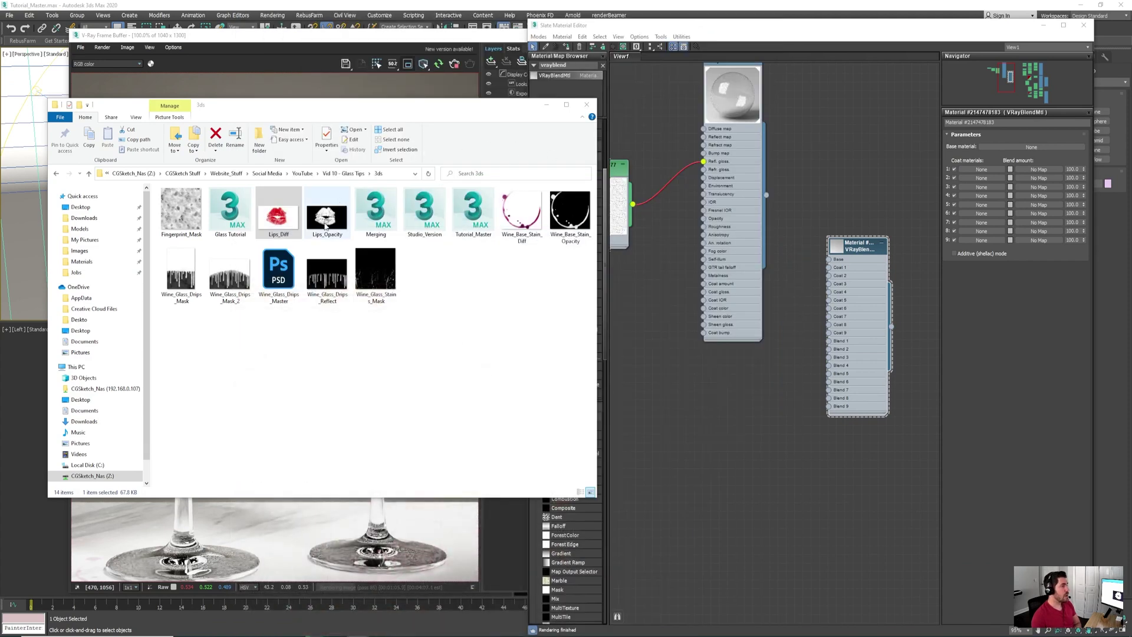
drag(326, 226, 684, 430)
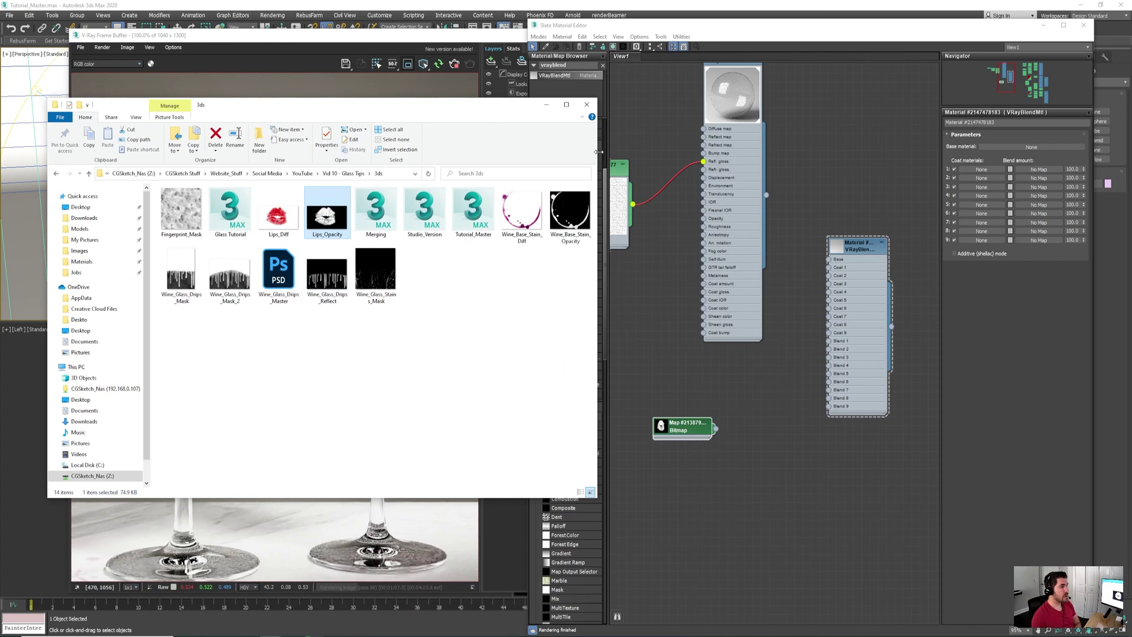
Step: Wire the Glass - Dirty material into the VRayBlendMtl's Base Material socket
click(547, 105)
middle_drag(734, 353, 770, 356)
scroll(769, 356, down, 3)
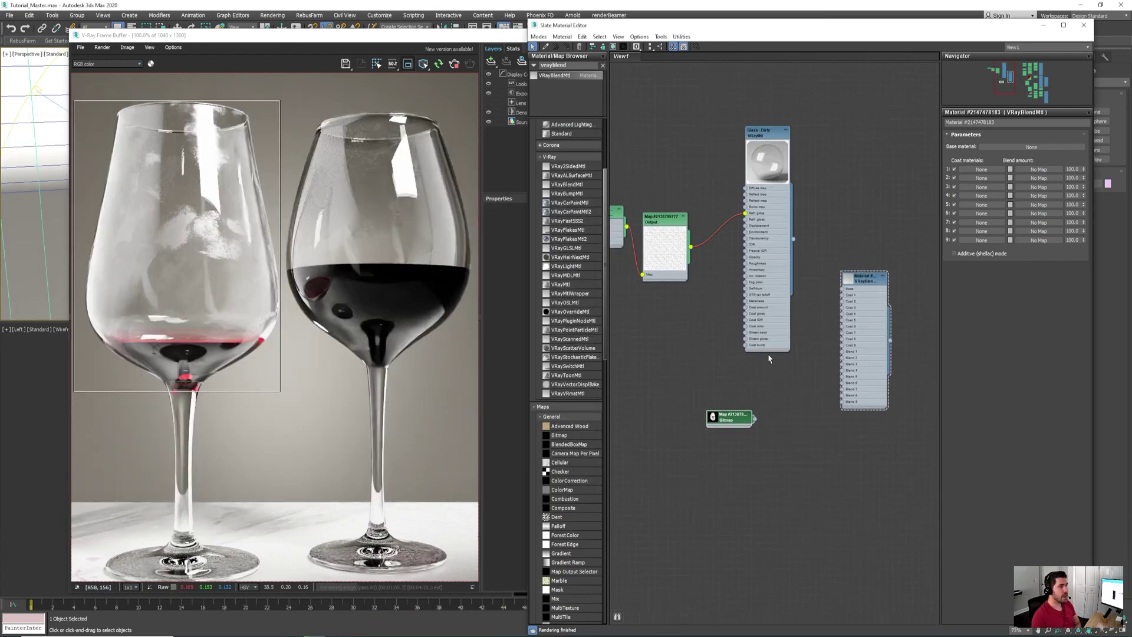
middle_drag(829, 230, 825, 180)
scroll(775, 147, up, 1)
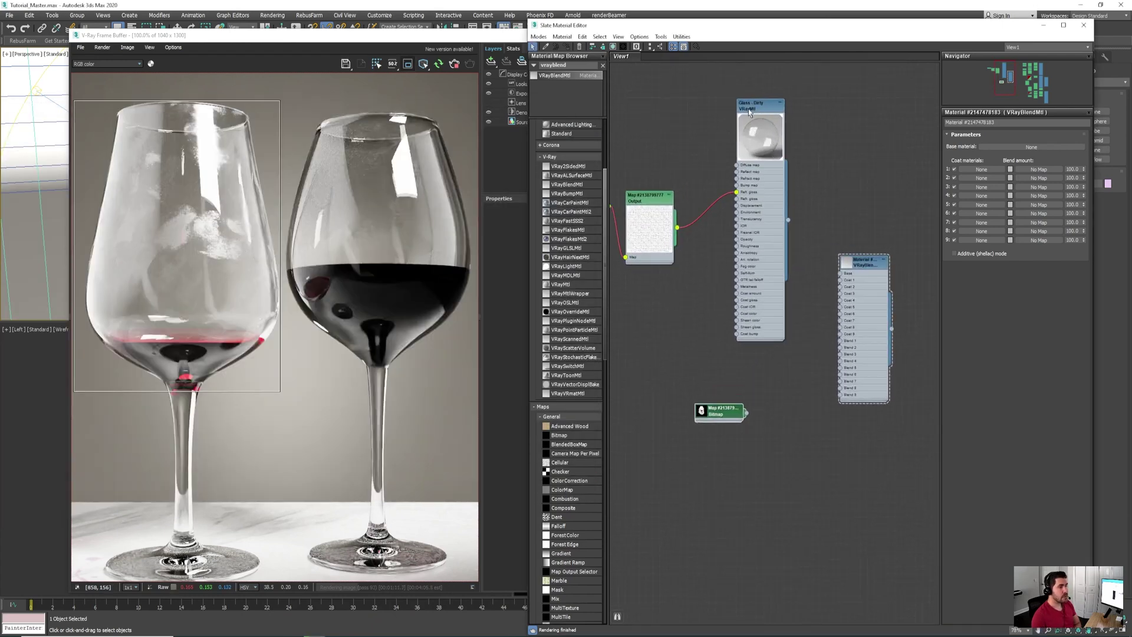
drag(829, 274, 840, 273)
Step: Add a new VRayMtl node and rename it Lipstick
drag(717, 416, 716, 487)
drag(566, 285, 772, 413)
double_click(775, 409)
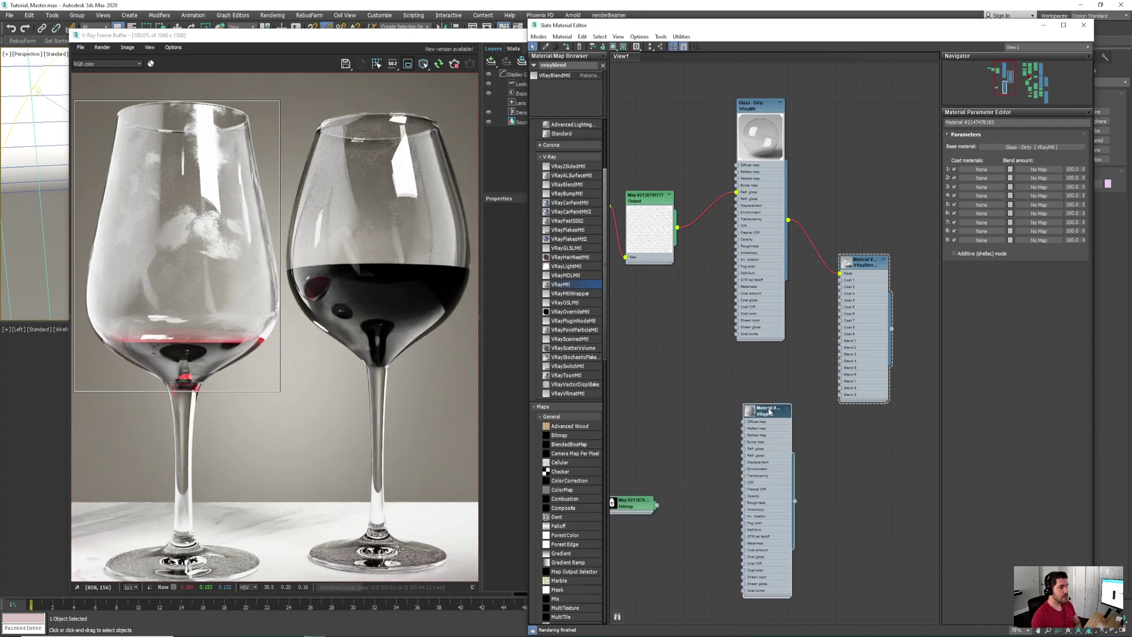
drag(1009, 123, 852, 115)
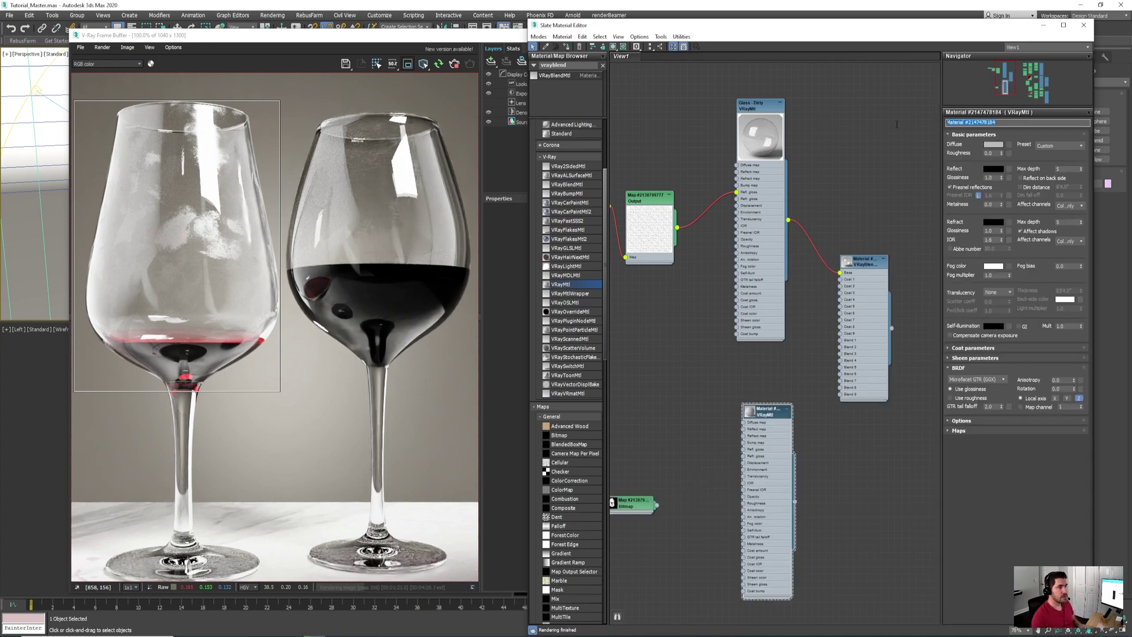
text(Lipstick)
key(Return)
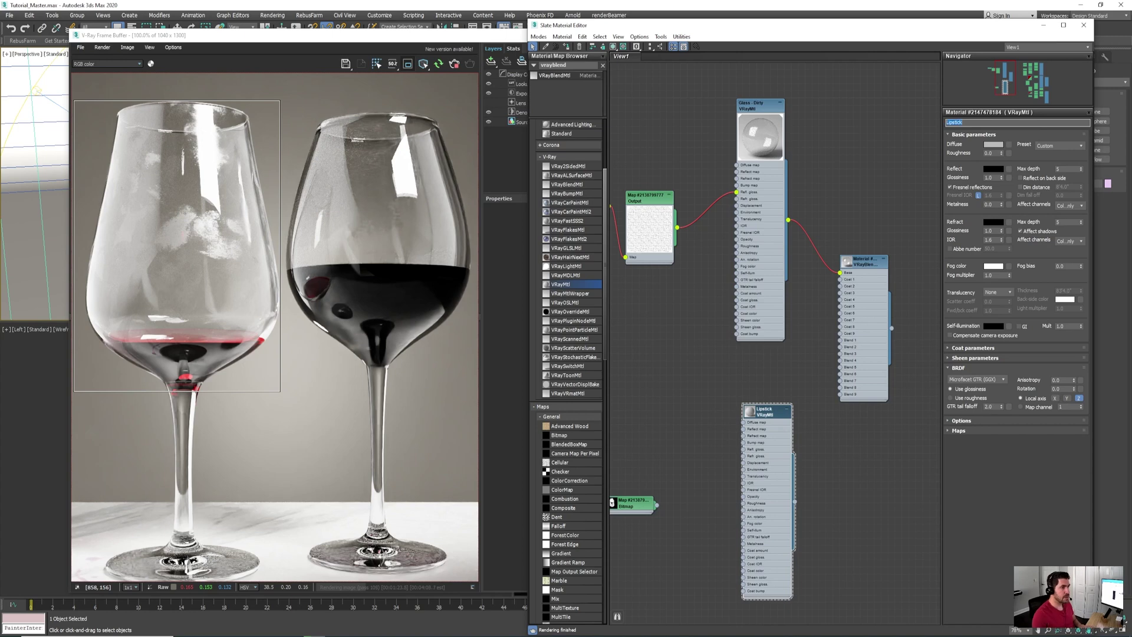
click(456, 66)
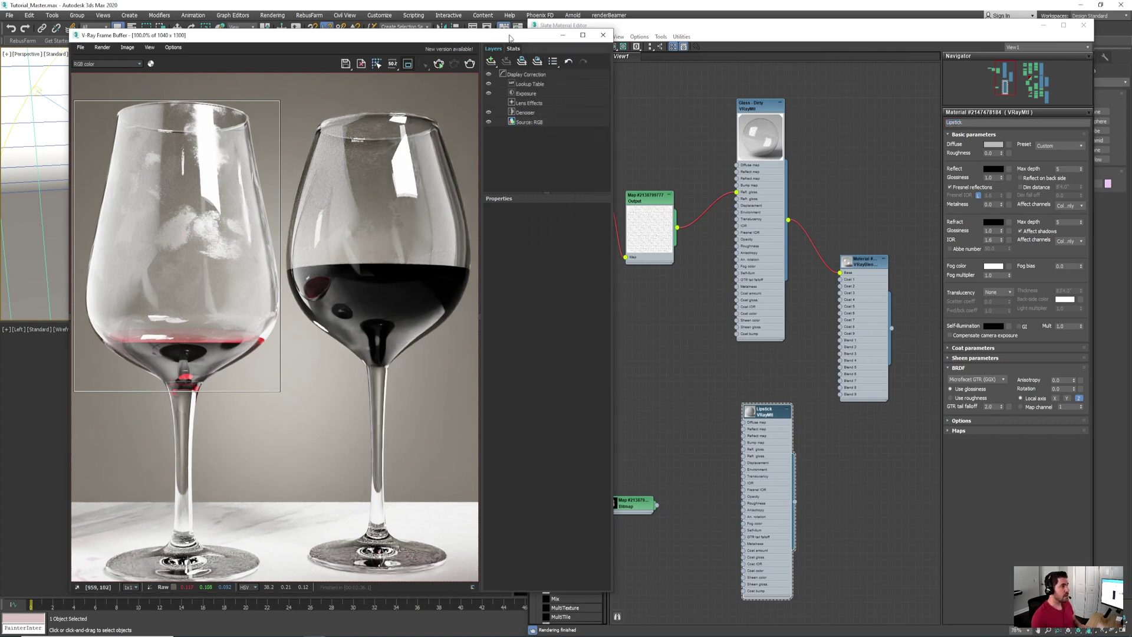
Step: Search the Material/Map Browser for 'vra' and add a VRayColor map to Lipstick's diffuse
drag(510, 37, 293, 46)
middle_drag(644, 472, 736, 384)
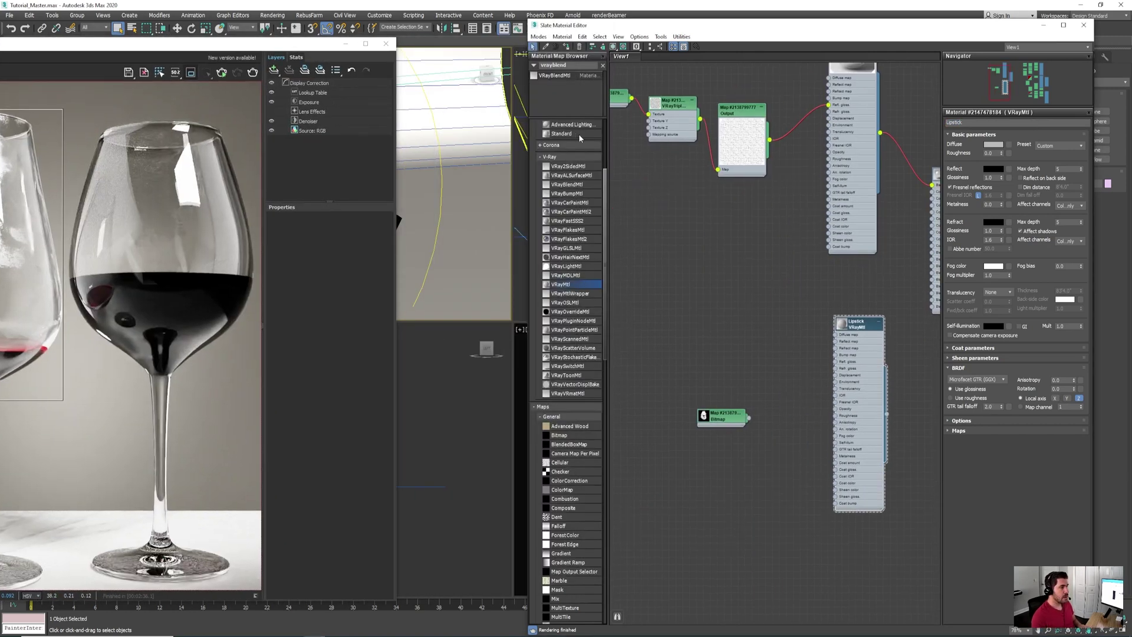
double_click(580, 65)
text(vra)
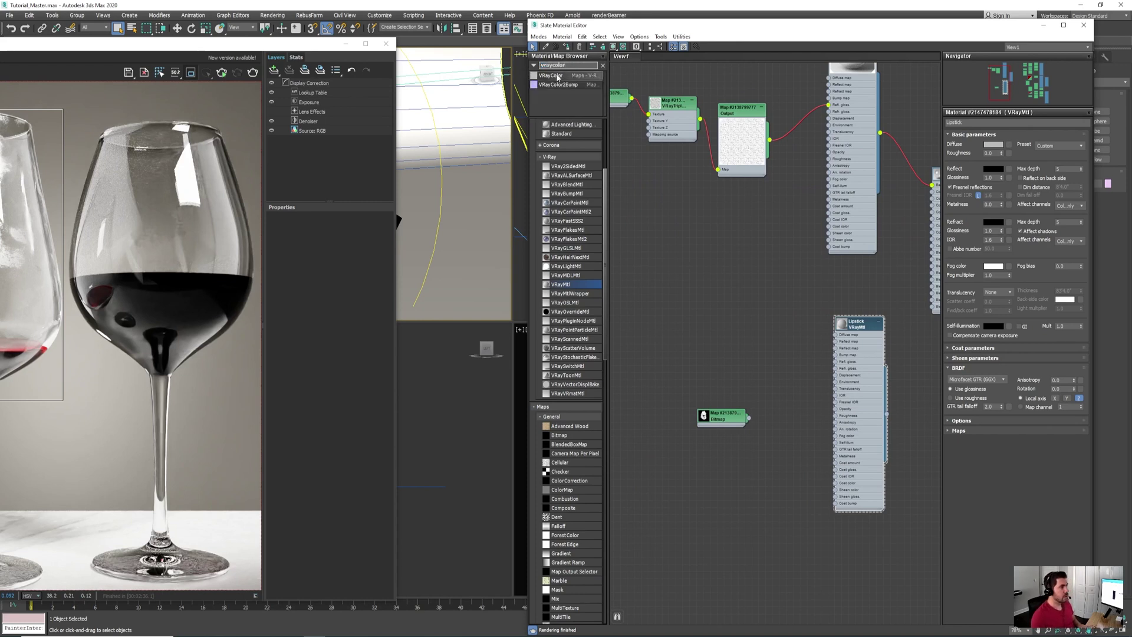
drag(552, 75, 851, 337)
scroll(717, 317, up, 1)
Step: Set the VRayColor map's colour to a deep red, RGB 107, 0, 5
double_click(706, 272)
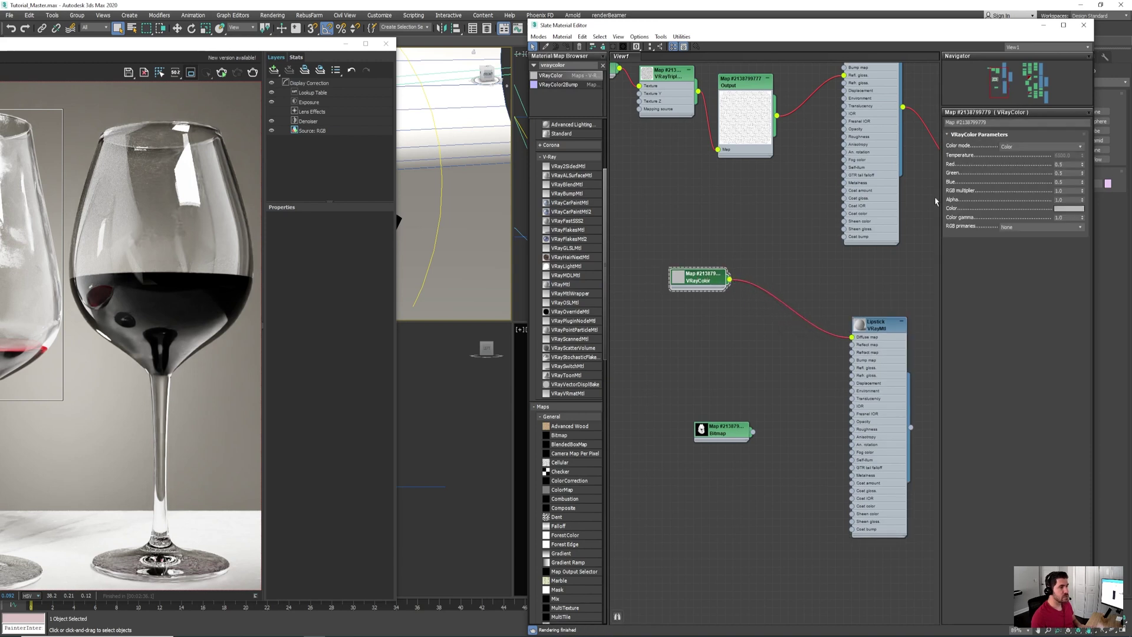
click(1060, 209)
click(244, 82)
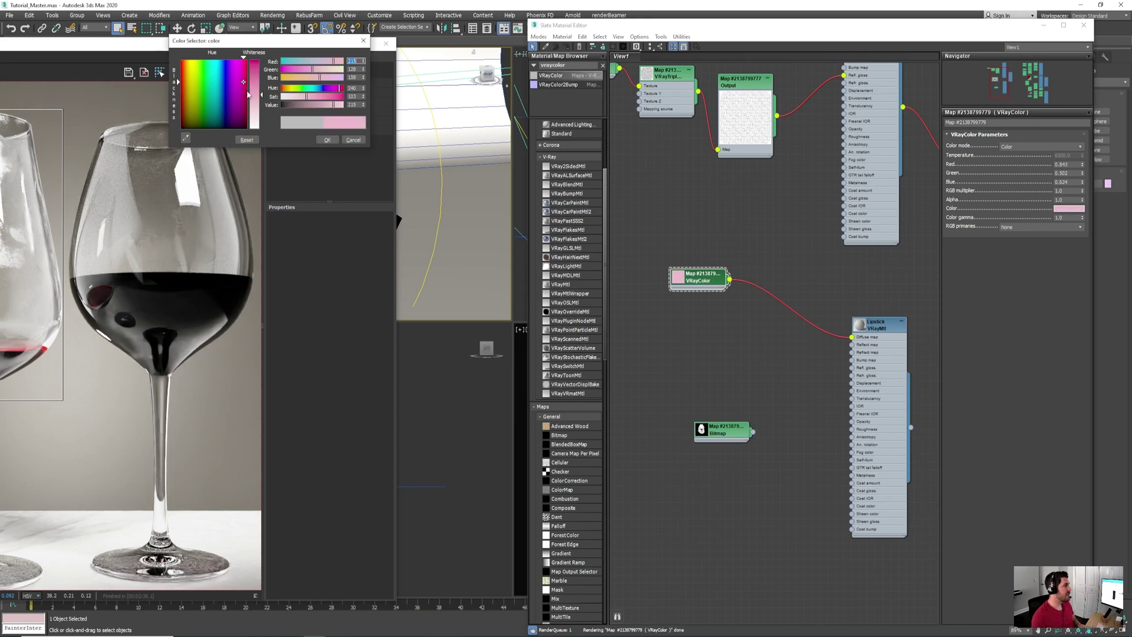
drag(255, 95, 261, 59)
click(245, 95)
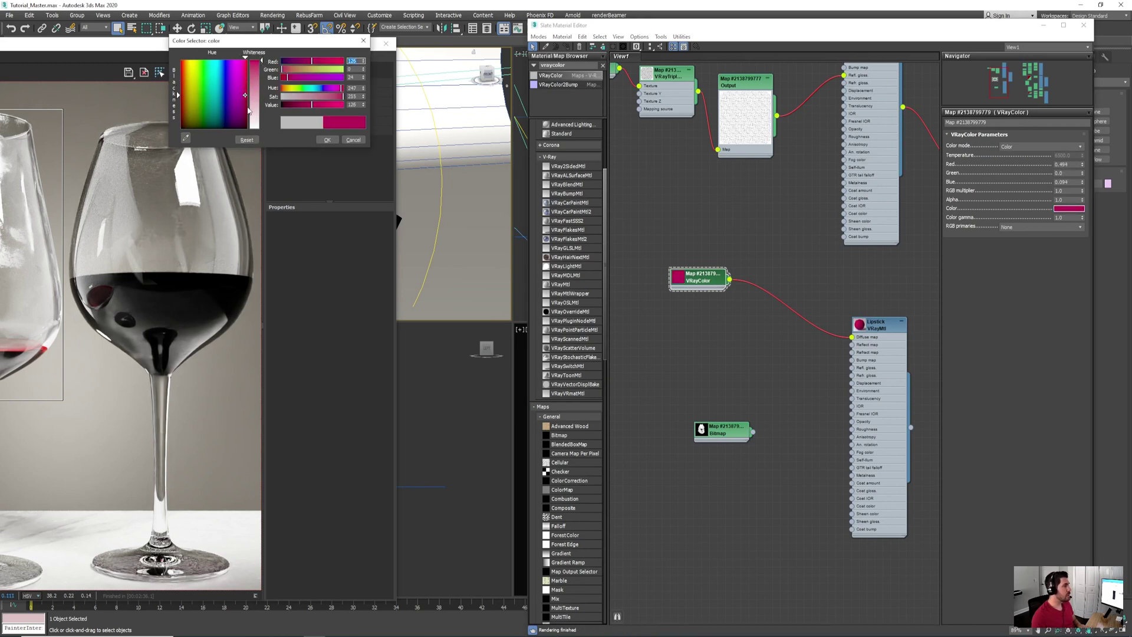
drag(248, 110, 247, 102)
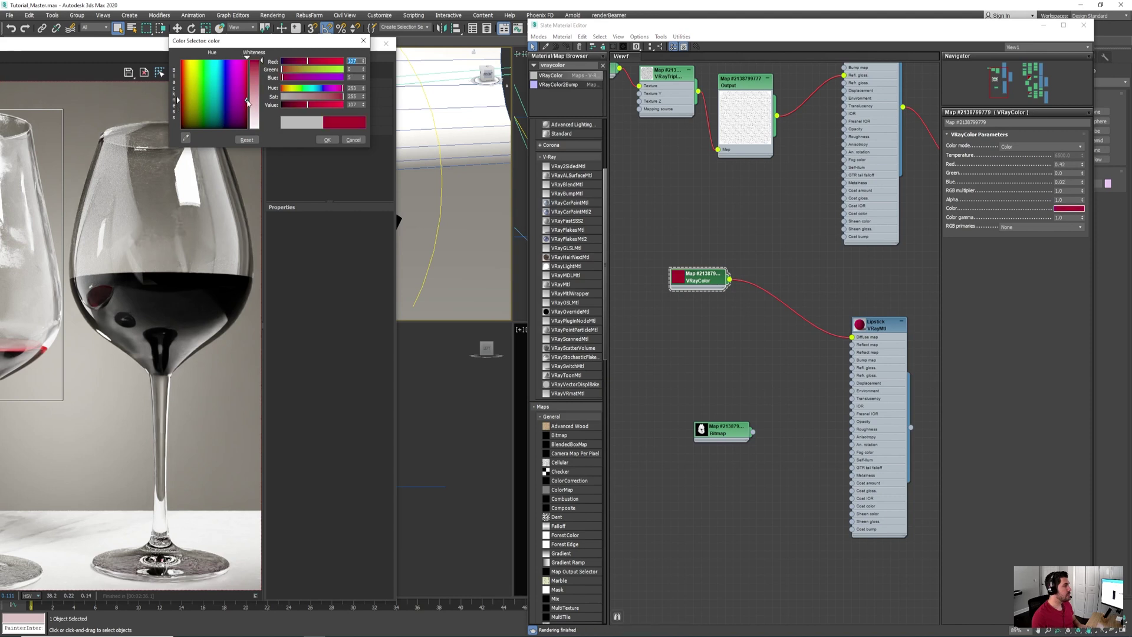
click(327, 140)
Step: Bring up the Lipstick material's parameters and its Reflect colour swatch
middle_drag(762, 415, 741, 371)
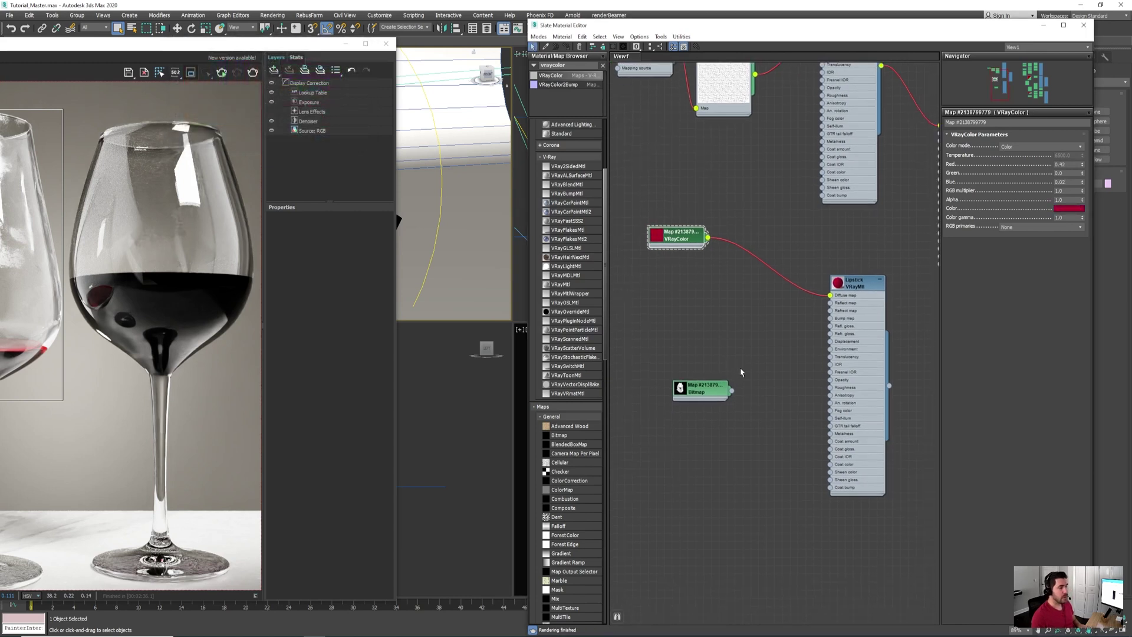
scroll(757, 382, up, 2)
middle_drag(763, 408, 735, 384)
click(843, 245)
double_click(844, 245)
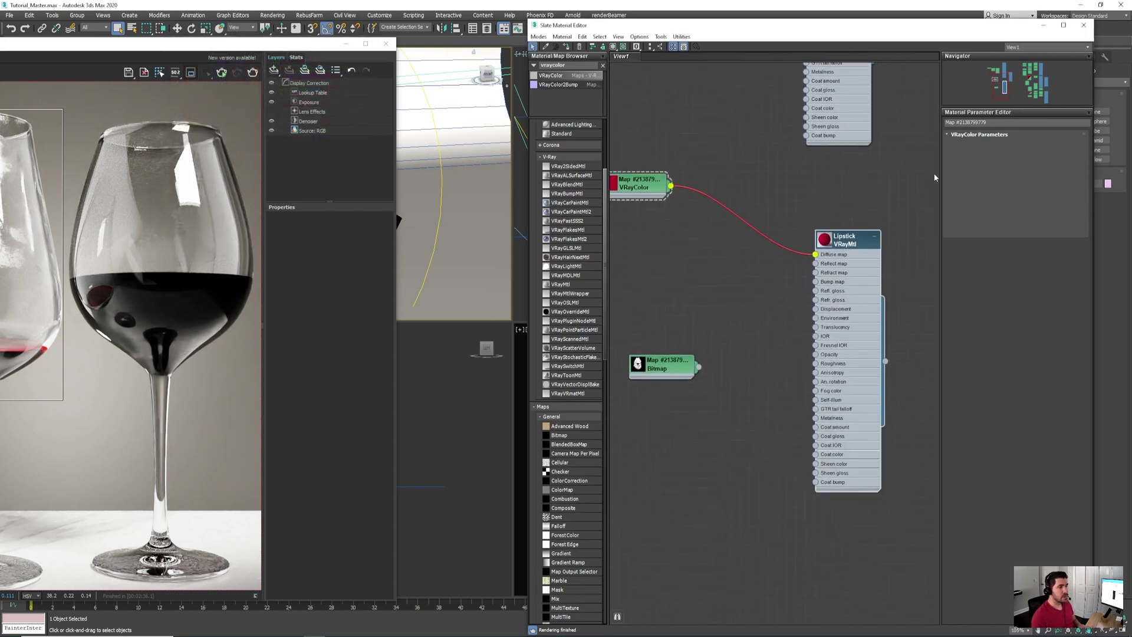
click(993, 168)
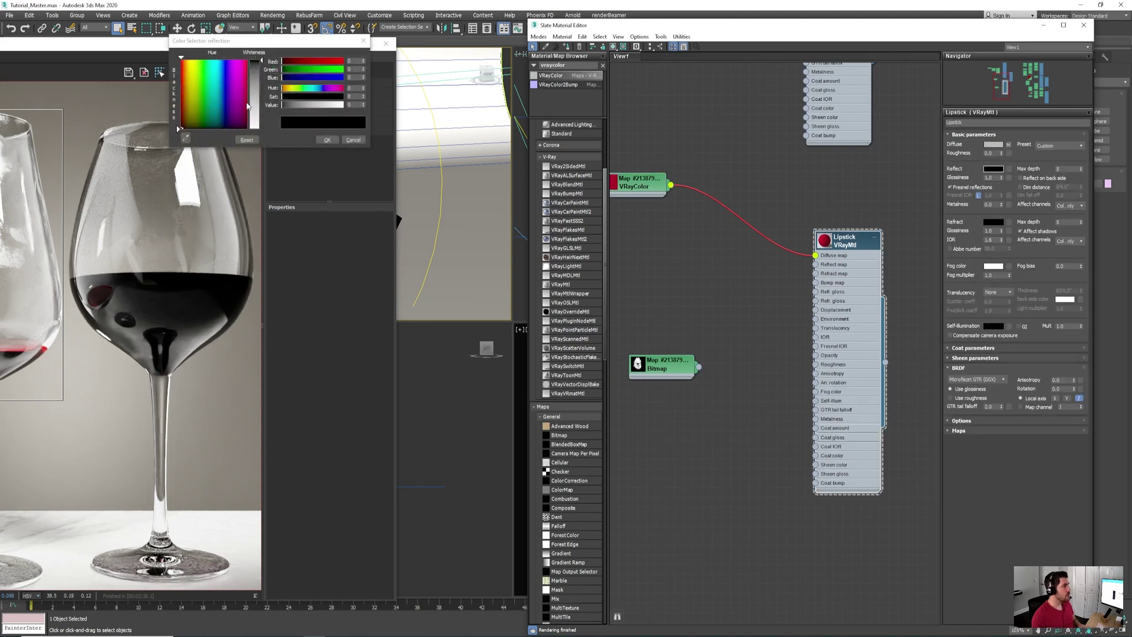
Step: Set the Lipstick reflection colour to white, leaving refraction black
drag(255, 71, 256, 149)
click(327, 140)
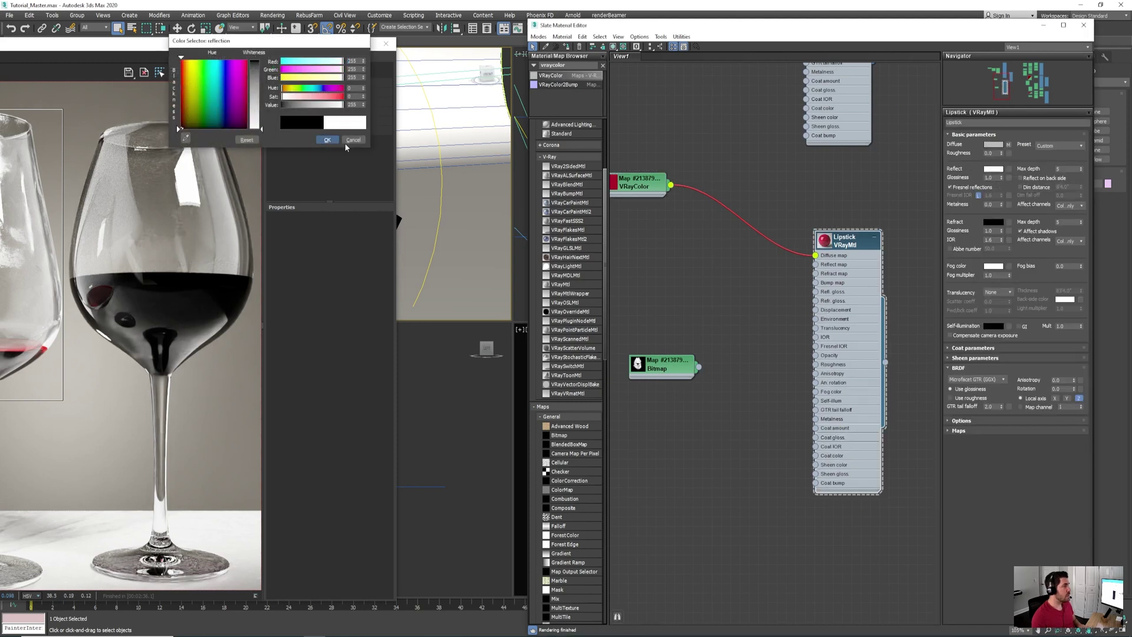
click(995, 223)
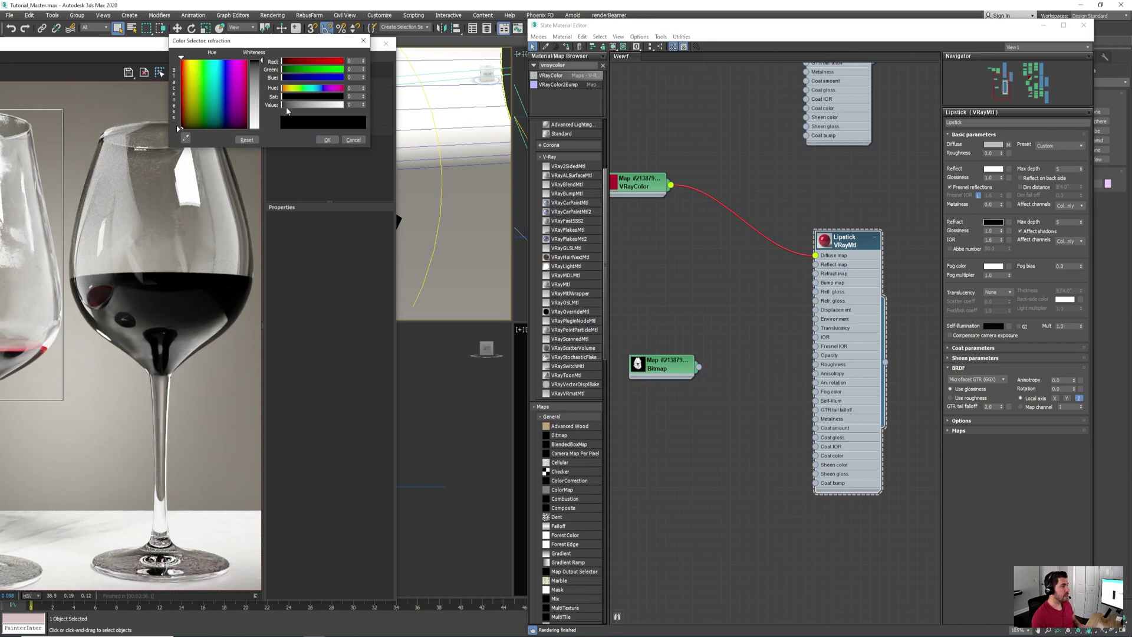
click(324, 140)
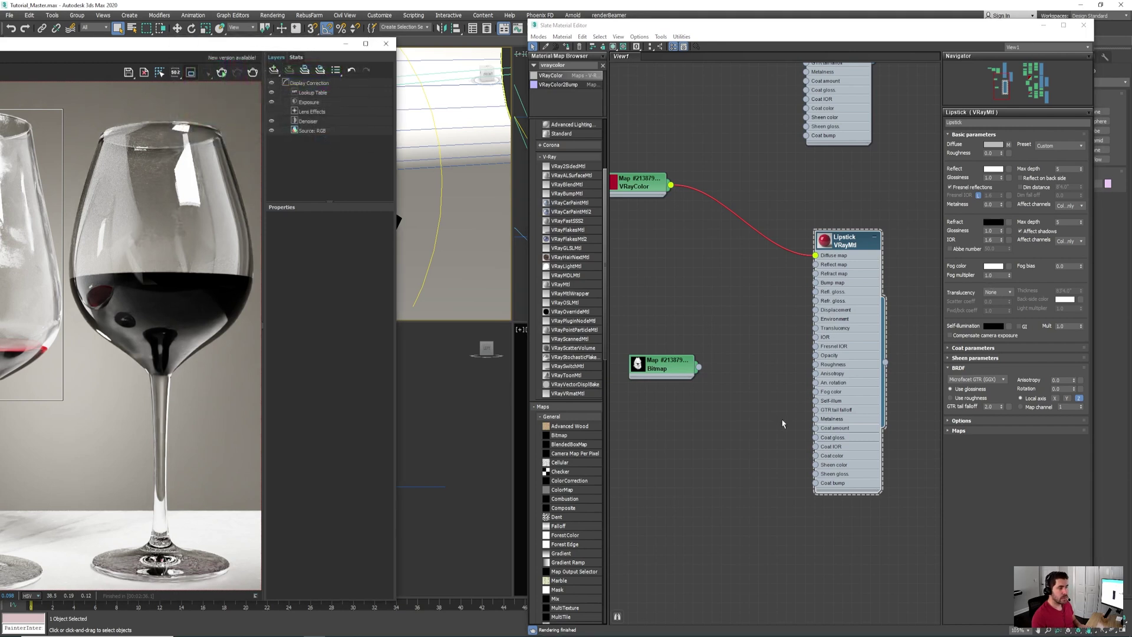
Step: Wire Lipstick into the VRayBlendMtl's Coat 1 slot and tidy the Bitmap node's position
scroll(783, 423, down, 3)
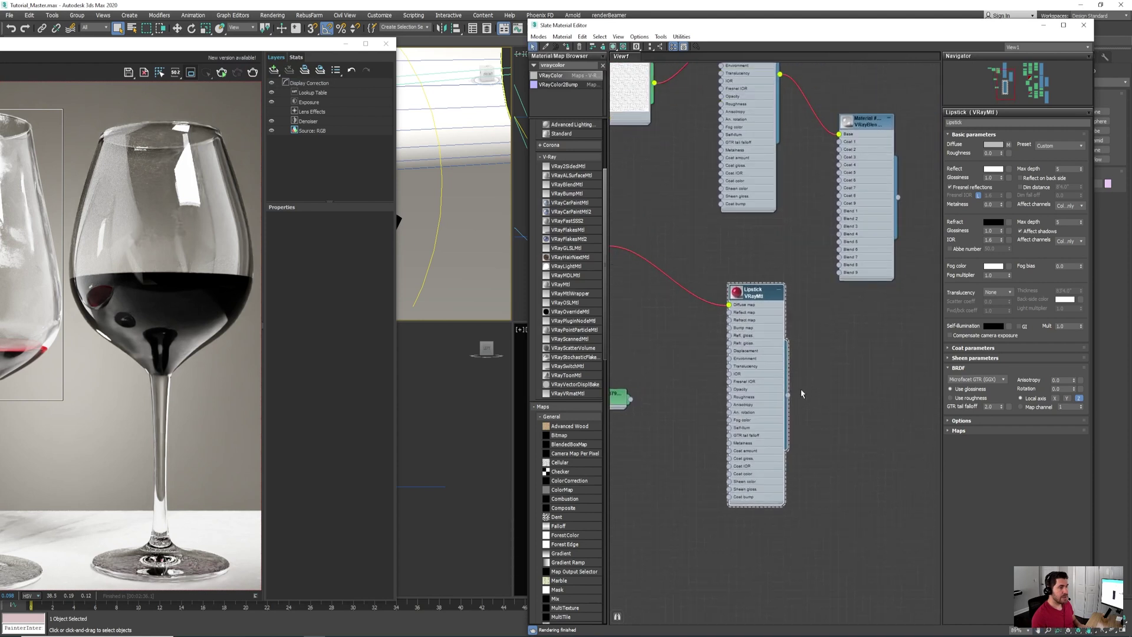
drag(788, 394, 839, 142)
middle_drag(830, 355, 881, 346)
scroll(655, 392, up, 5)
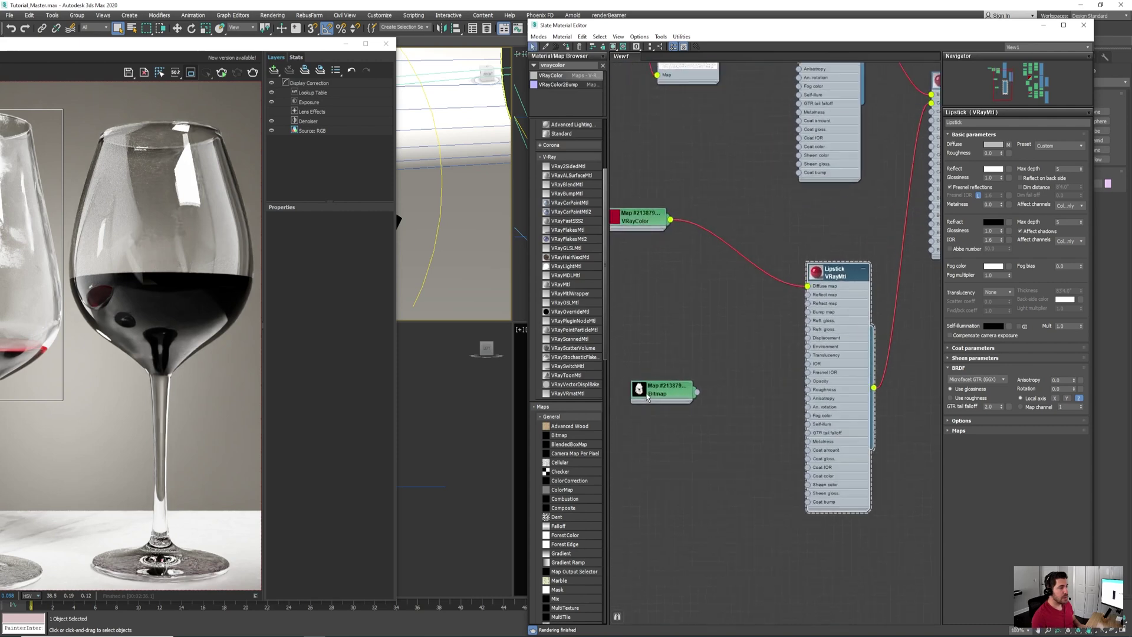
middle_drag(704, 331, 731, 321)
drag(713, 393, 691, 392)
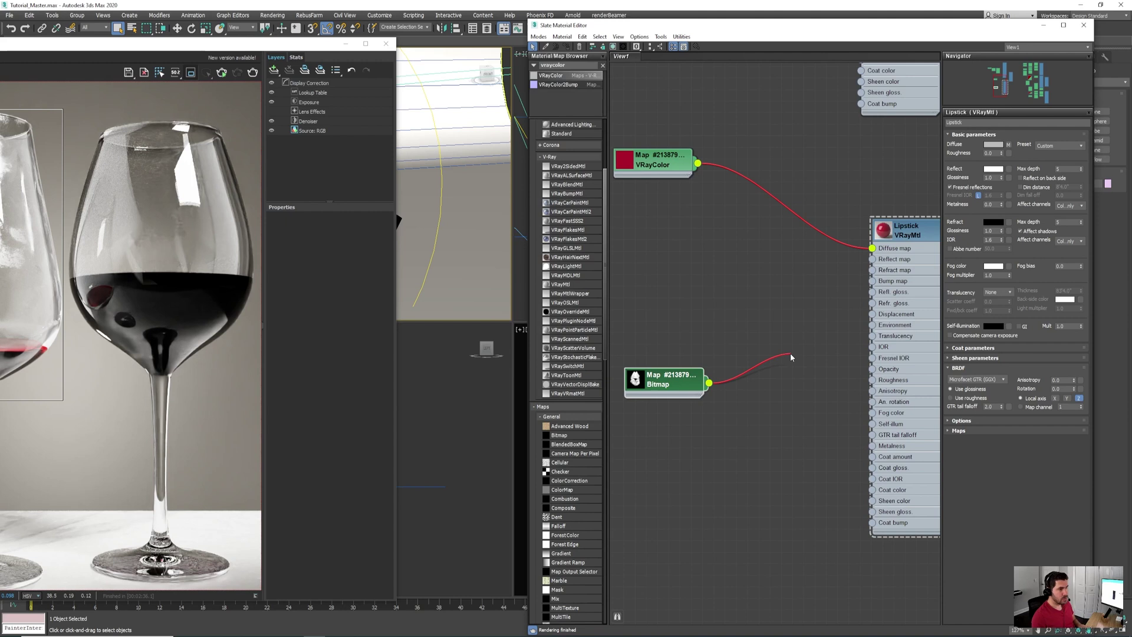
Step: Connect the Lips_Opacity bitmap to the Lipstick material's Bump map socket
drag(791, 354, 790, 354)
click(752, 318)
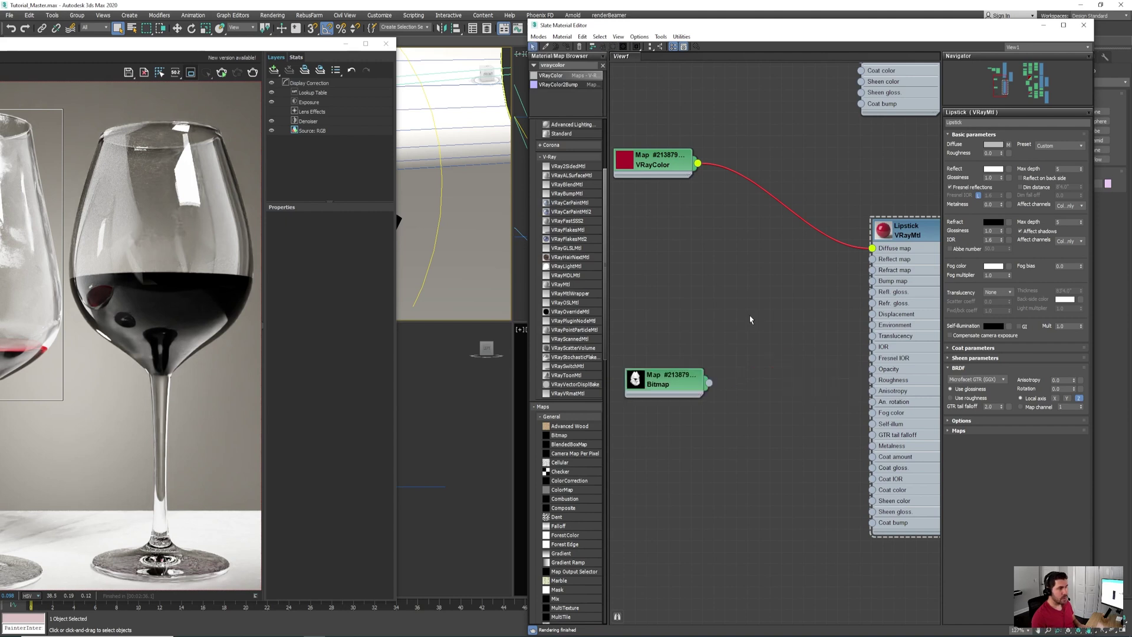
scroll(753, 330, down, 1)
middle_drag(765, 358, 729, 341)
scroll(668, 333, up, 1)
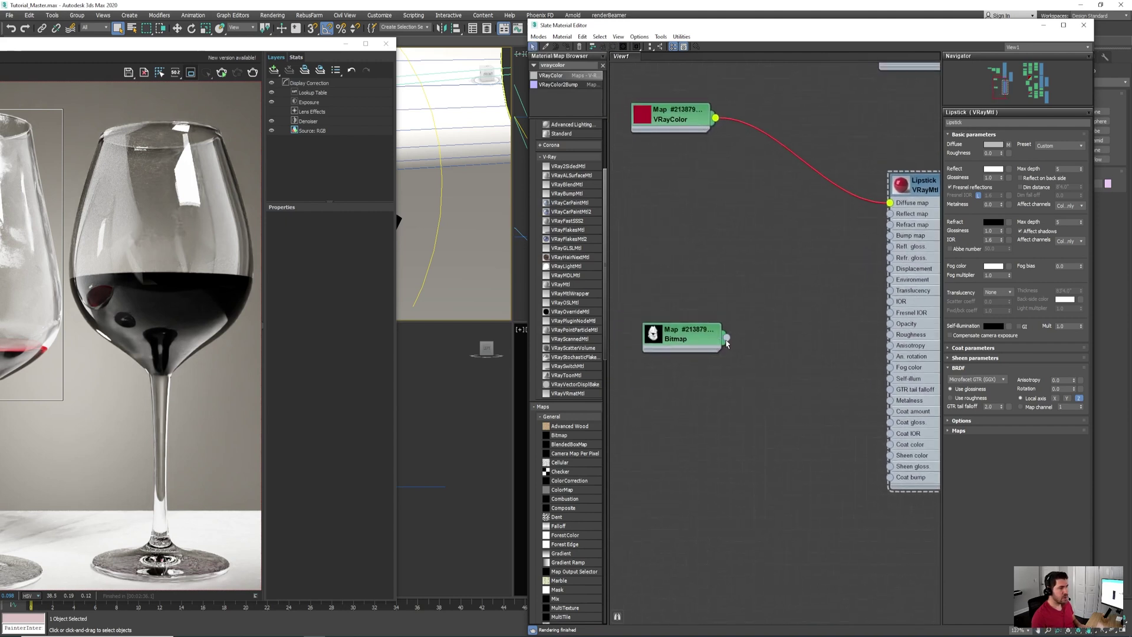
drag(726, 344, 889, 236)
middle_drag(823, 271, 748, 277)
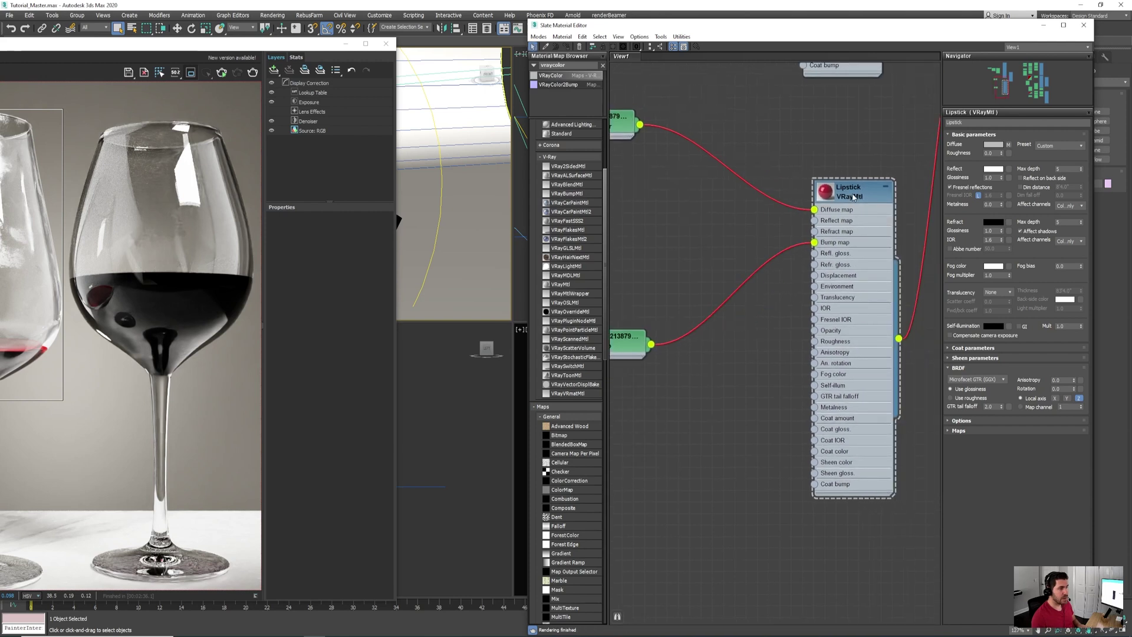
Step: Lower the Lipstick bump amount in the Maps rollout from 30.0 to 1.0
click(950, 431)
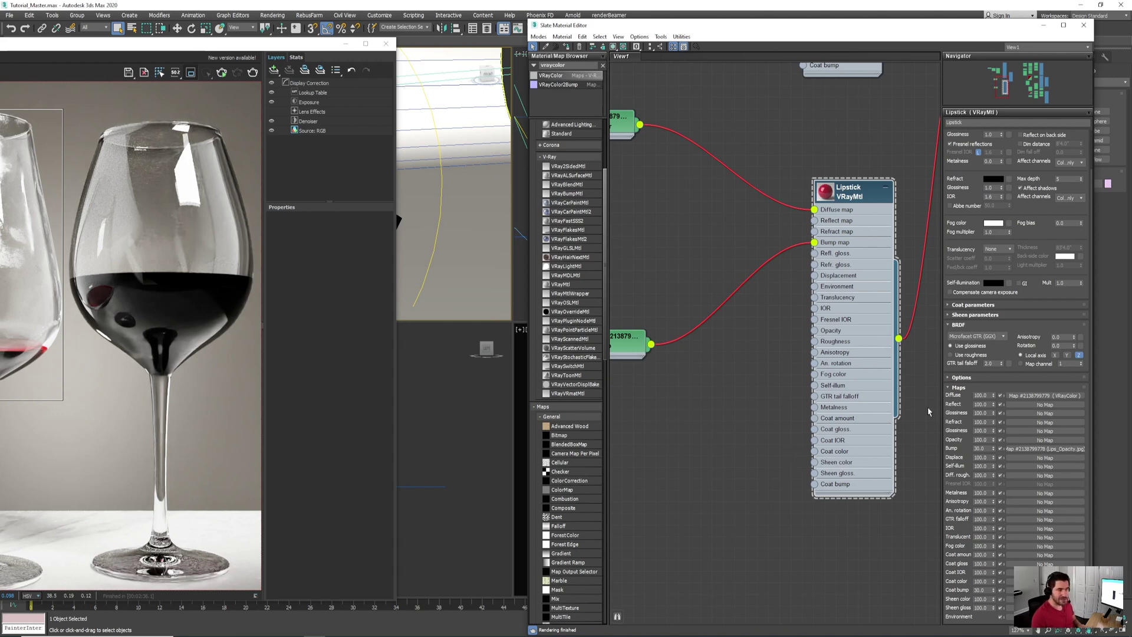
drag(985, 449, 908, 447)
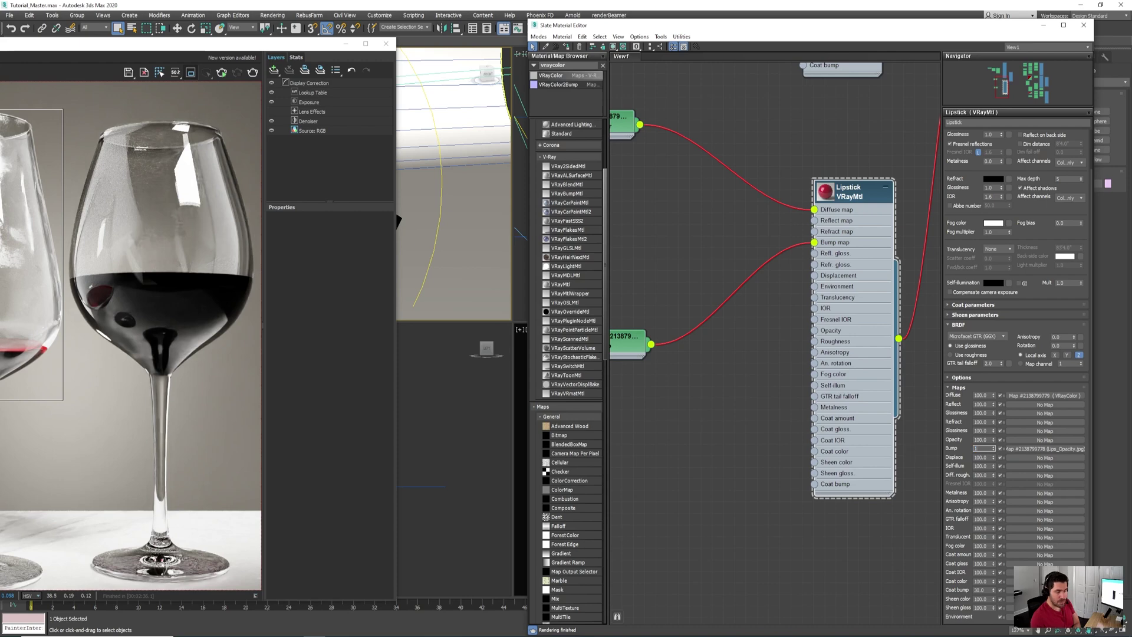
key(Return)
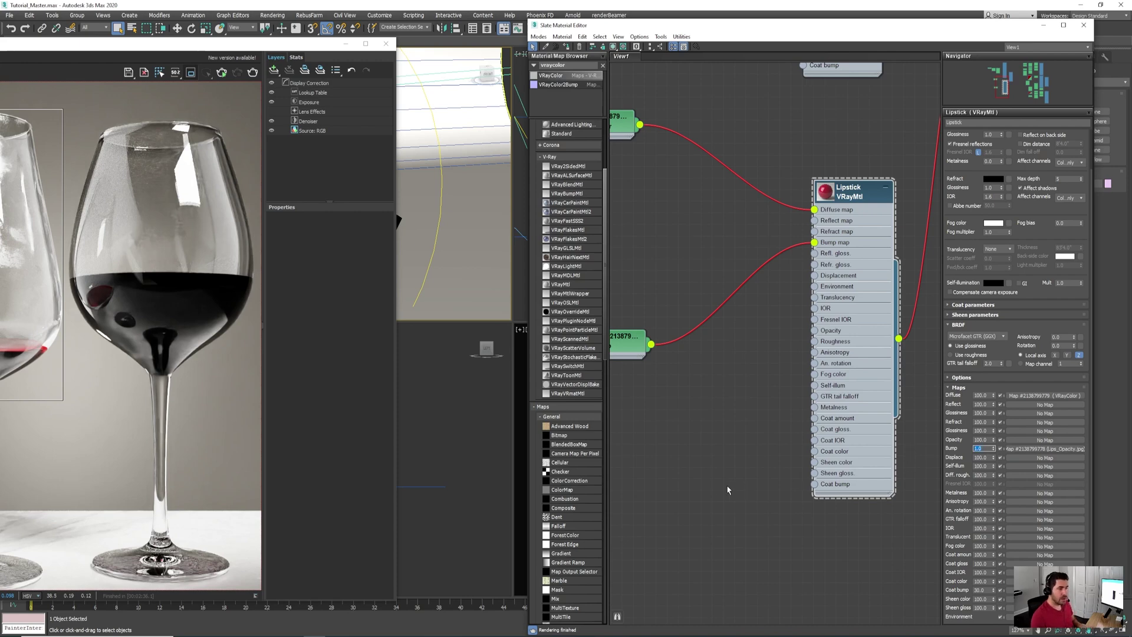
middle_drag(726, 490, 715, 449)
scroll(713, 447, down, 3)
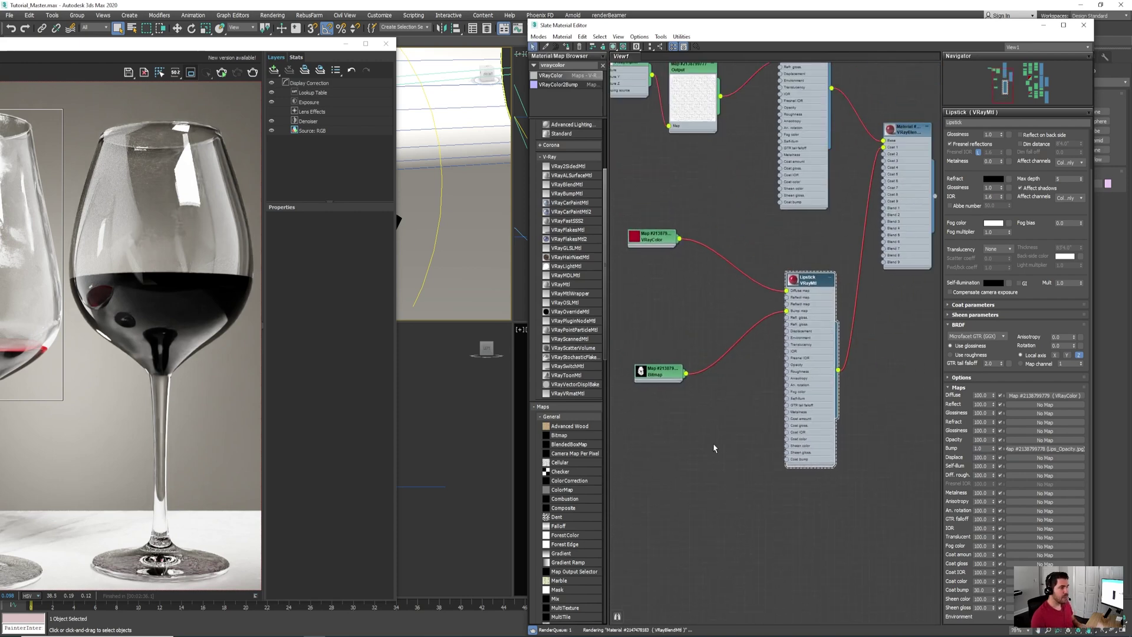
Step: Add an Output map found by searching 'output' and feed the lips bitmap into it
scroll(714, 448, down, 2)
click(563, 64)
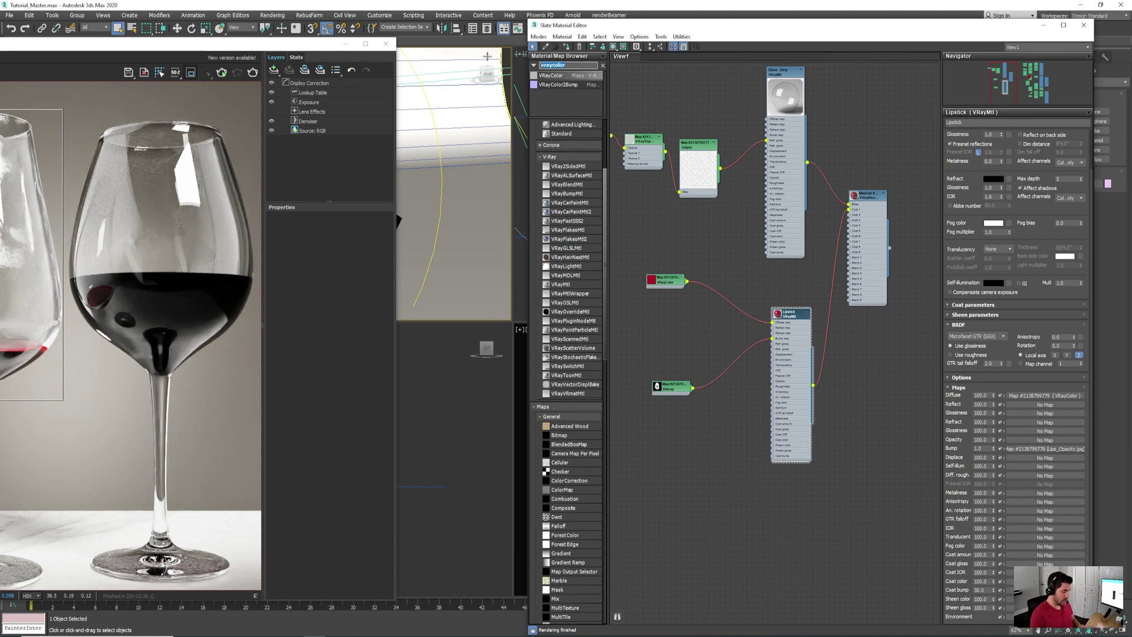
text(output)
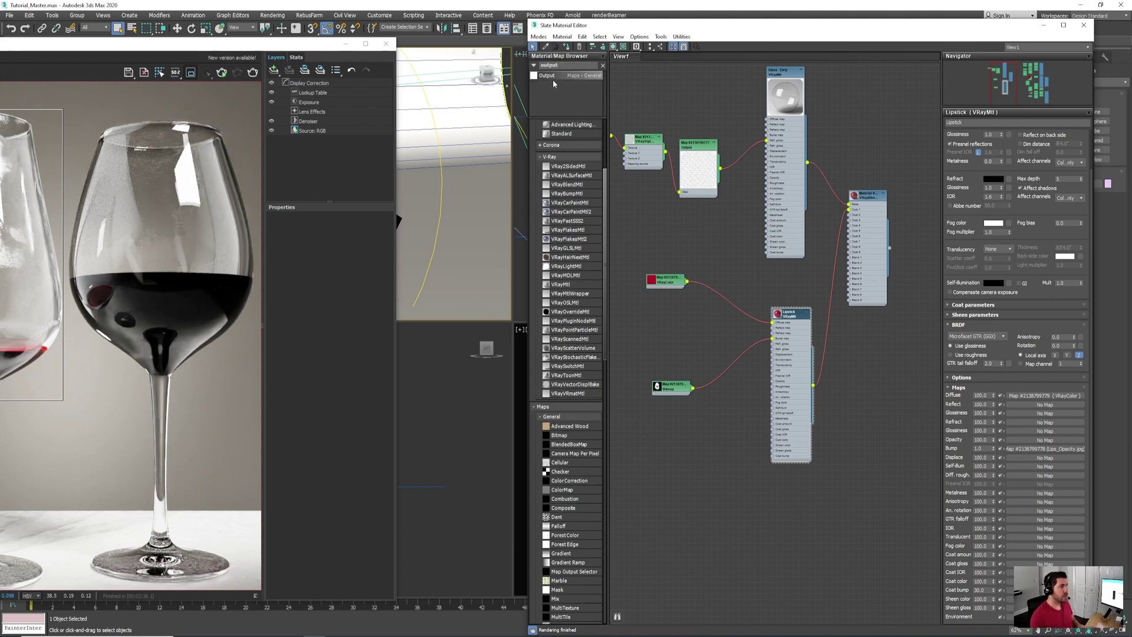
drag(553, 84, 805, 495)
drag(794, 317, 782, 289)
drag(693, 388, 784, 502)
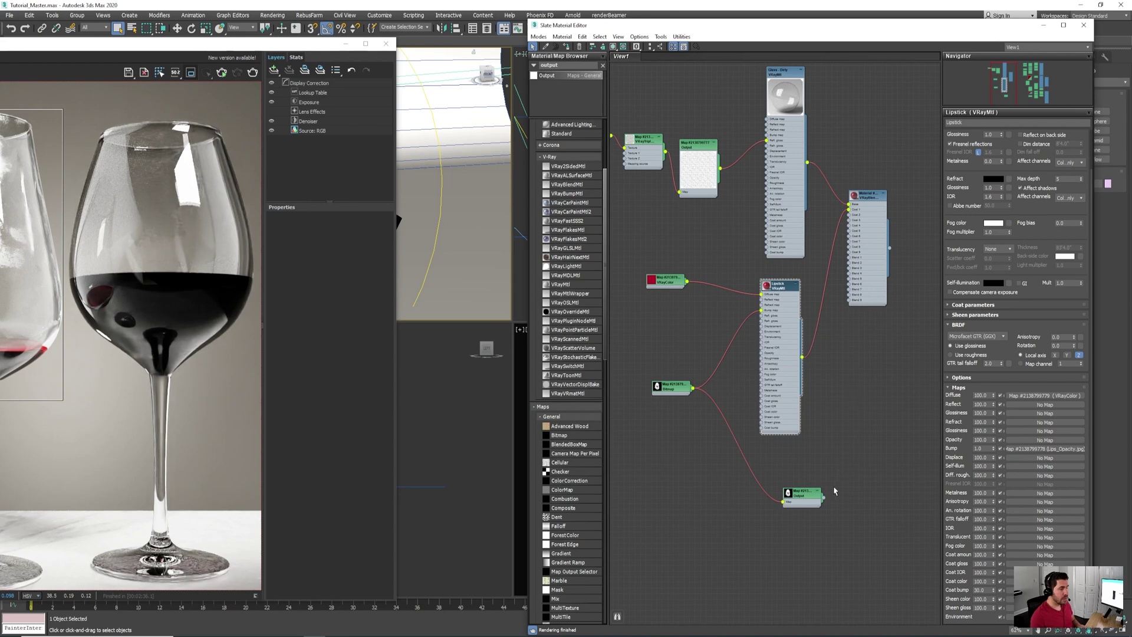
Step: Connect the Output map to the blend's Blend 1 slot and check the render of both glasses
scroll(847, 267, up, 8)
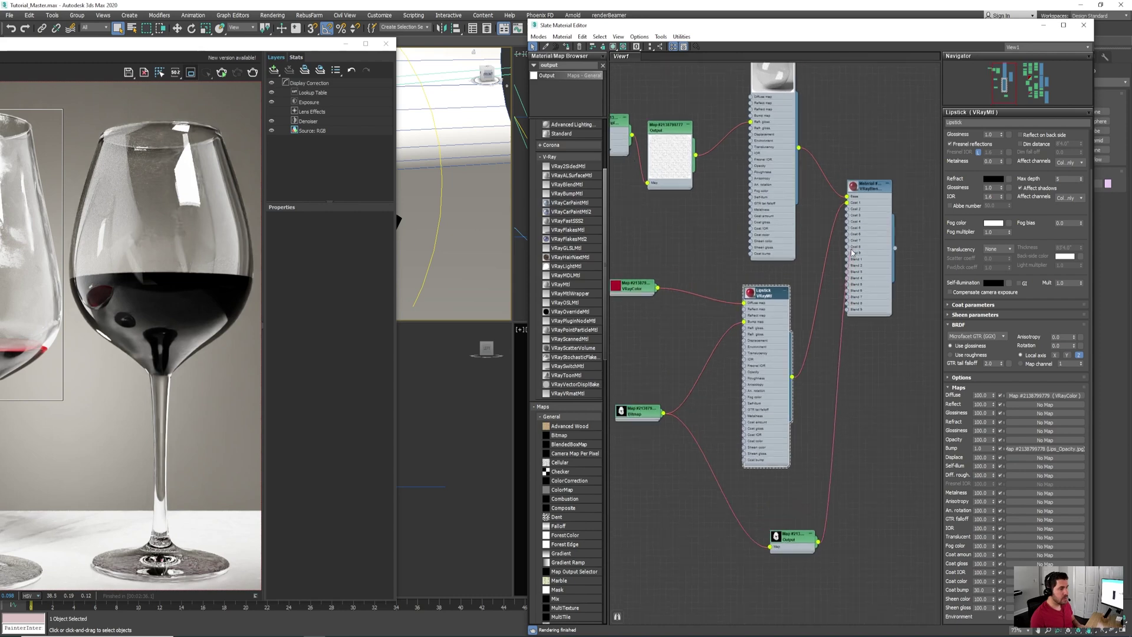
drag(848, 267, 856, 252)
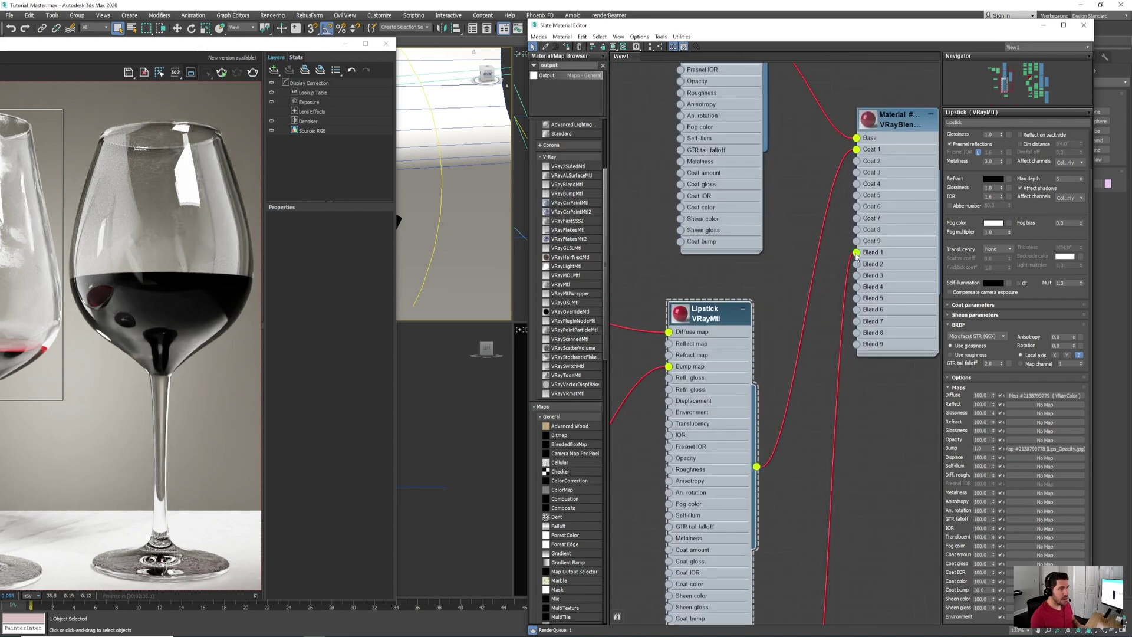
scroll(819, 536, down, 4)
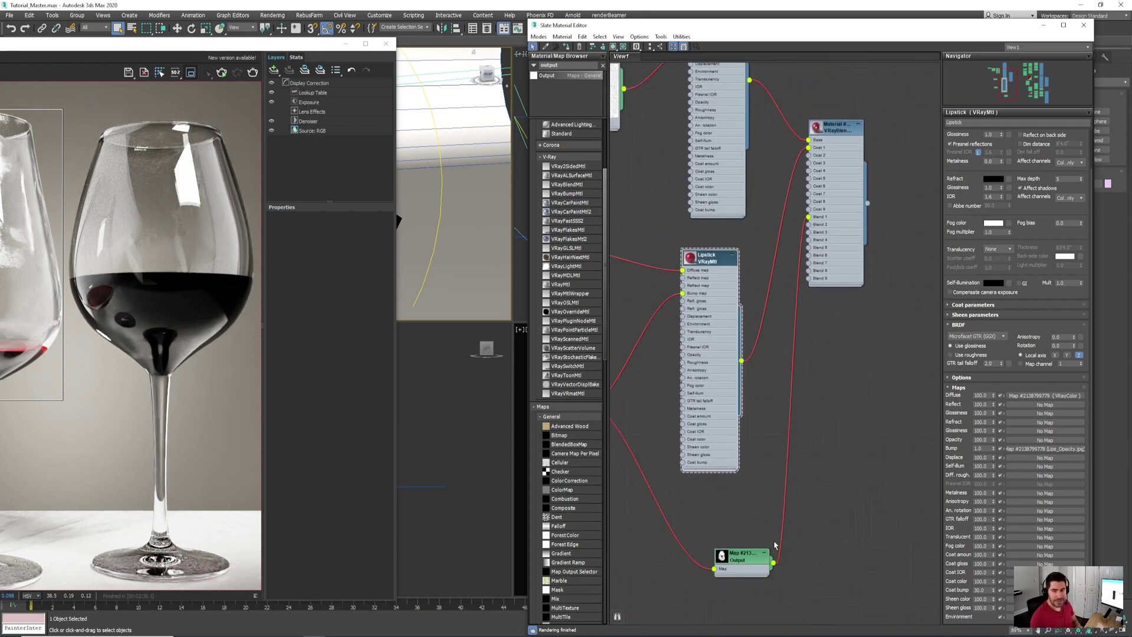
middle_drag(832, 417, 819, 481)
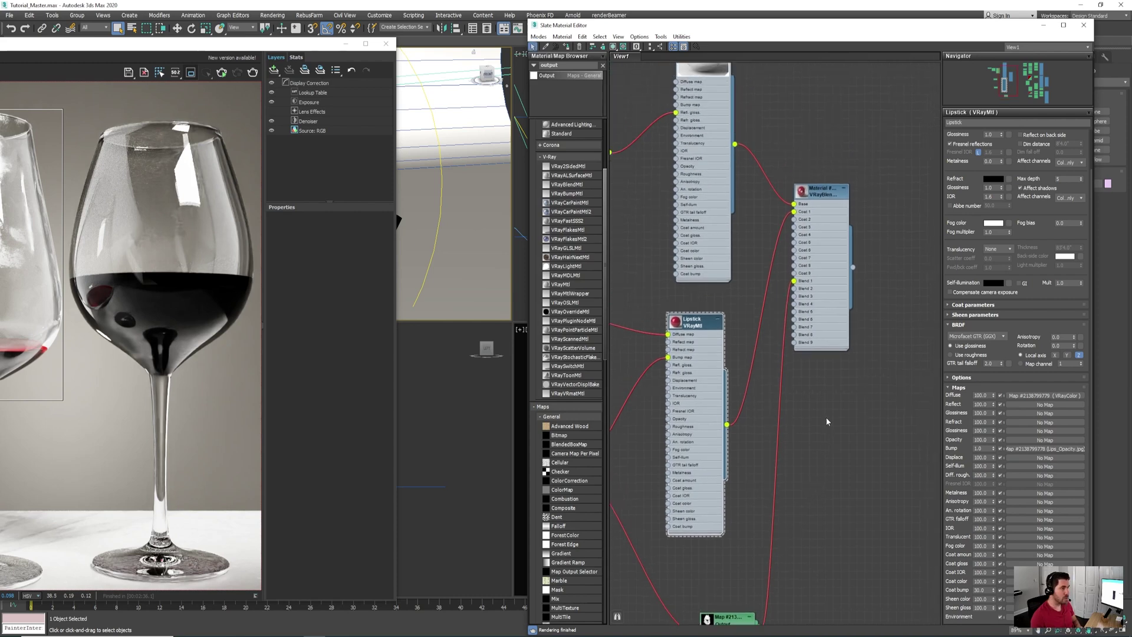
scroll(827, 402, up, 1)
scroll(829, 396, down, 1)
scroll(868, 272, up, 2)
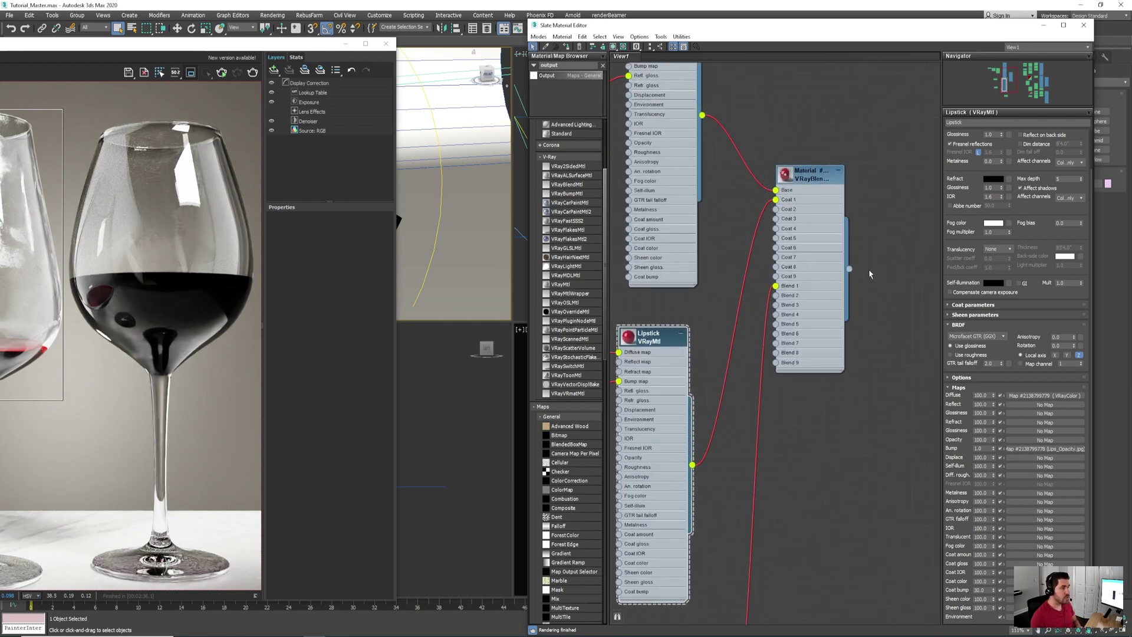
middle_drag(792, 489, 839, 480)
middle_drag(745, 448, 877, 447)
scroll(890, 406, down, 4)
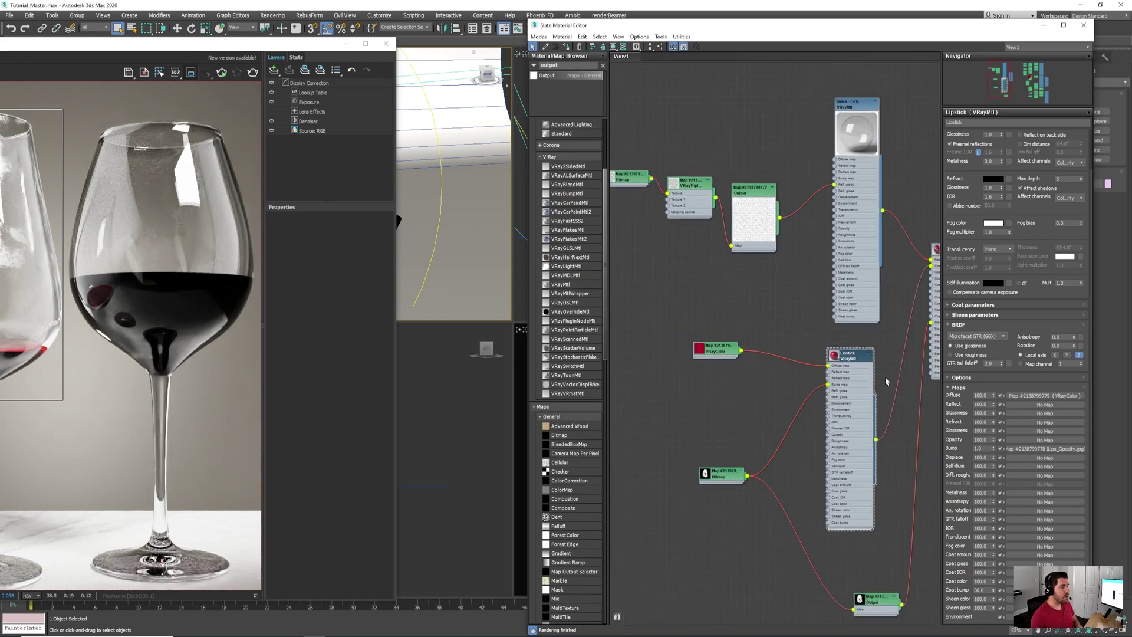
drag(294, 45, 583, 53)
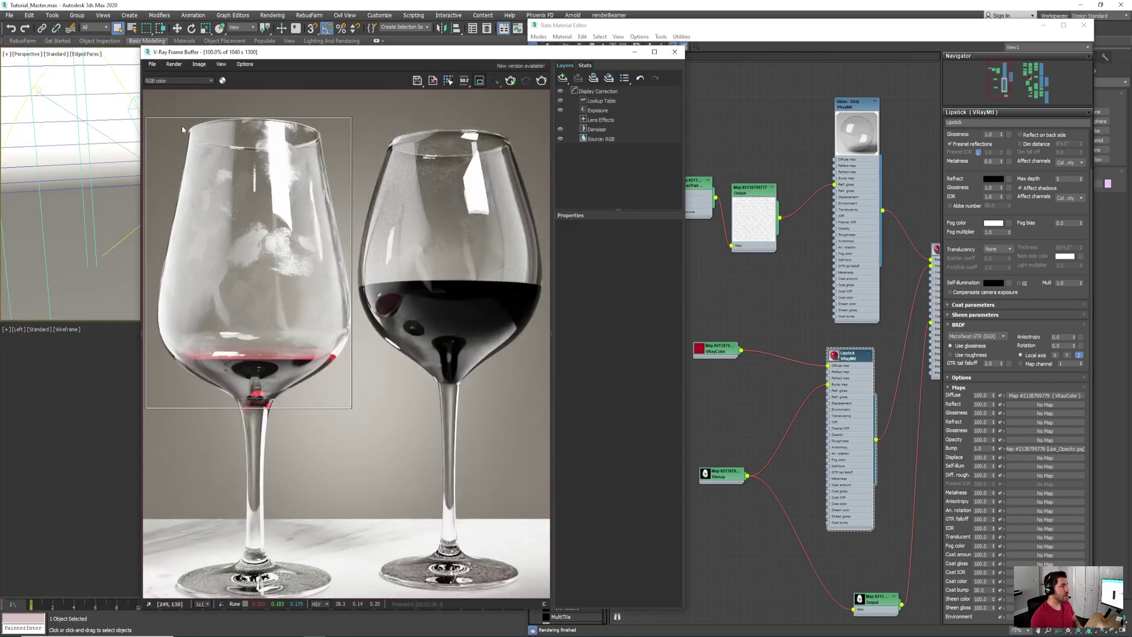
Step: Add a new VRayMtl node and place it beside the lips bitmap
drag(383, 60, 0, 71)
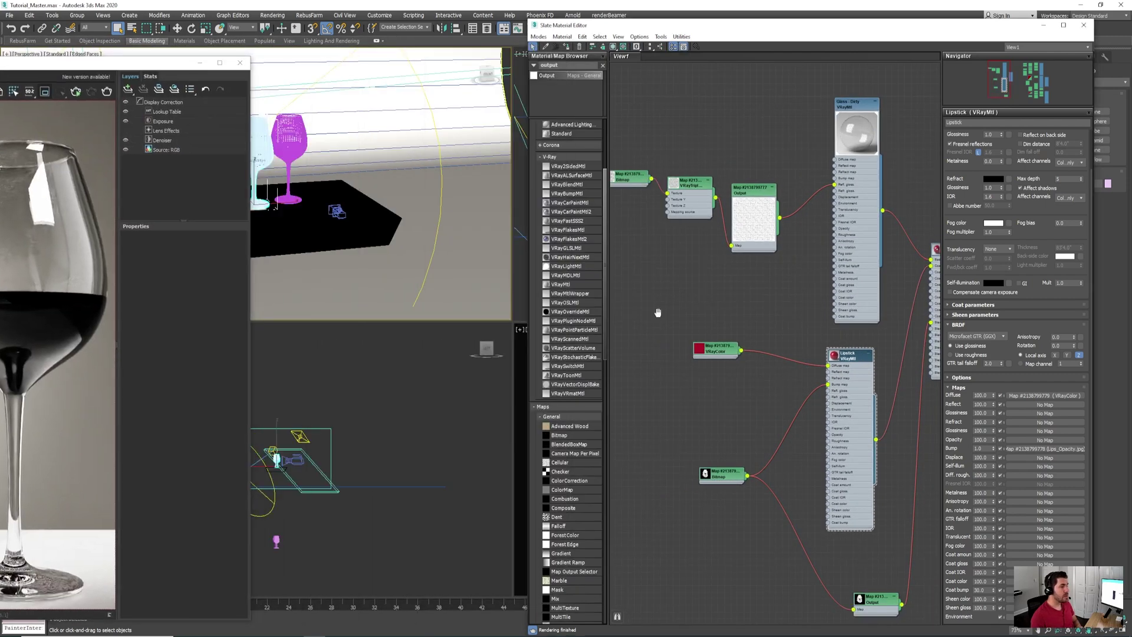
drag(567, 287, 659, 349)
middle_drag(748, 390, 784, 317)
scroll(777, 260, up, 2)
middle_drag(772, 251, 791, 194)
drag(723, 224, 756, 363)
middle_drag(814, 354, 740, 367)
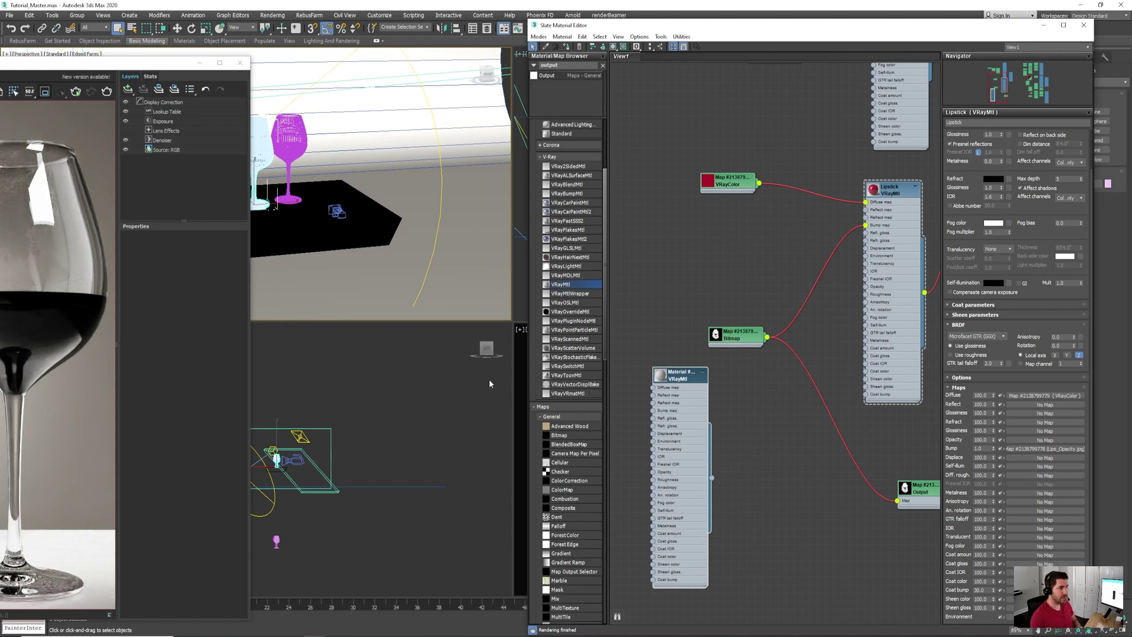
scroll(781, 373, up, 2)
middle_drag(745, 418, 764, 313)
drag(696, 278, 754, 319)
middle_drag(806, 345, 800, 323)
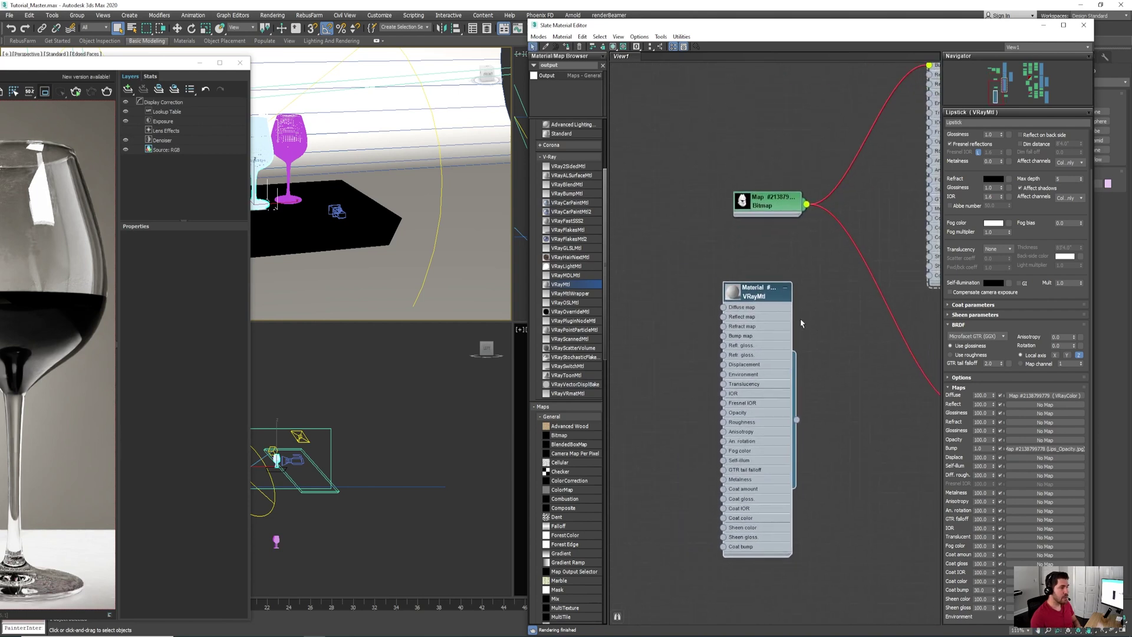
Step: Use the lips bitmap as the new material's diffuse and show it shaded in the viewport
scroll(805, 259, up, 1)
drag(807, 199, 715, 311)
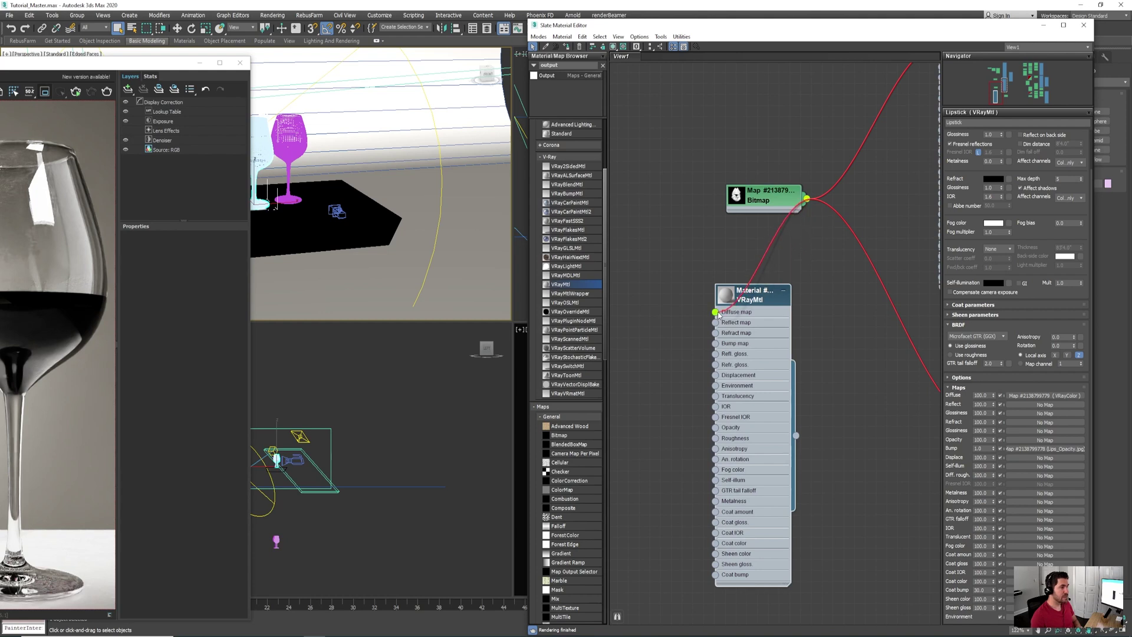
right_click(758, 187)
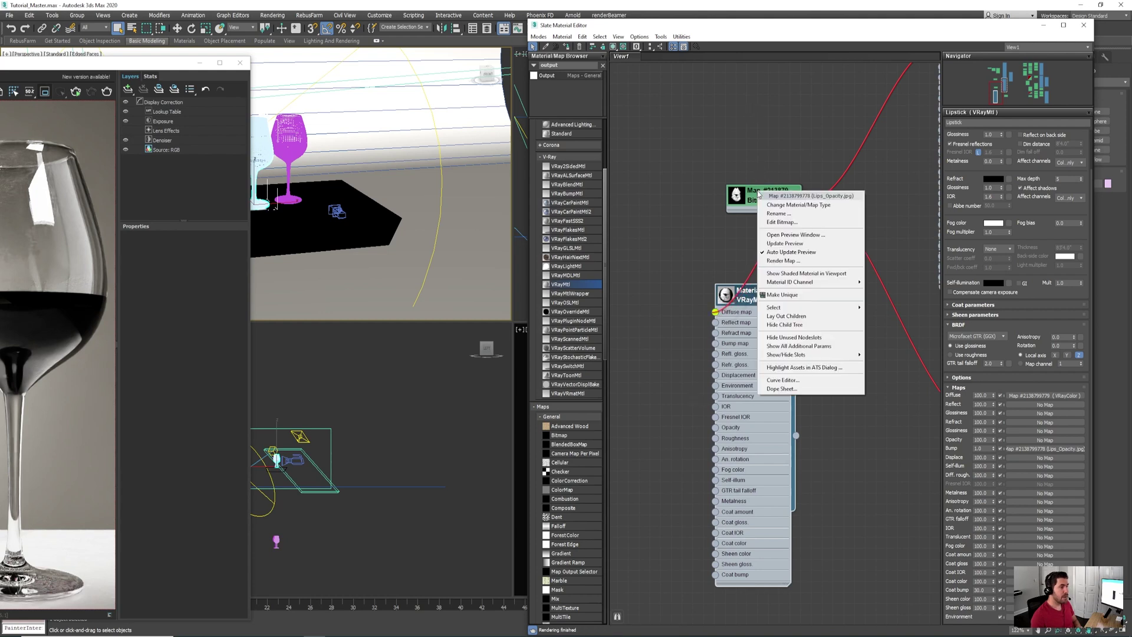
click(799, 274)
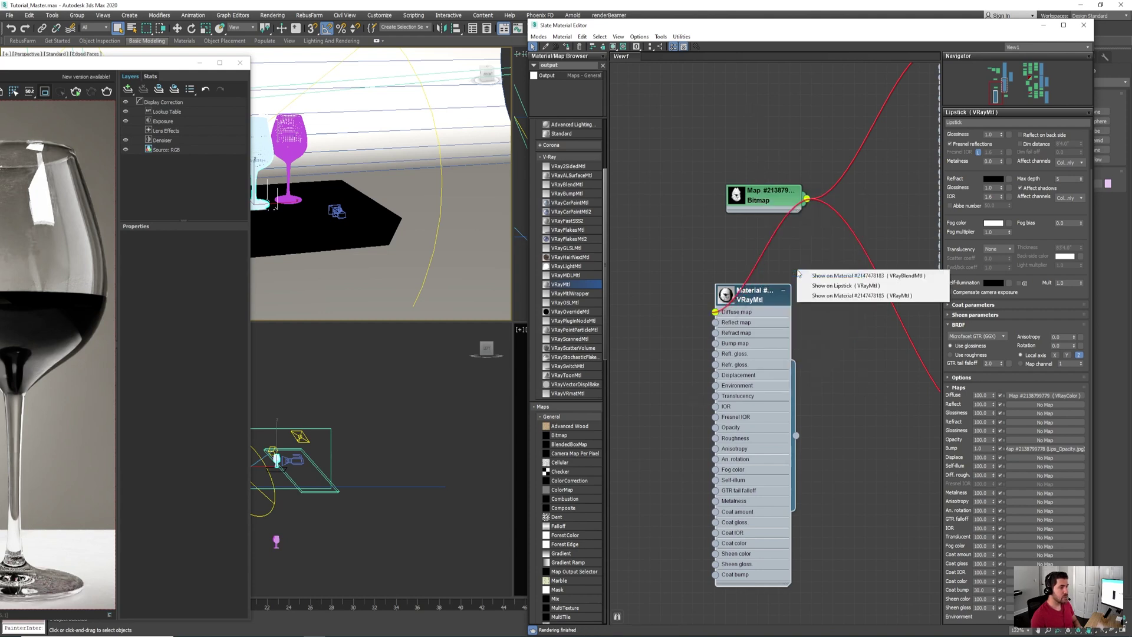
click(825, 295)
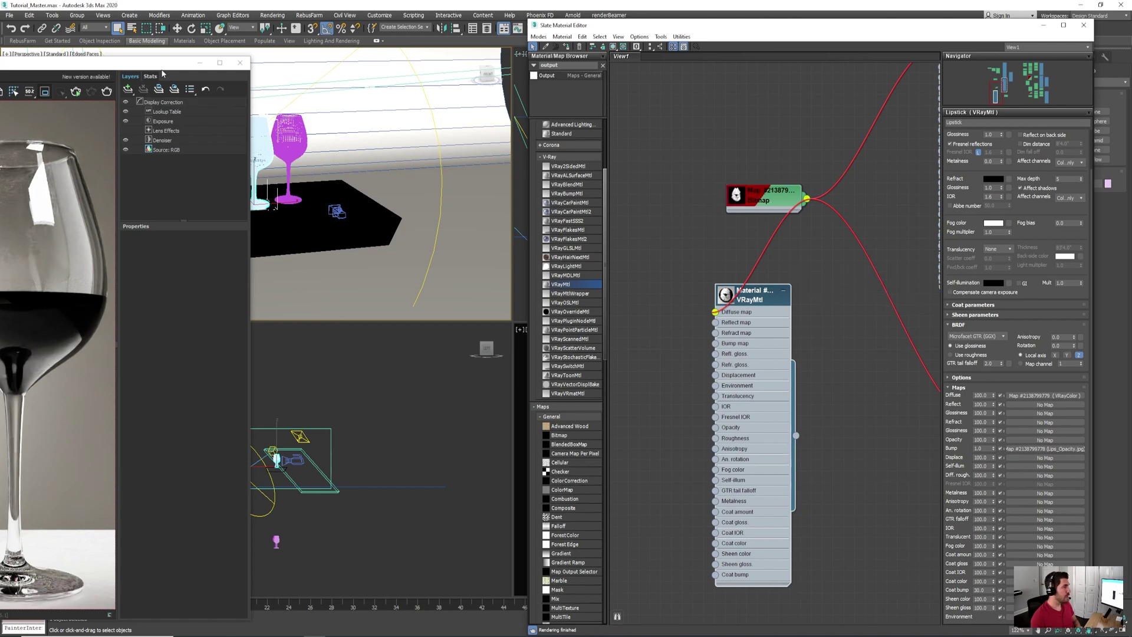
drag(164, 64, 0, 77)
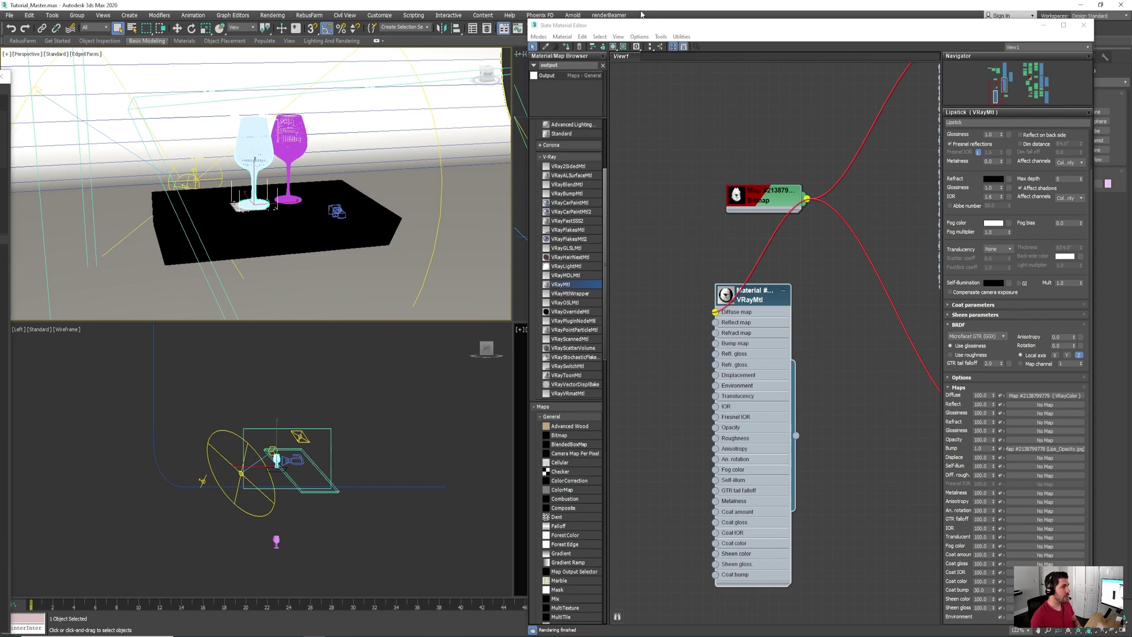
drag(650, 28, 1131, 147)
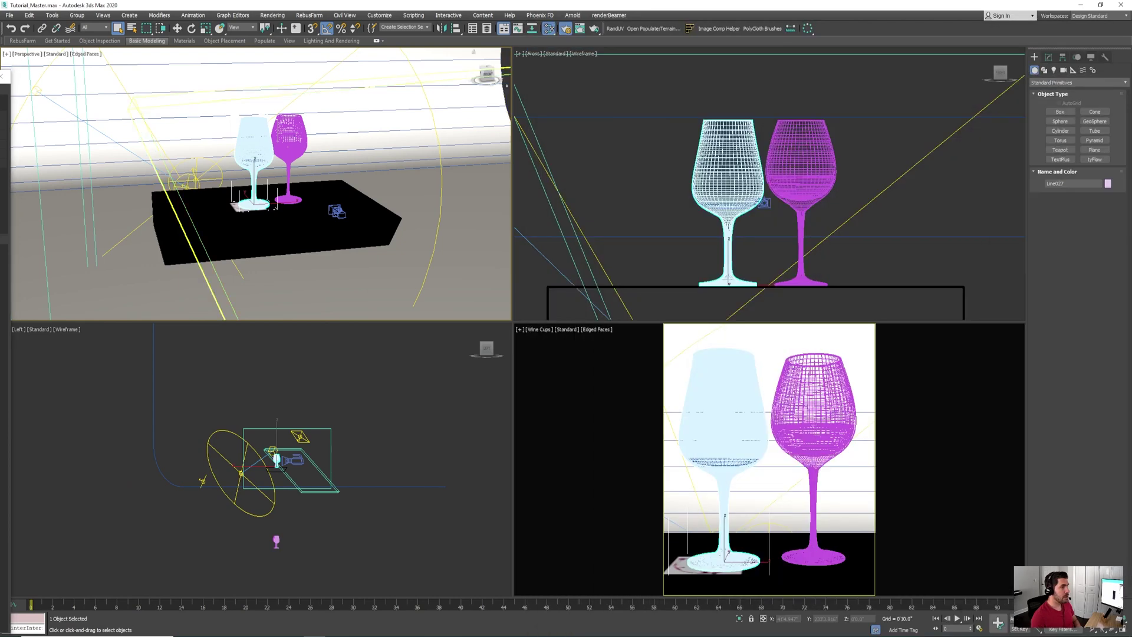
Step: Assign the lips material to the left glass in a maximized Perspective view
click(1118, 629)
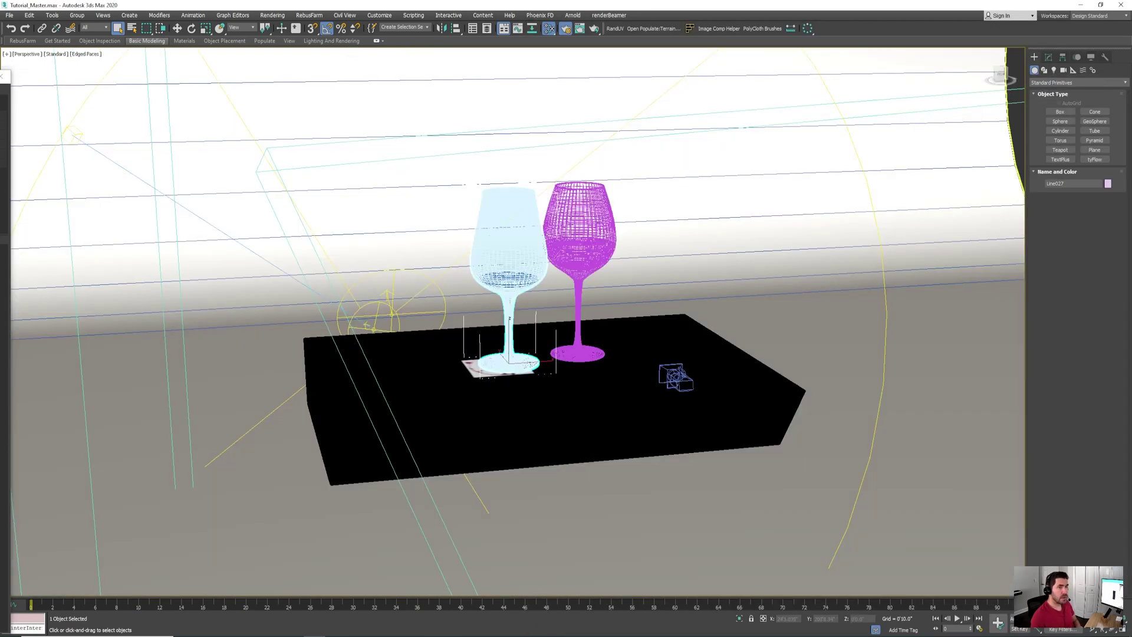
key(m)
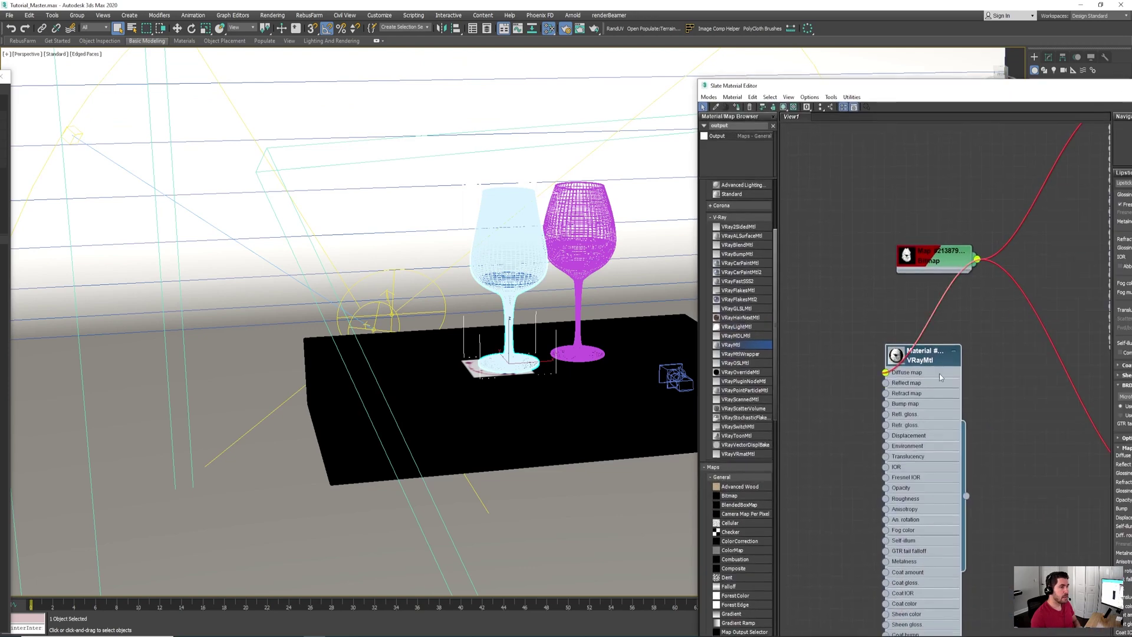
drag(945, 549, 519, 226)
scroll(519, 224, up, 7)
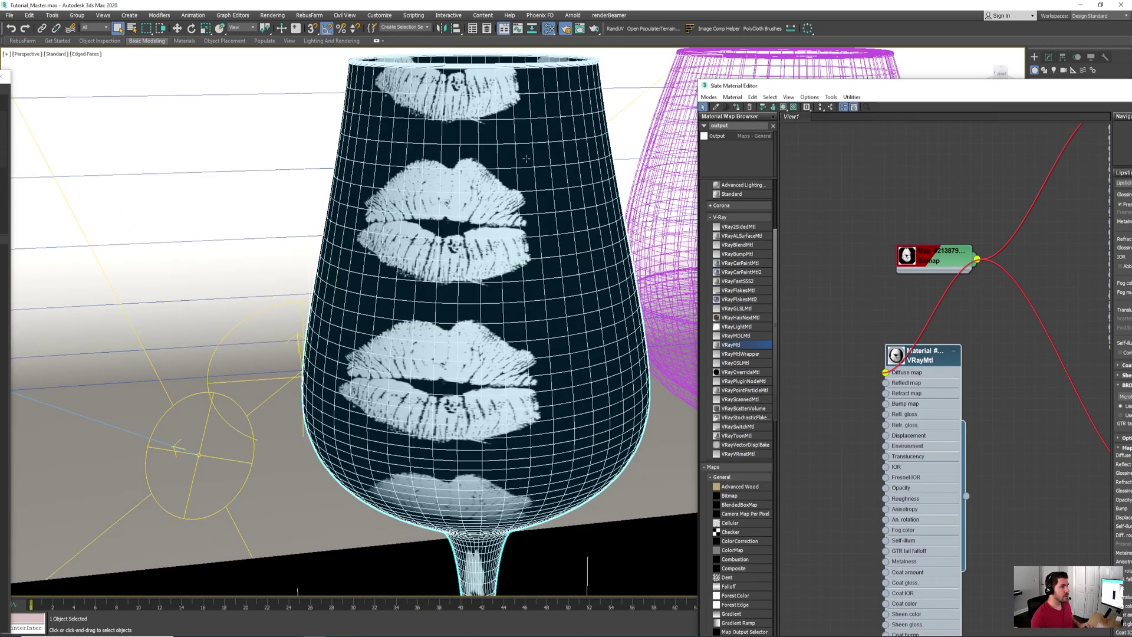
scroll(413, 171, down, 5)
alt+middle_drag(413, 177, 439, 237)
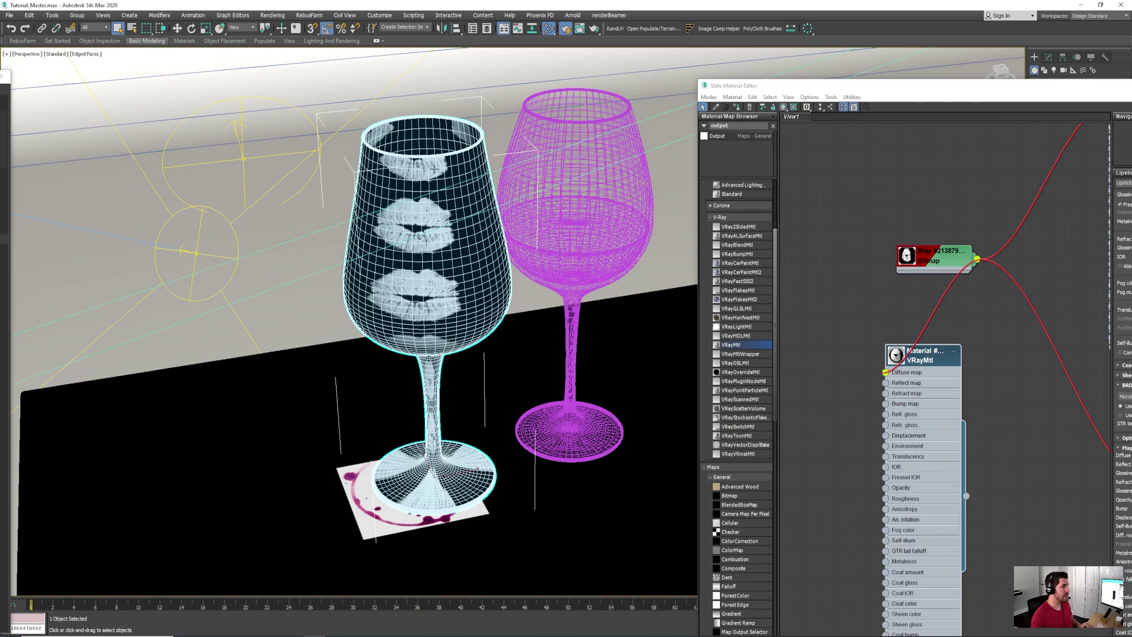
Step: Turn off U and V tiling on the Lips_Opacity bitmap and close the Slate Material Editor
middle_drag(913, 317, 905, 407)
scroll(918, 439, down, 3)
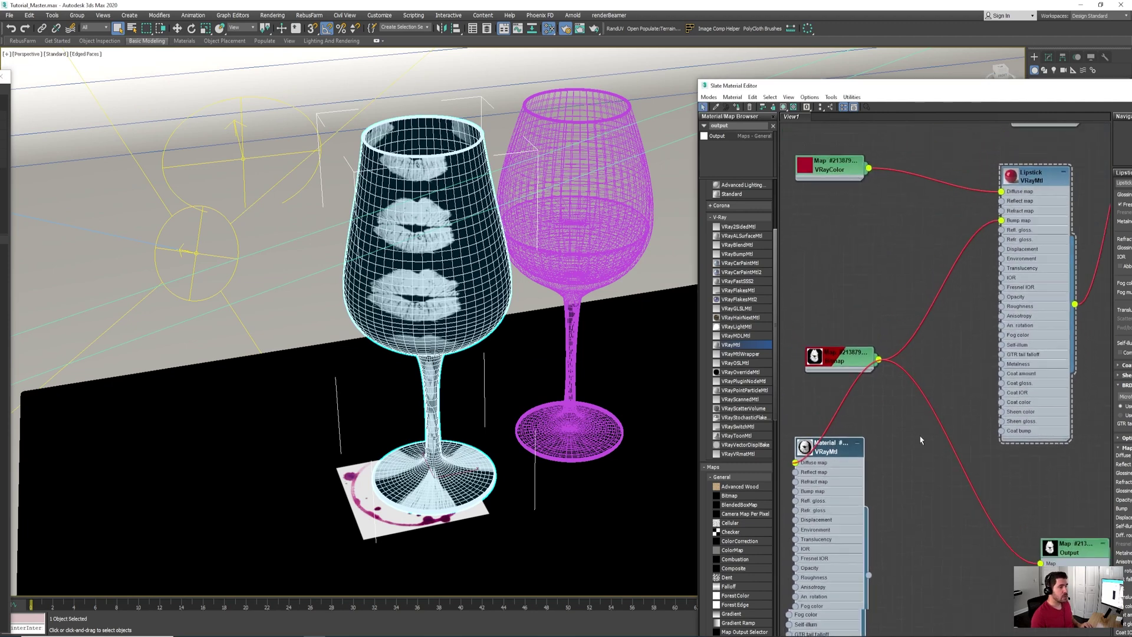
click(849, 362)
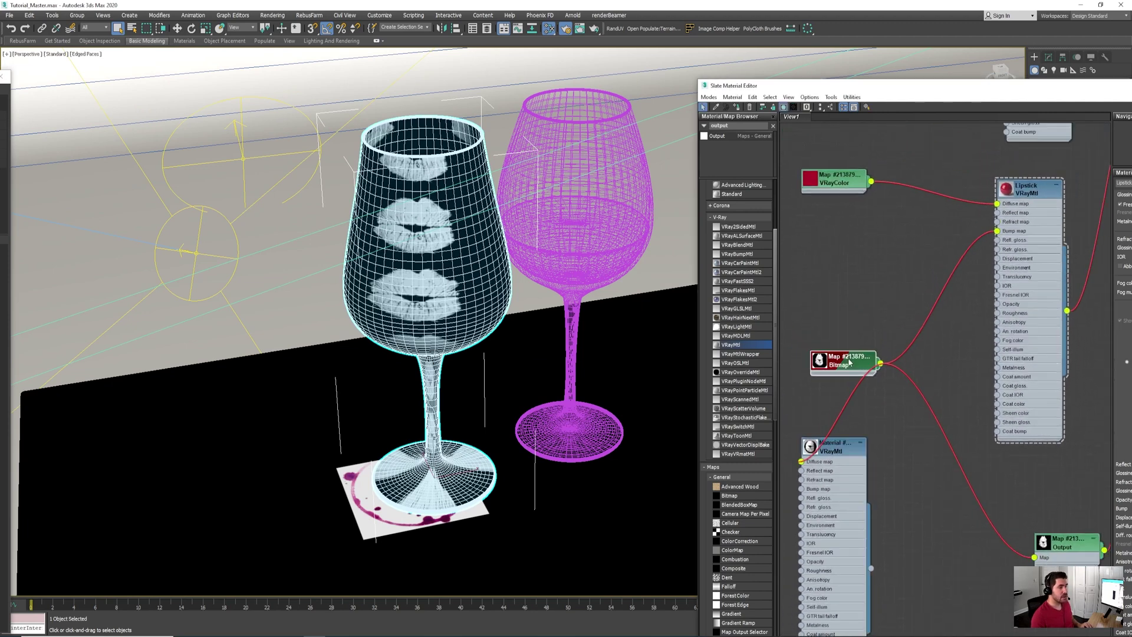
drag(934, 90, 716, 50)
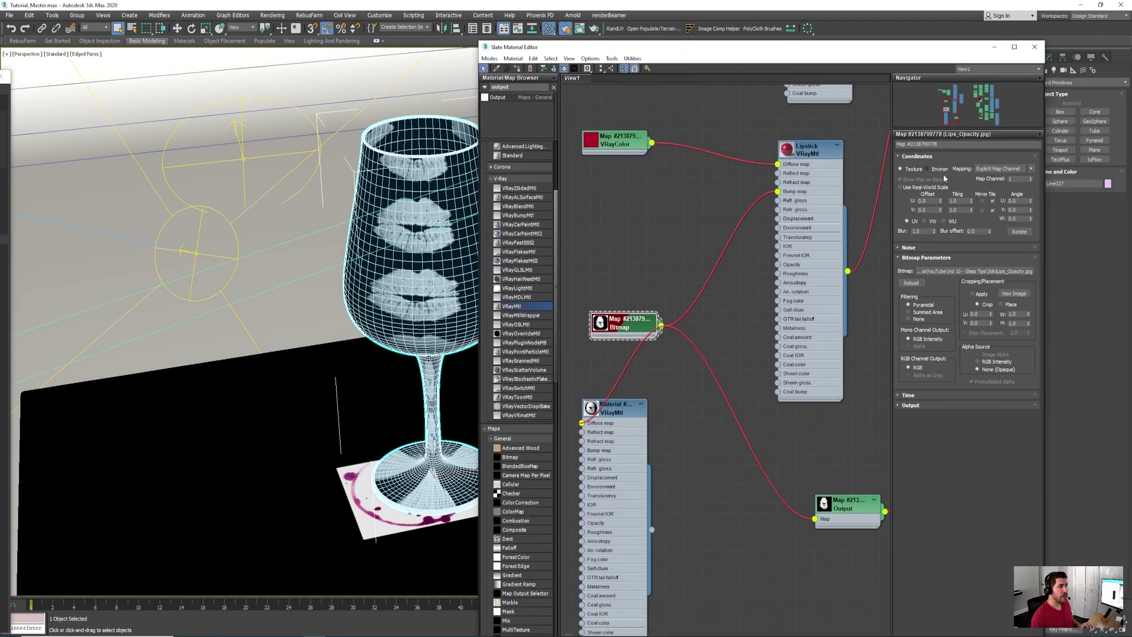
click(993, 201)
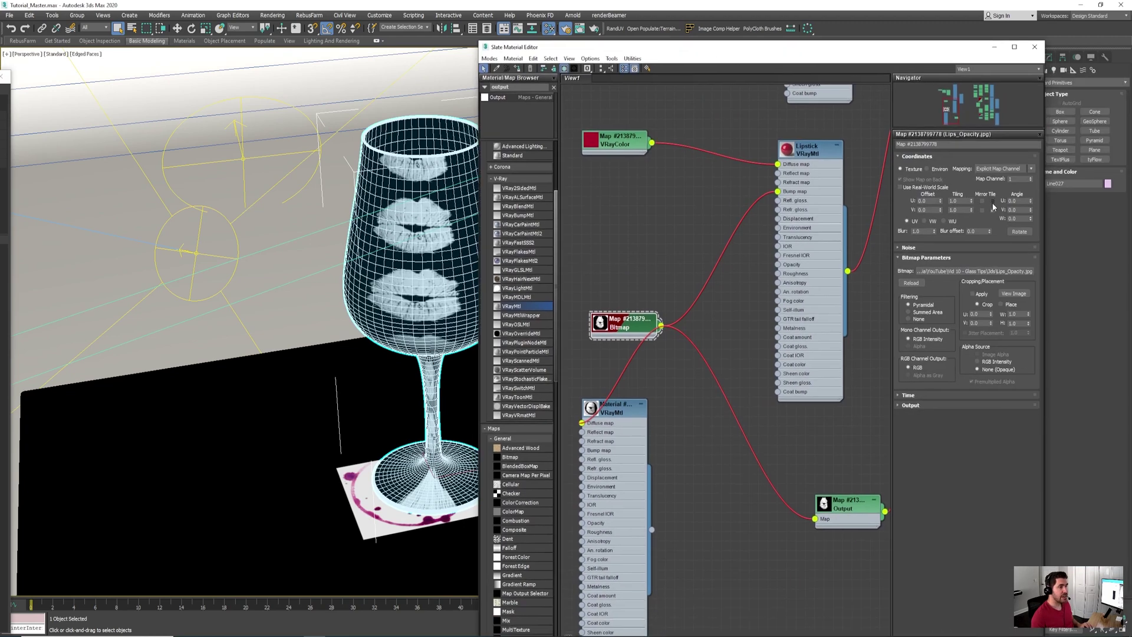
click(993, 210)
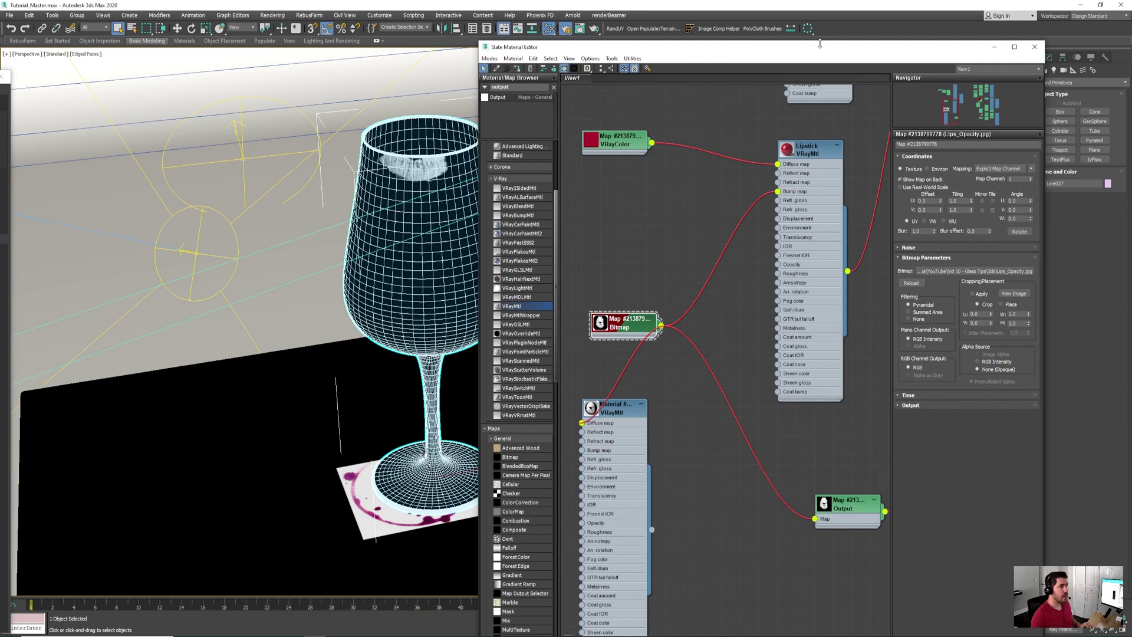
click(1034, 47)
click(1048, 57)
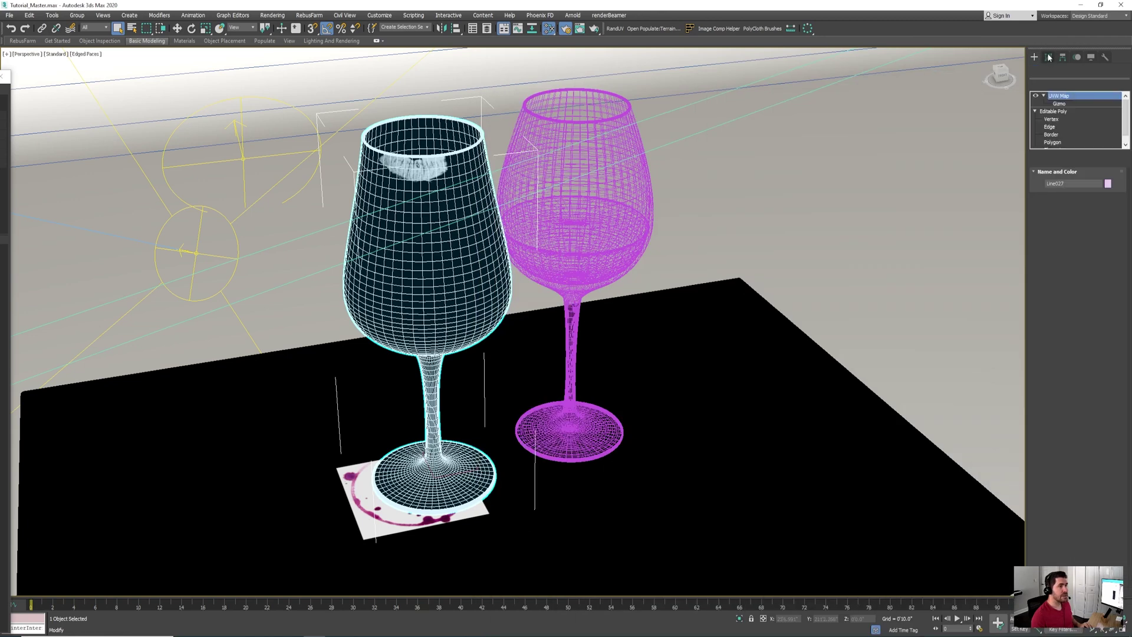
Step: Replace the left glass's existing UVW Map modifier with a fresh UVW Map
right_click(1055, 94)
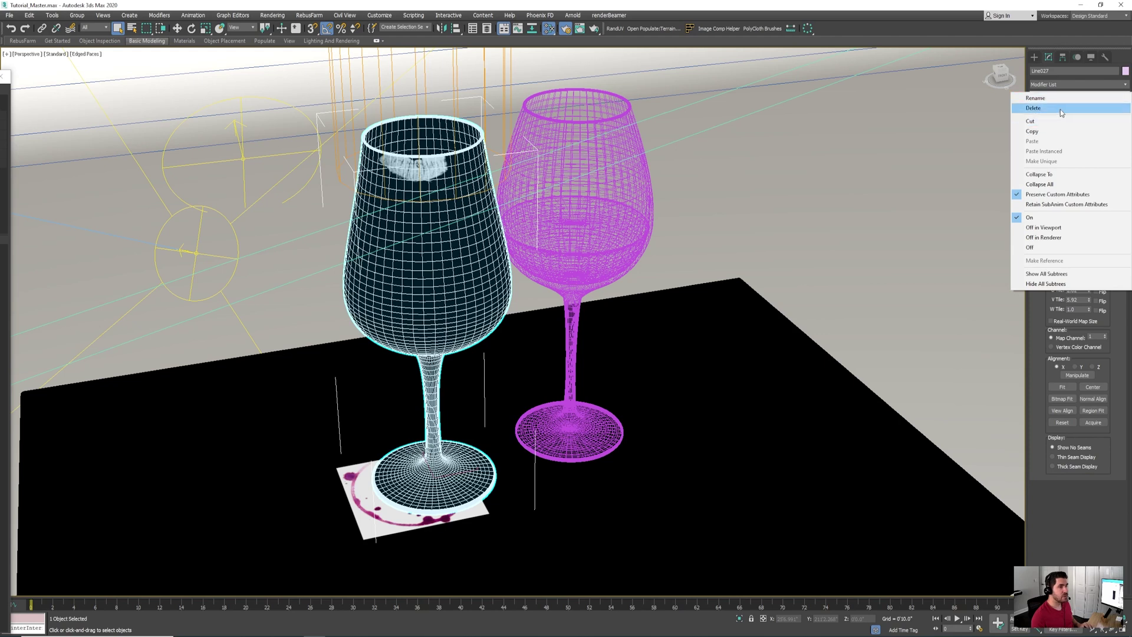
click(1059, 108)
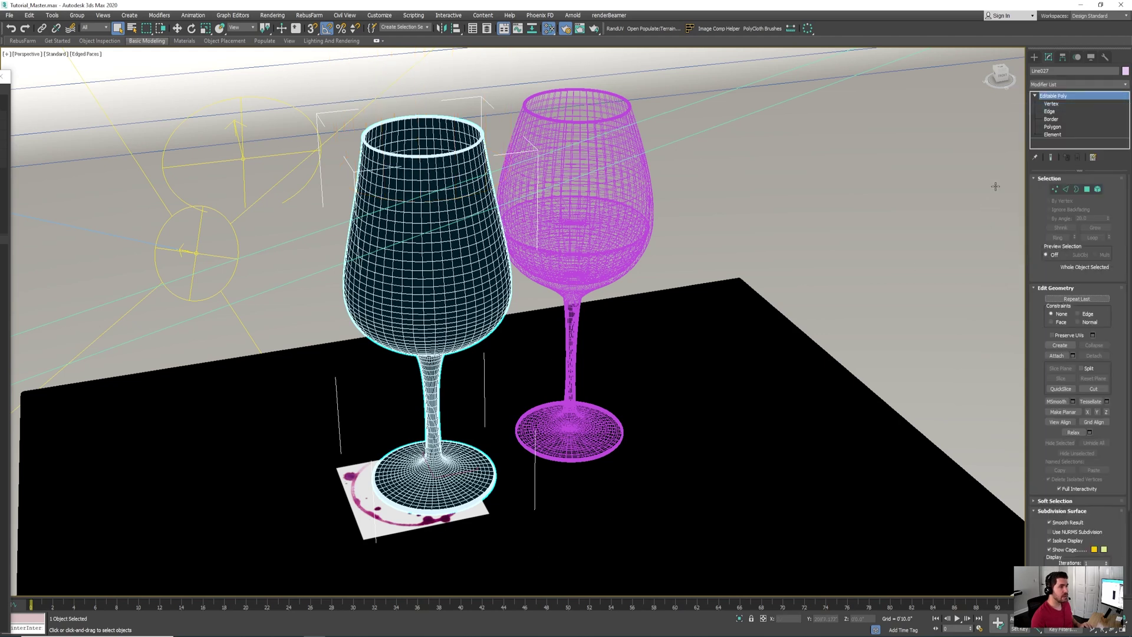
click(1090, 86)
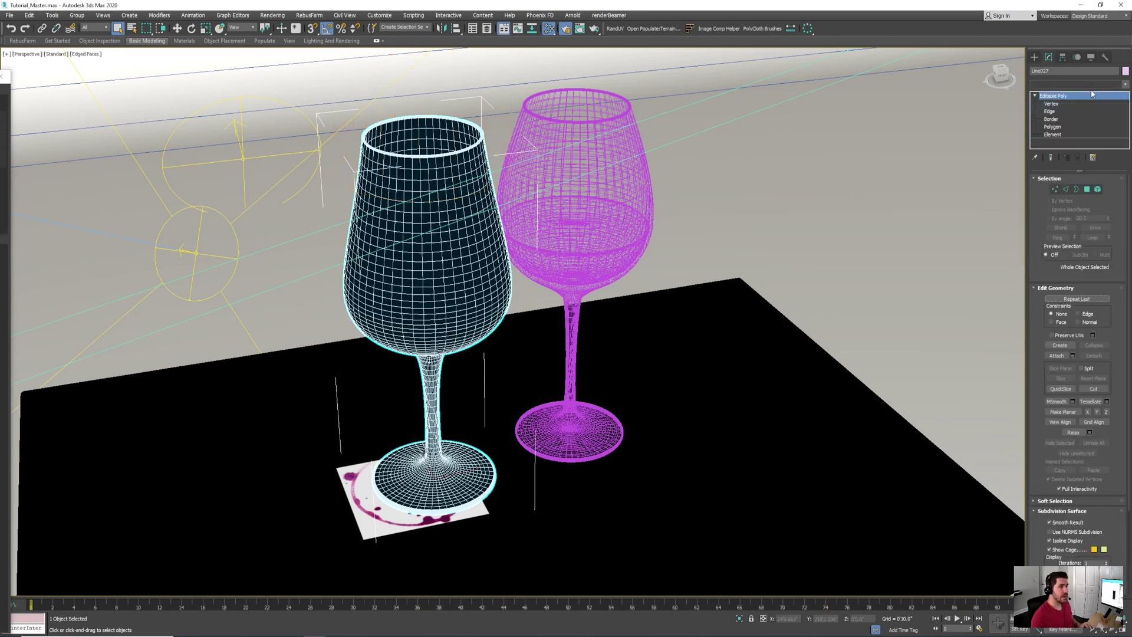
click(1125, 87)
click(1125, 86)
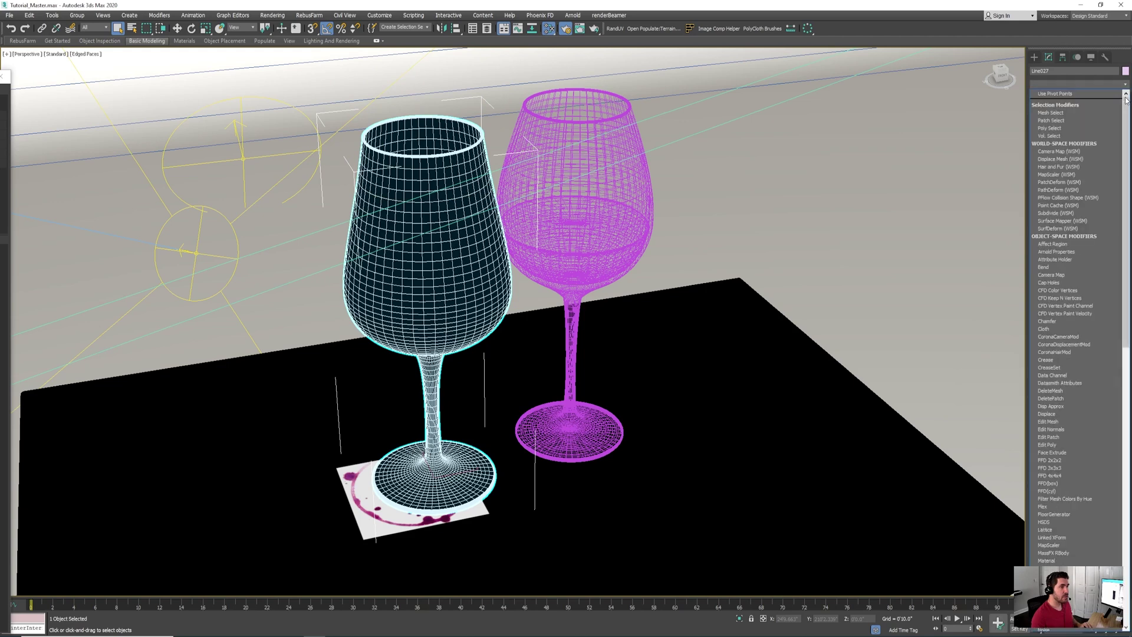
drag(1125, 127, 1121, 405)
click(1070, 541)
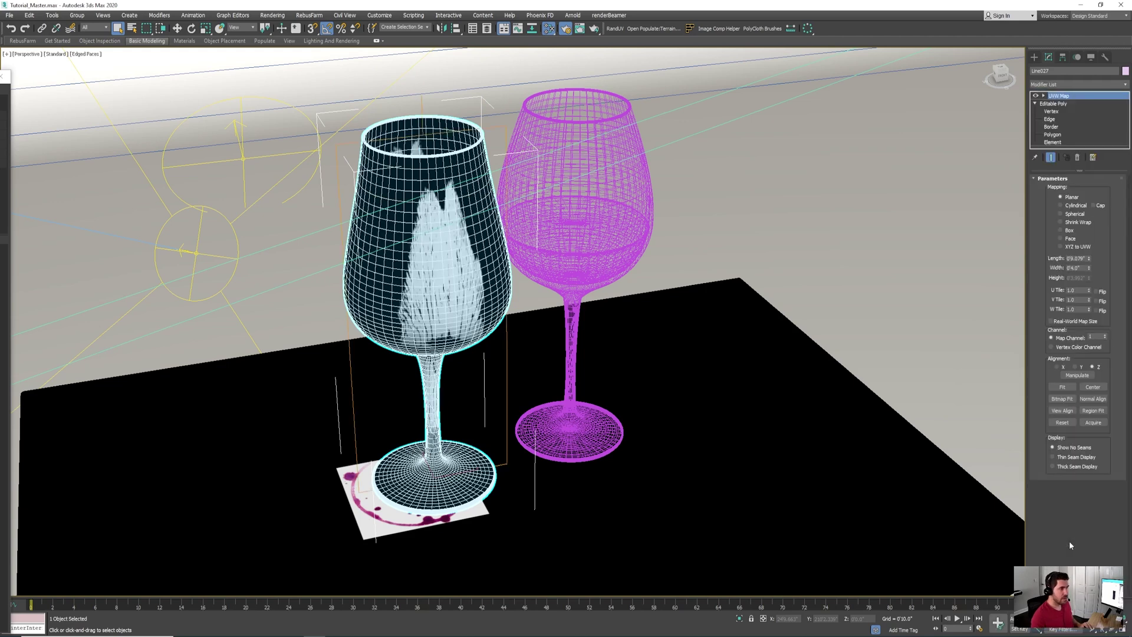
Step: Set the UVW Map to Cylindrical, X alignment, and fit it to the glass
middle_drag(514, 372, 579, 388)
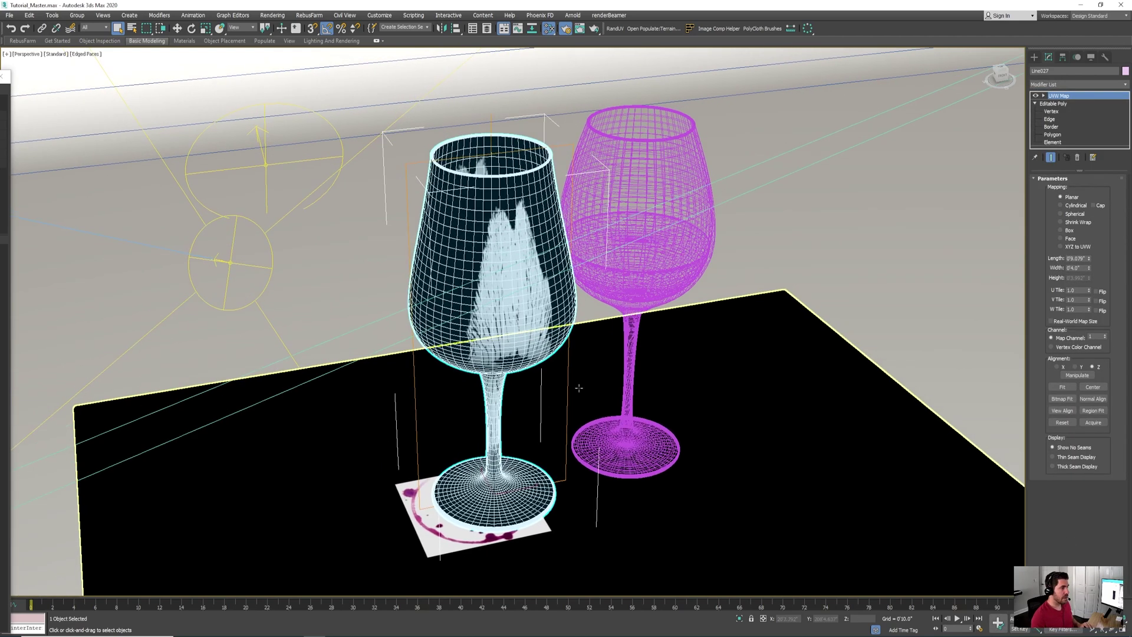
click(1075, 206)
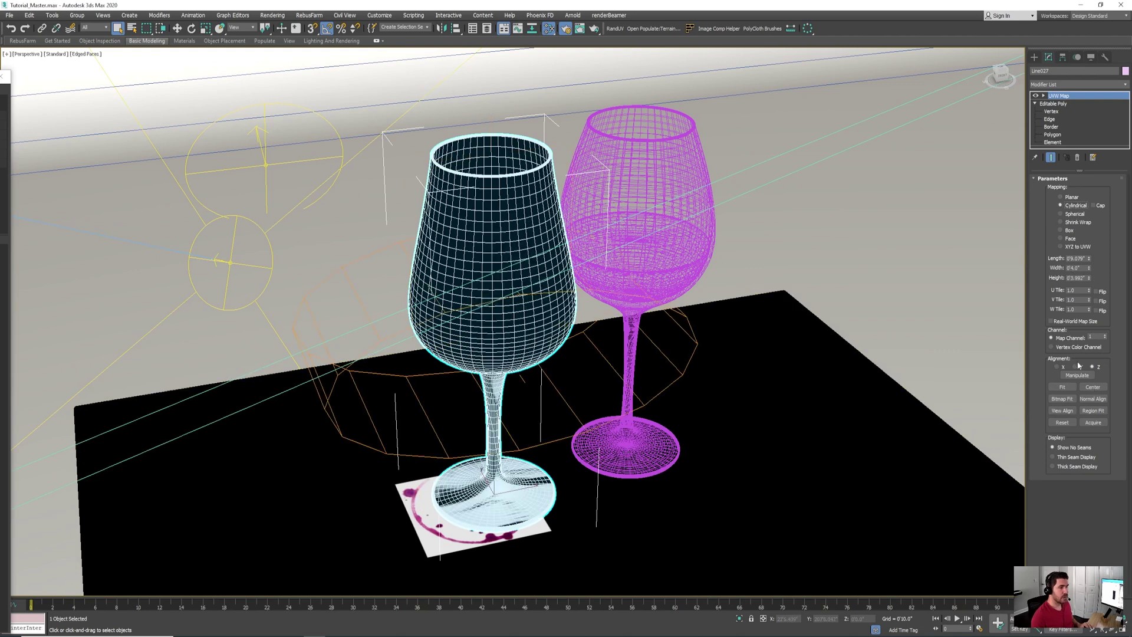
click(1058, 366)
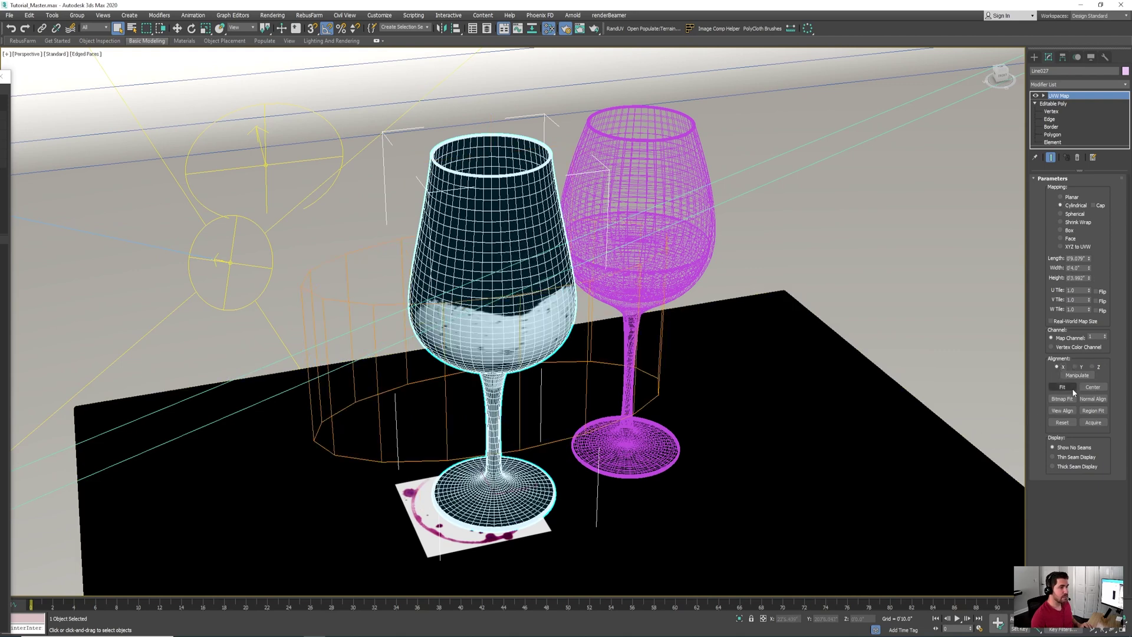
click(1064, 387)
scroll(662, 387, down, 4)
alt+middle_drag(662, 386, 692, 395)
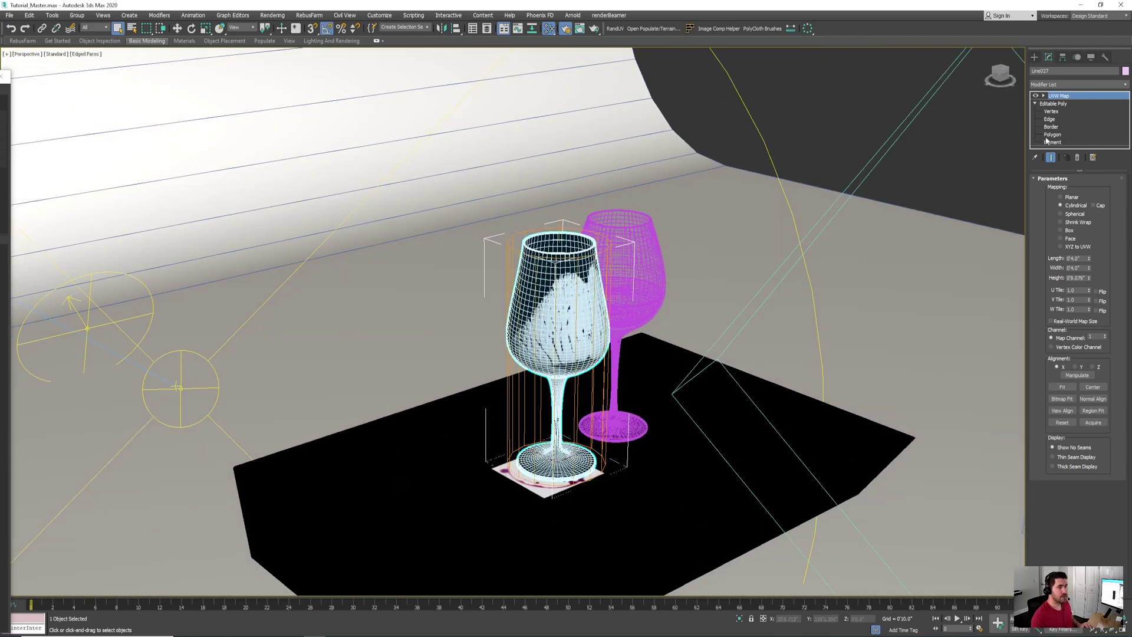
Step: Raise the mapping gizmo up the glass and set tiling to 2.22 U by 3.73 V
click(1043, 96)
click(1059, 103)
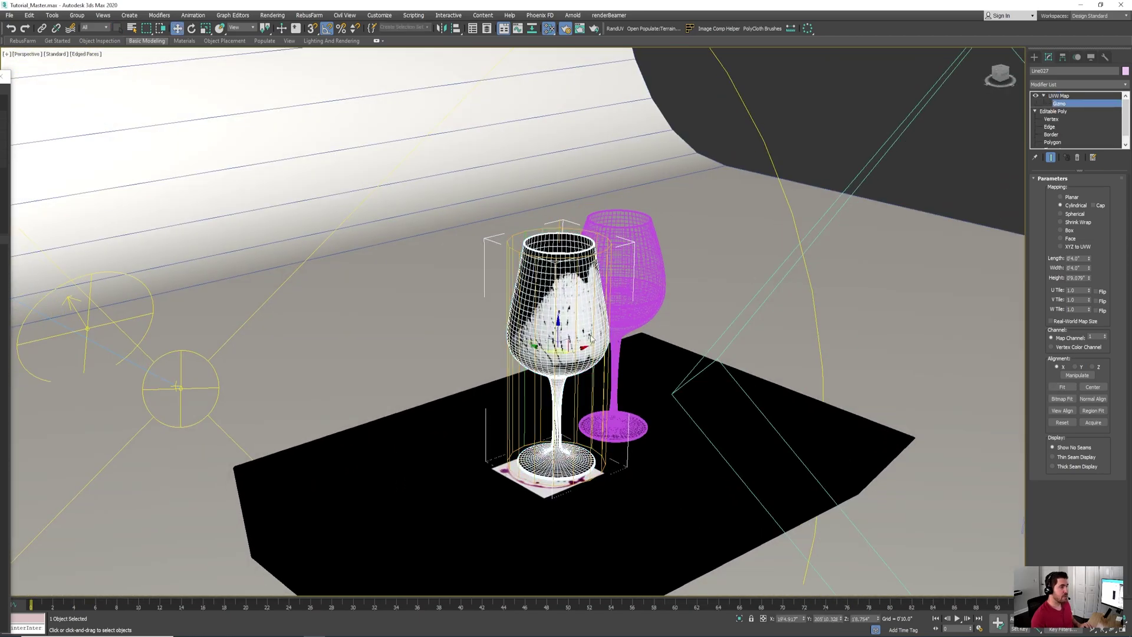
drag(559, 326, 573, 229)
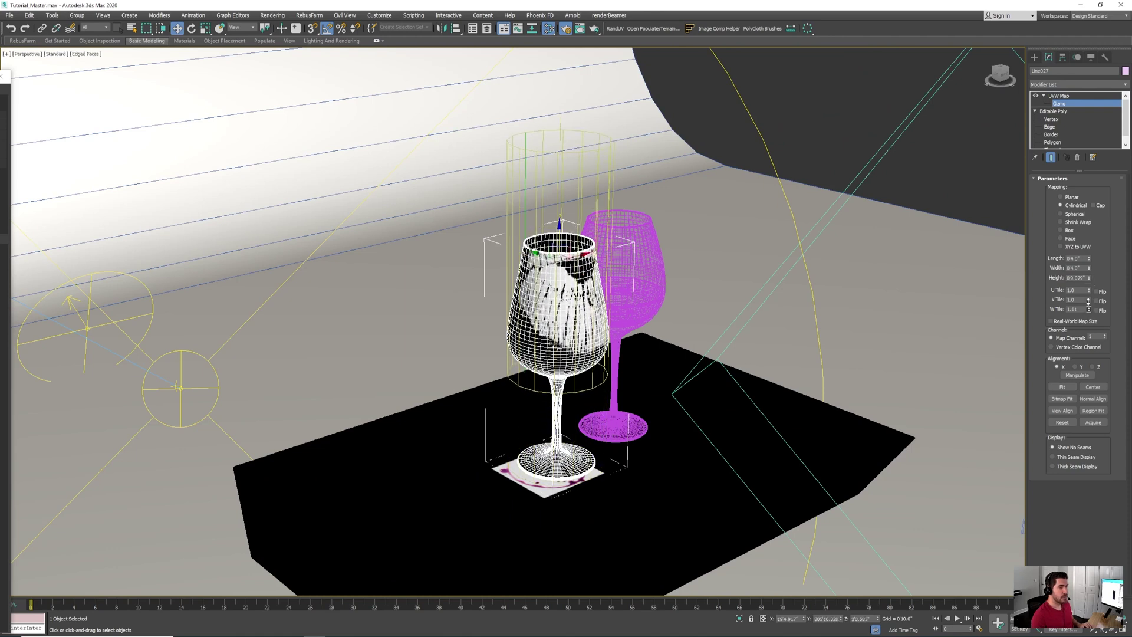
drag(1088, 304, 1098, 240)
drag(1088, 290, 1090, 256)
drag(1090, 301, 1080, 254)
middle_drag(554, 239, 559, 244)
Step: Rotate the mapping gizmo to turn the lip mark around the glass
key(e)
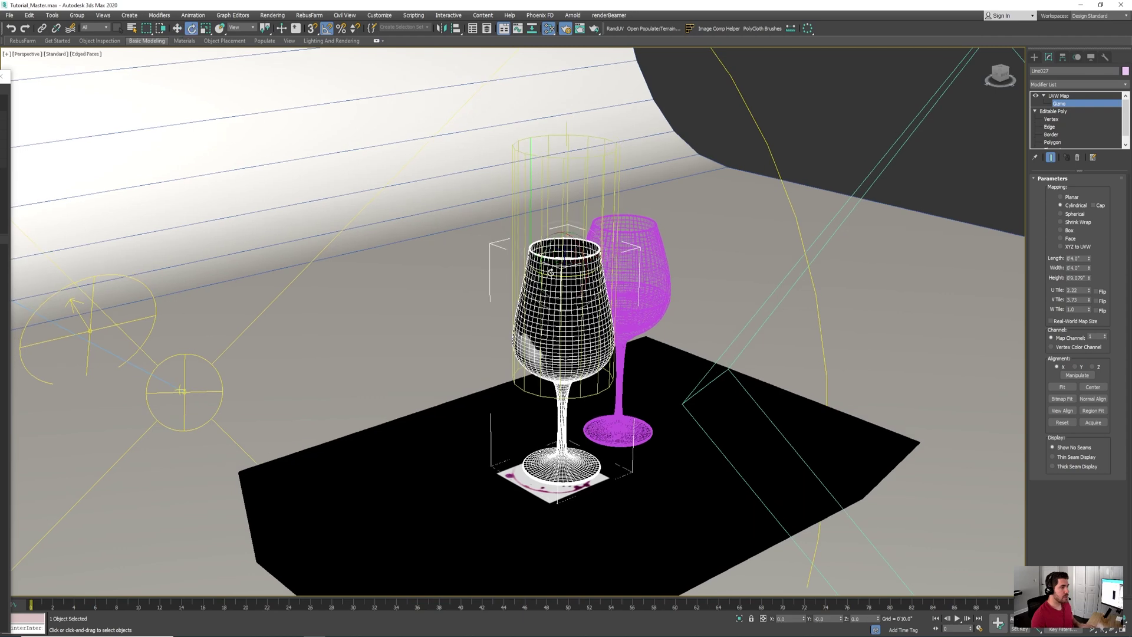
drag(551, 272, 584, 137)
key(w)
scroll(556, 271, up, 5)
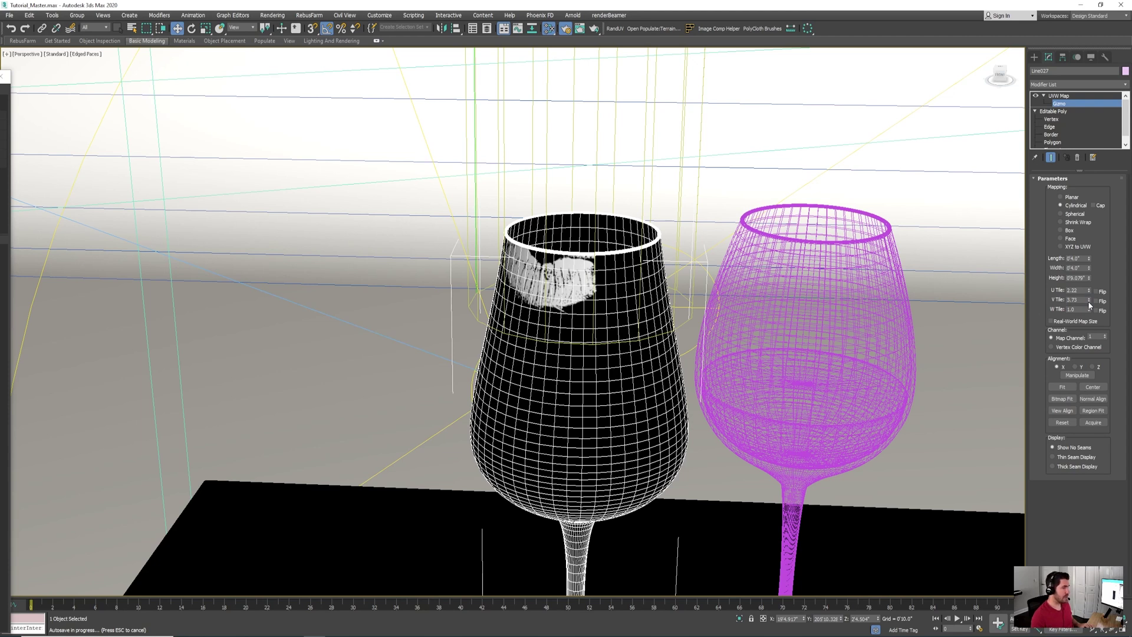
Step: Set V Tile to 6.02 and raise the UVW Map gizmo so the lip print sits under the rim
drag(1089, 300, 1088, 224)
middle_drag(479, 203, 485, 243)
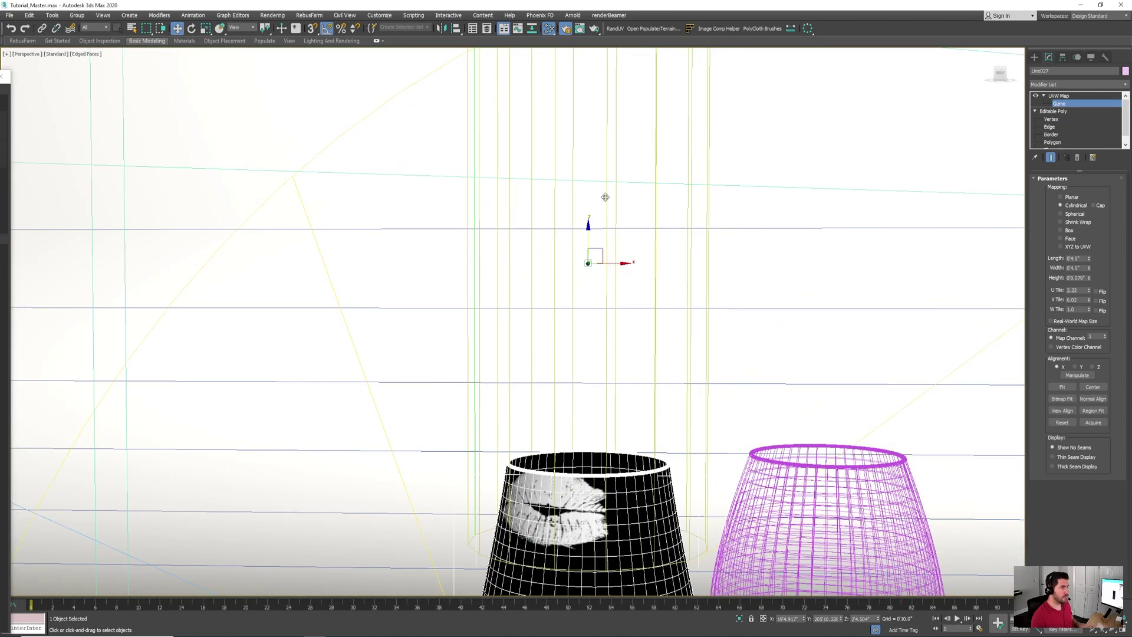
drag(587, 238, 597, 205)
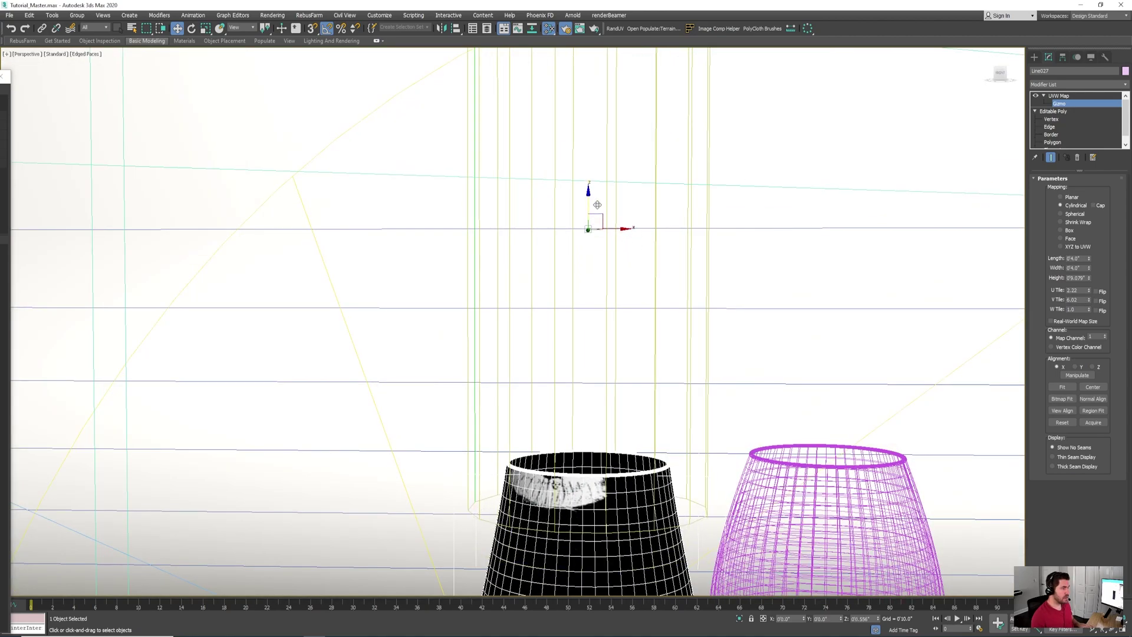
middle_drag(565, 507, 602, 360)
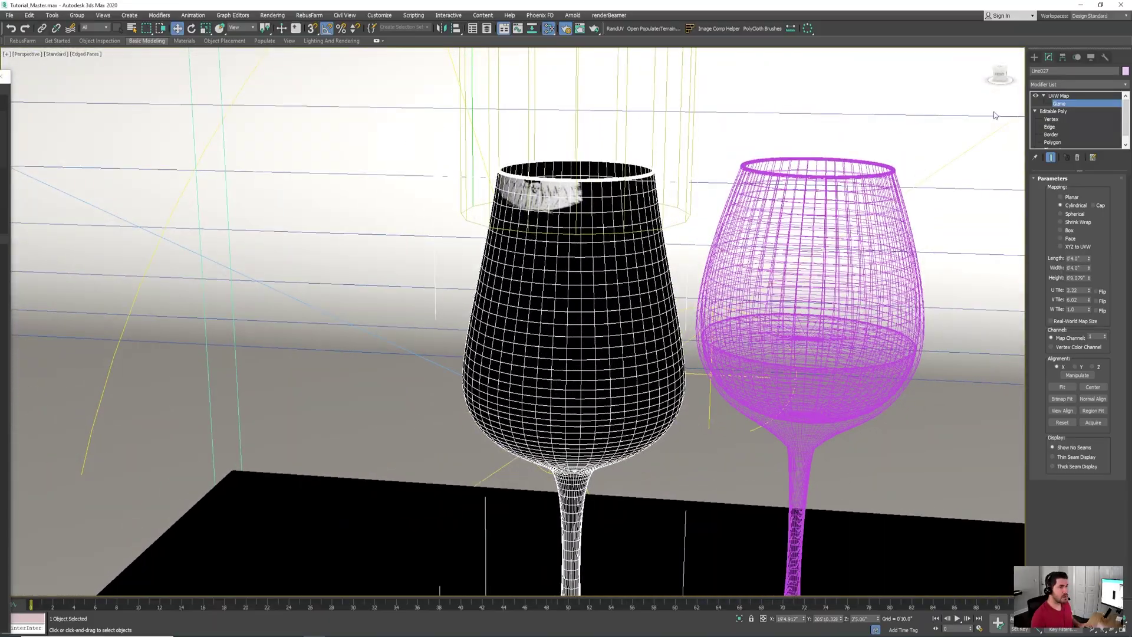
click(1058, 96)
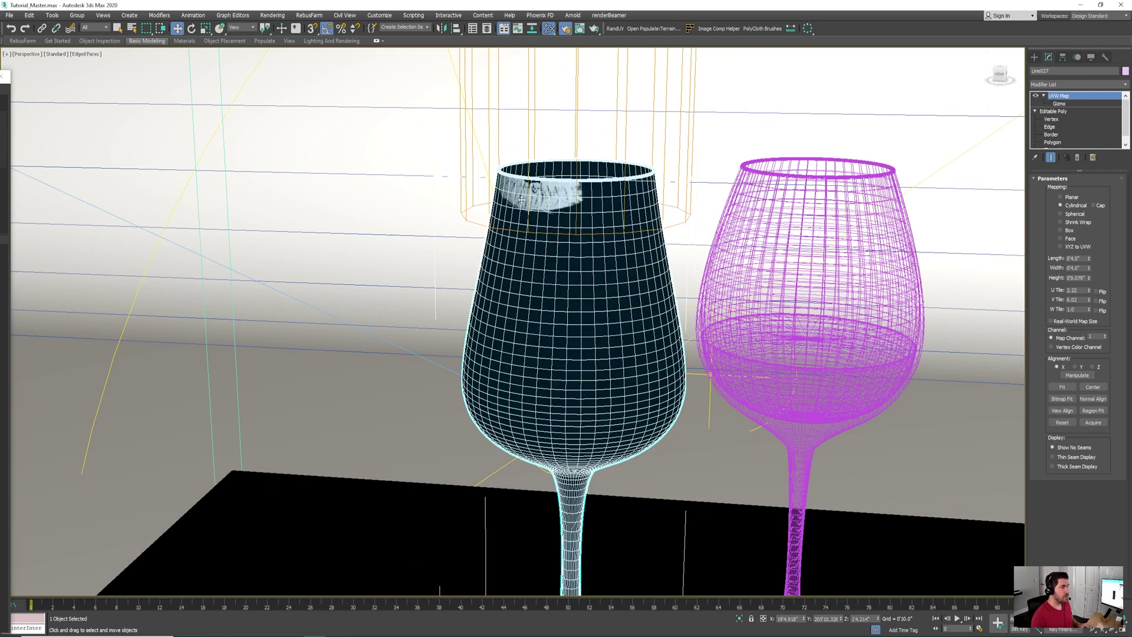
alt+middle_drag(588, 213, 571, 217)
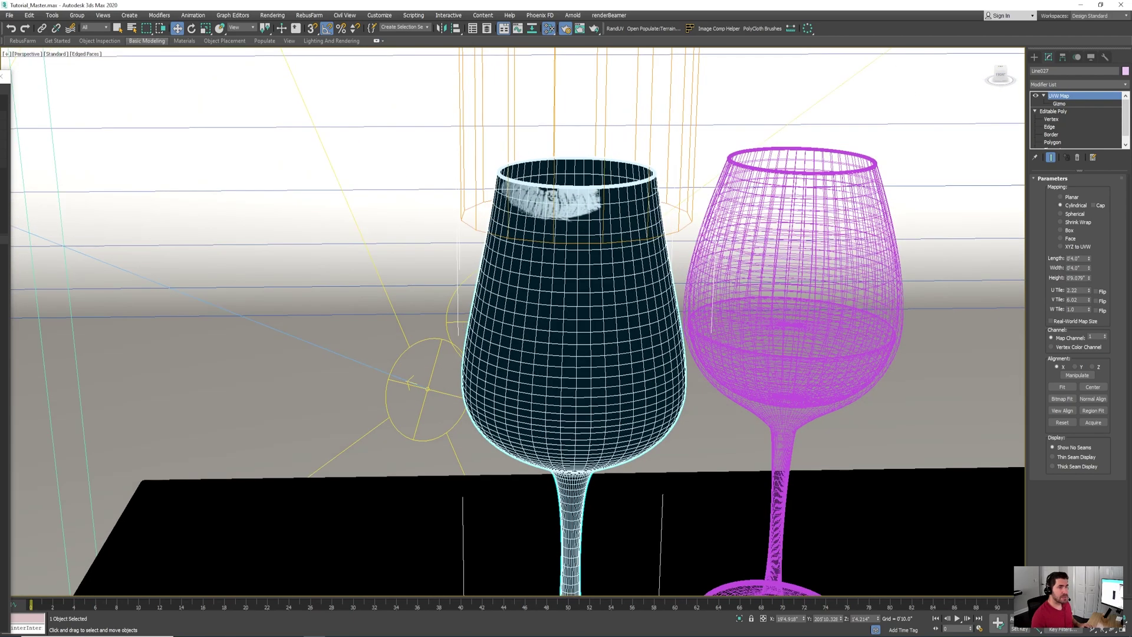
Step: Apply the VRayBlendMtl blend glass material to the left glass
key(m)
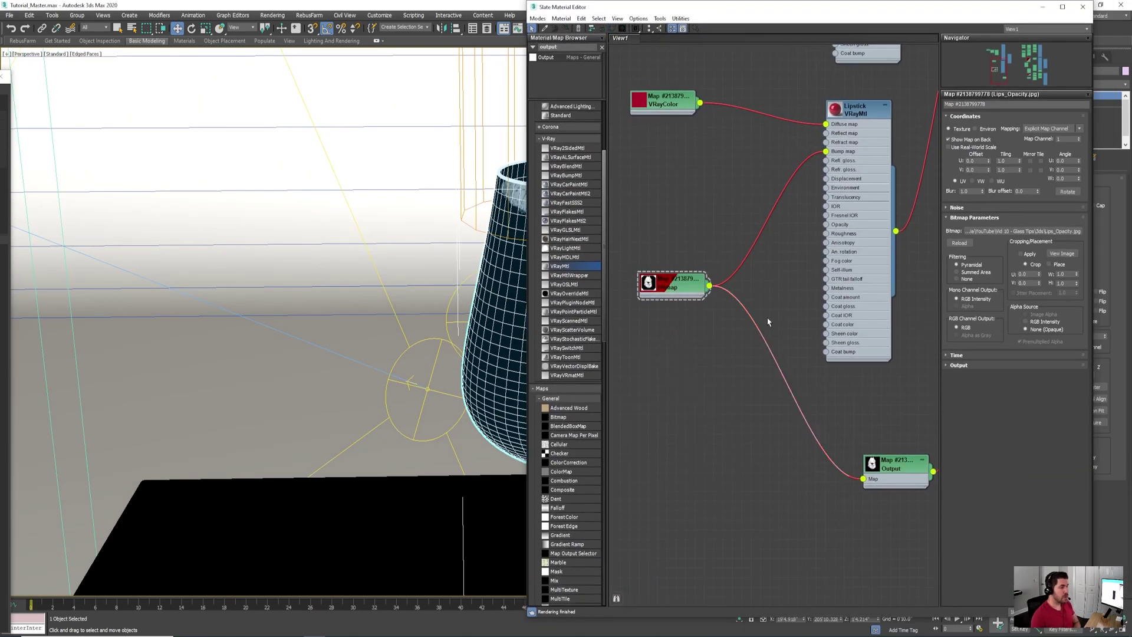
middle_drag(767, 322, 671, 382)
scroll(671, 382, down, 2)
drag(675, 8, 804, 26)
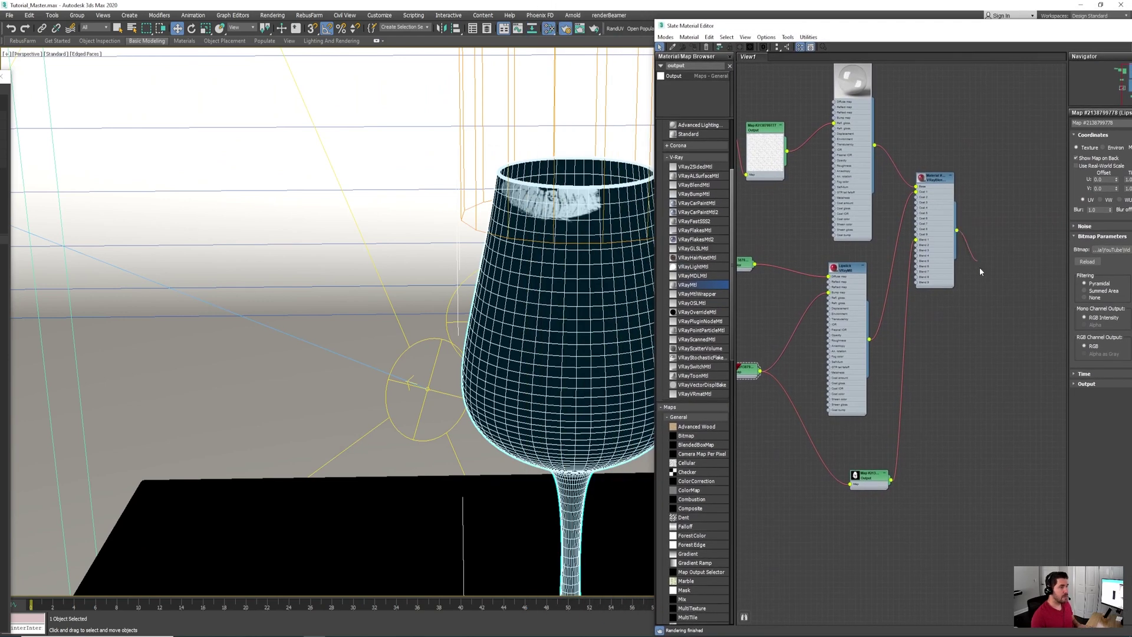
drag(978, 271, 613, 334)
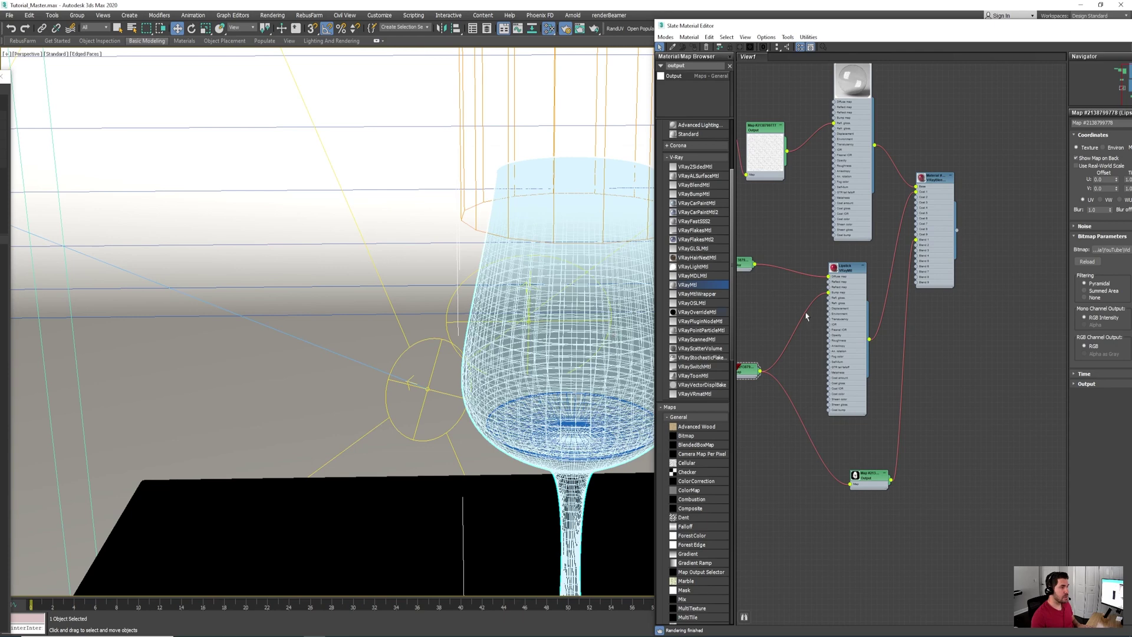
Step: Move the V-Ray Frame Buffer window over the viewport to view the render
middle_drag(805, 316, 837, 359)
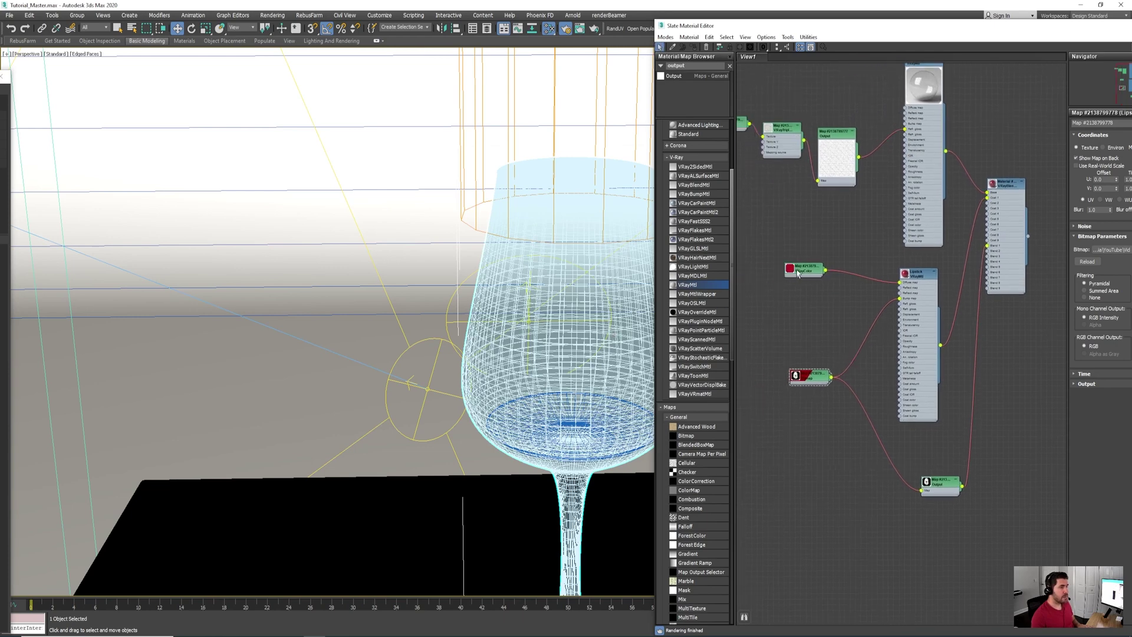
scroll(873, 284, up, 4)
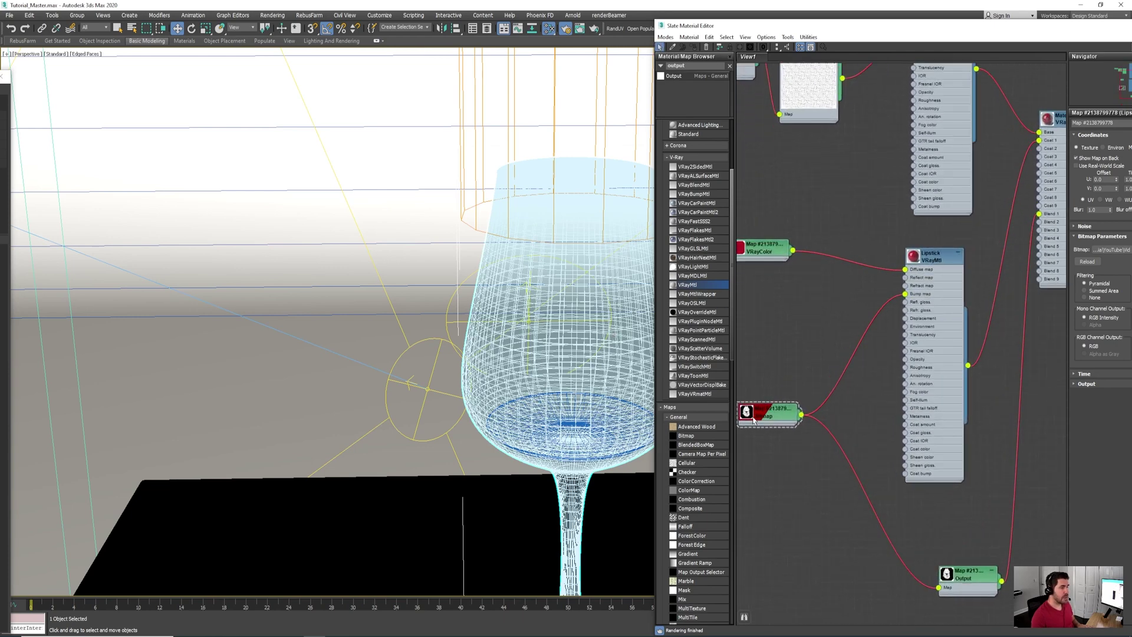
scroll(840, 484, down, 2)
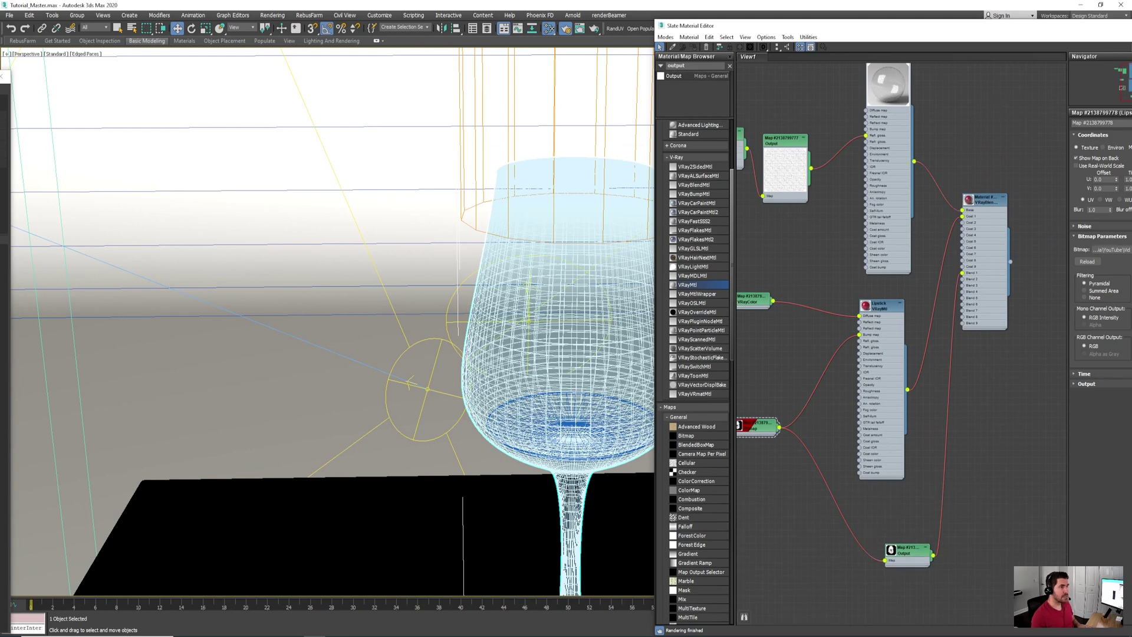
drag(0, 77, 398, 35)
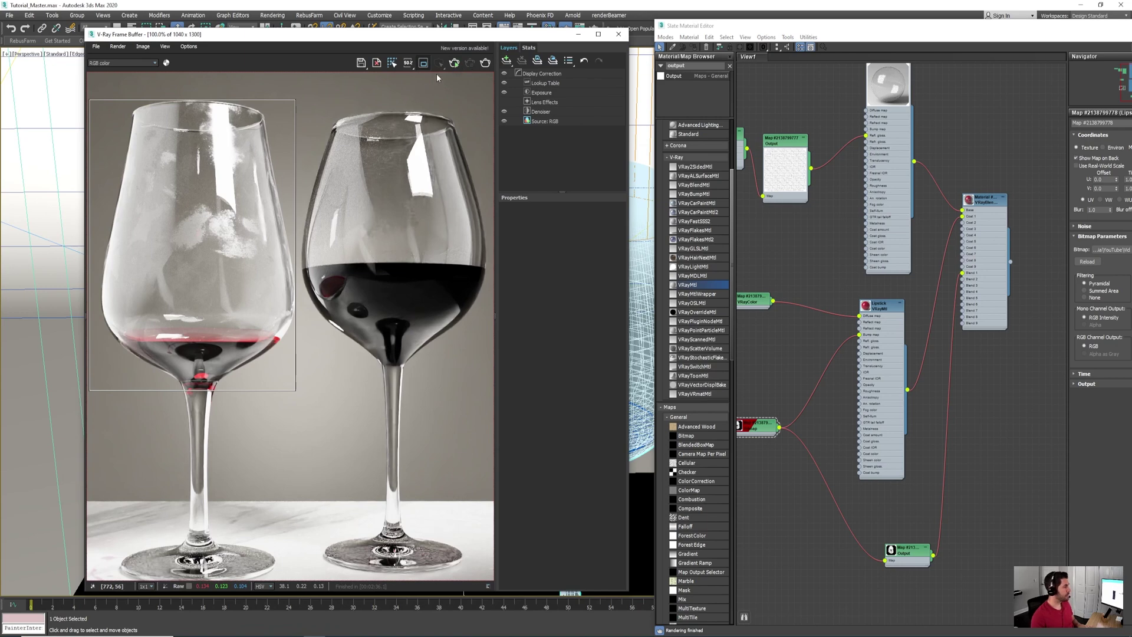
Step: Start an interactive render and show the VRayBlendMtl's coat settings
click(453, 64)
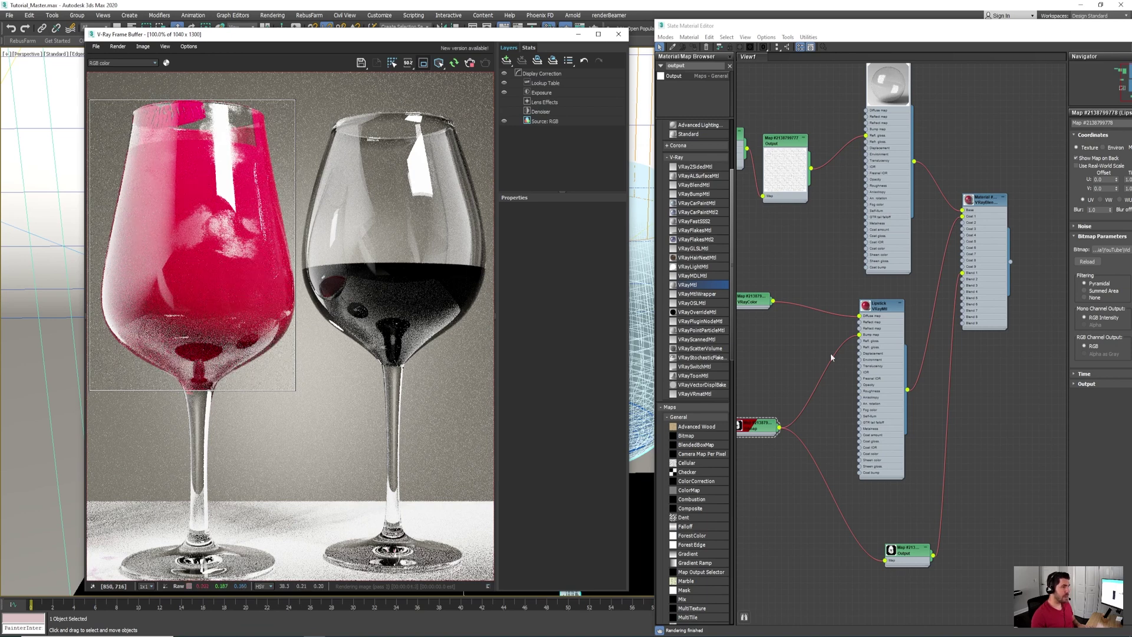
scroll(999, 319, up, 3)
click(891, 265)
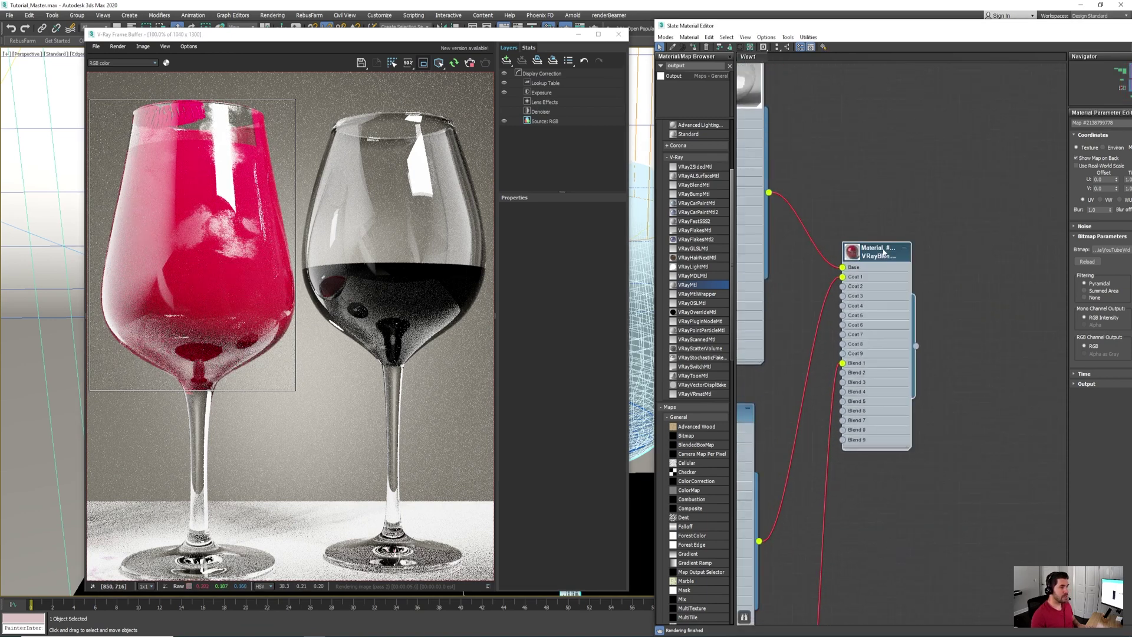
drag(917, 34, 821, 30)
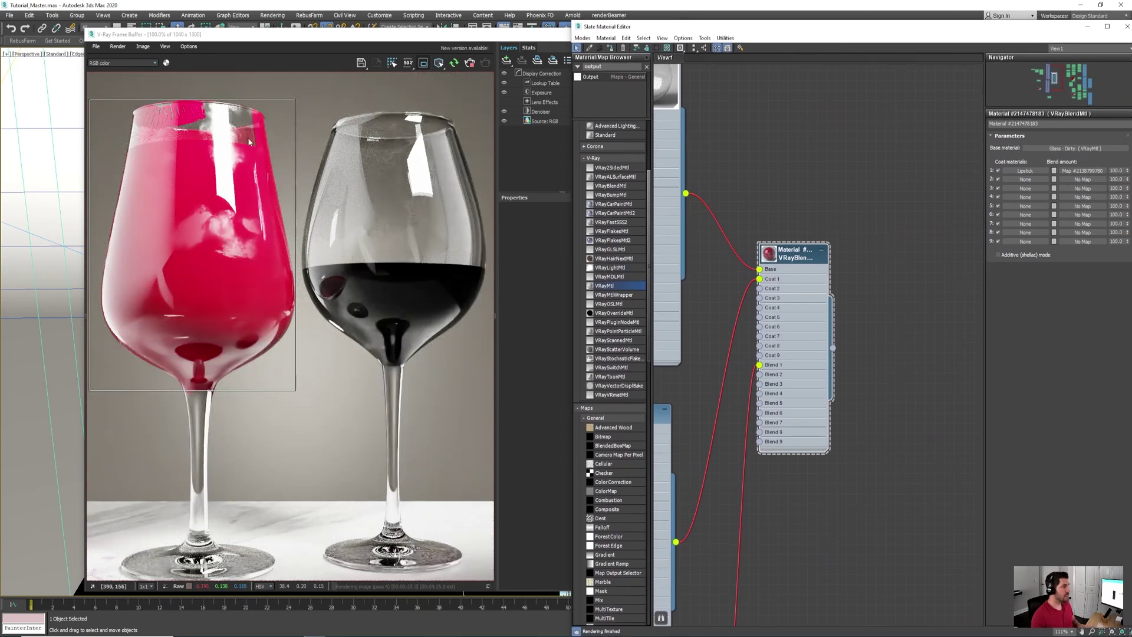
middle_drag(886, 270, 834, 289)
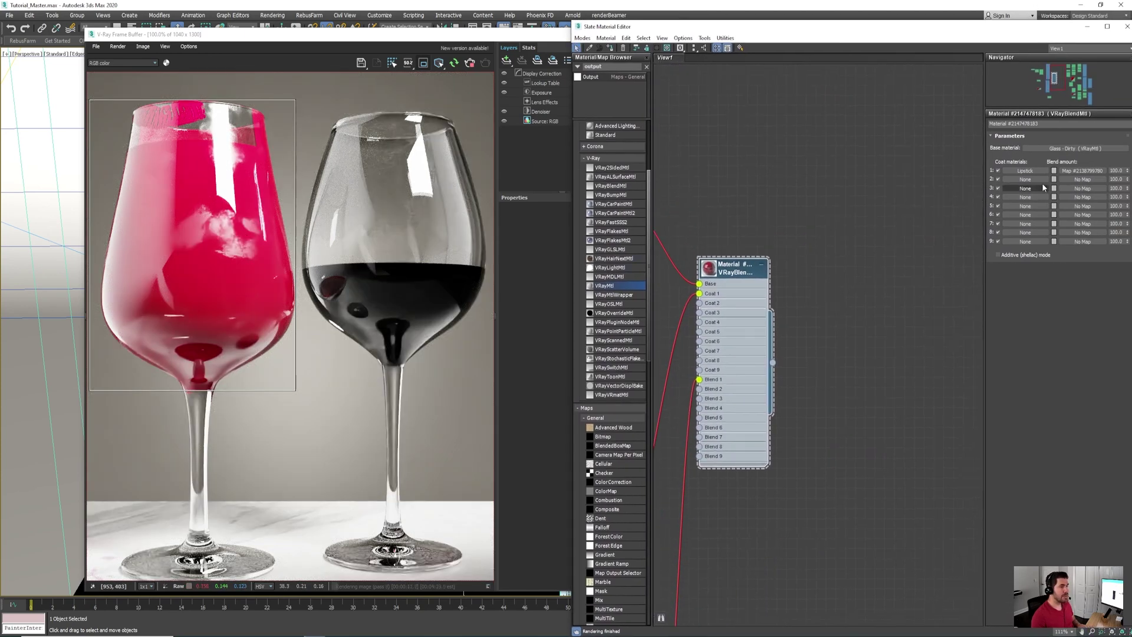
Step: Set Coat 1's blend amount colour to black so lipstick marks only the rim
click(1053, 171)
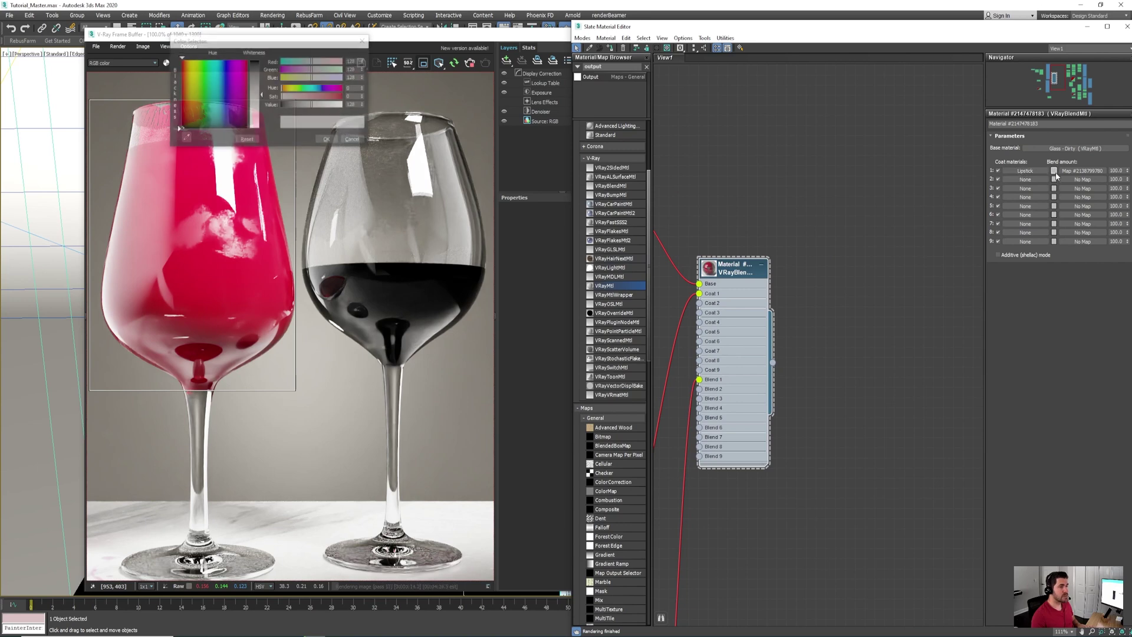
drag(263, 96, 263, 59)
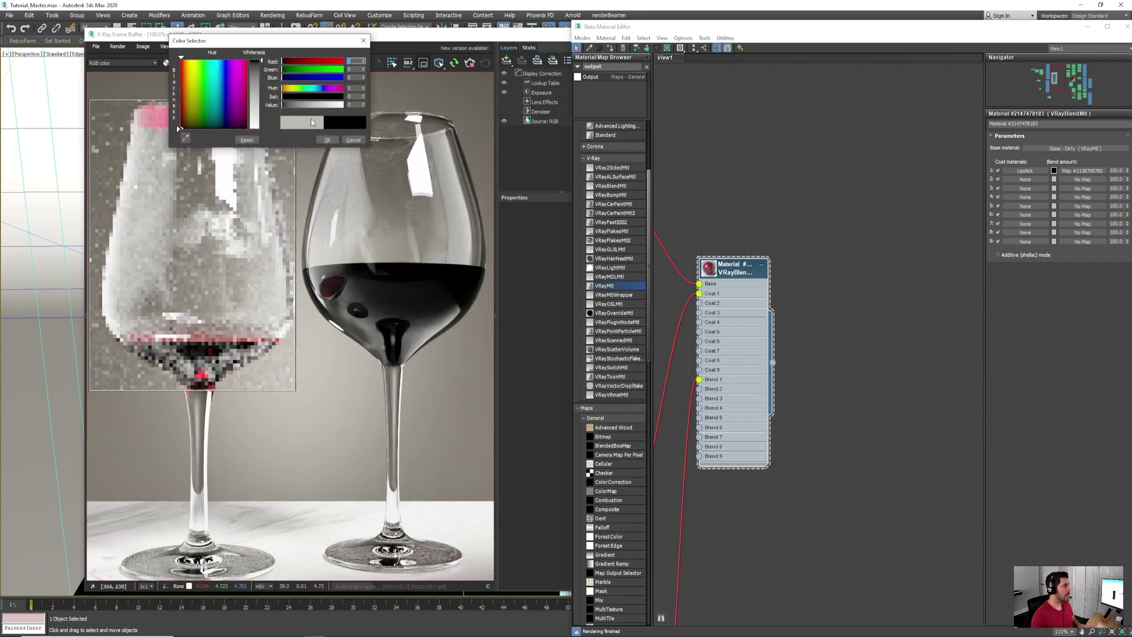
click(327, 140)
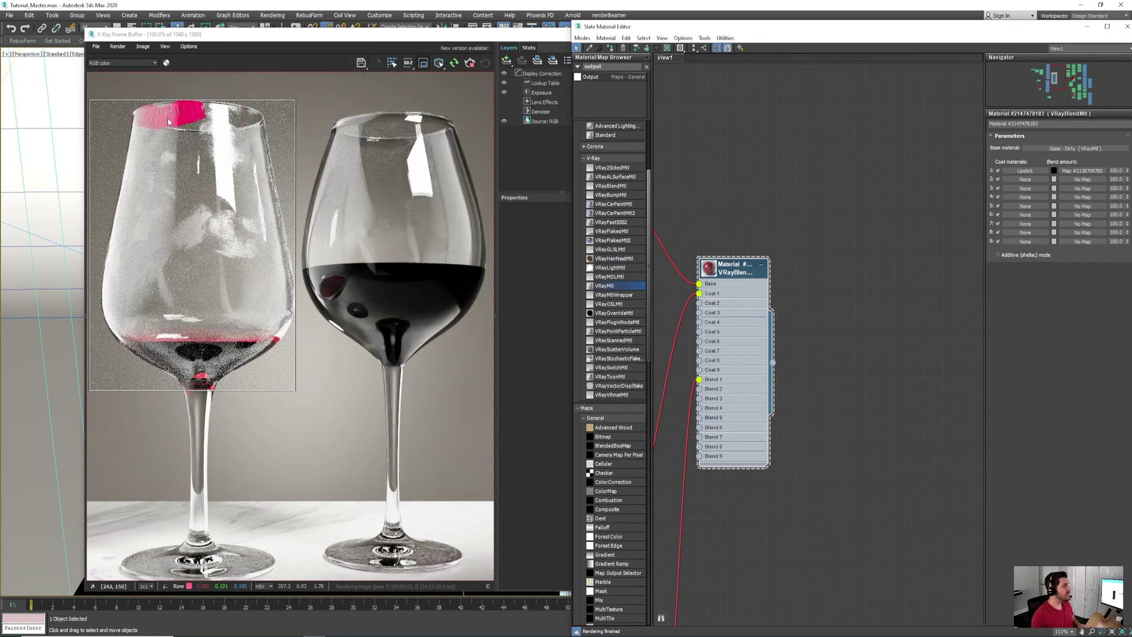
middle_drag(806, 277, 997, 328)
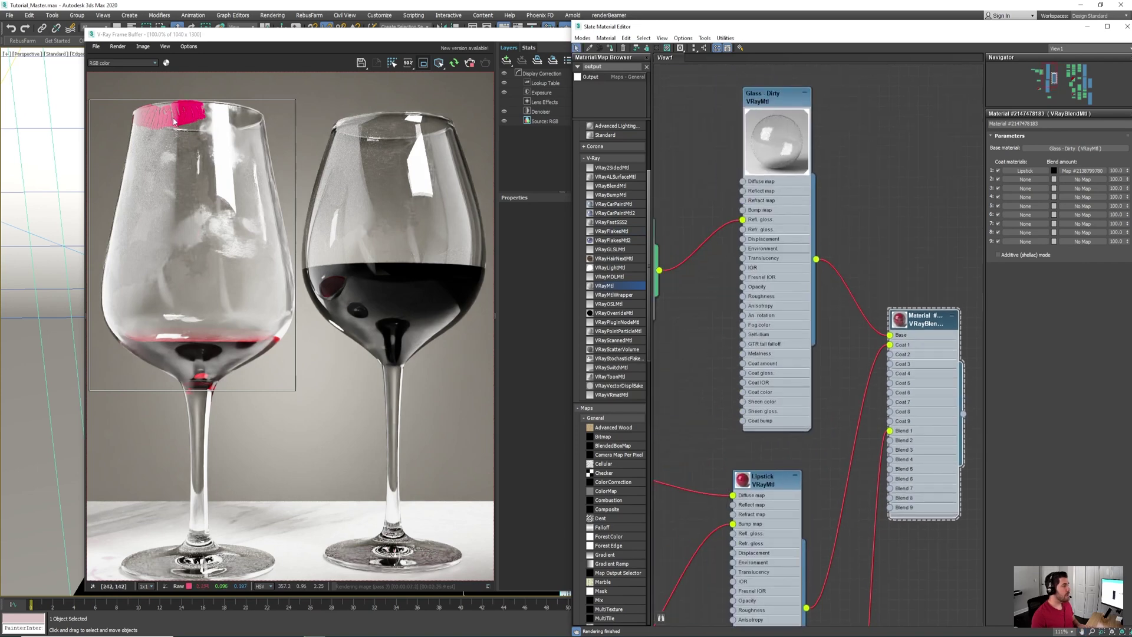
Step: Change the Lipstick VRayColor map from pink to a bright crimson red
middle_drag(810, 453, 990, 390)
click(743, 407)
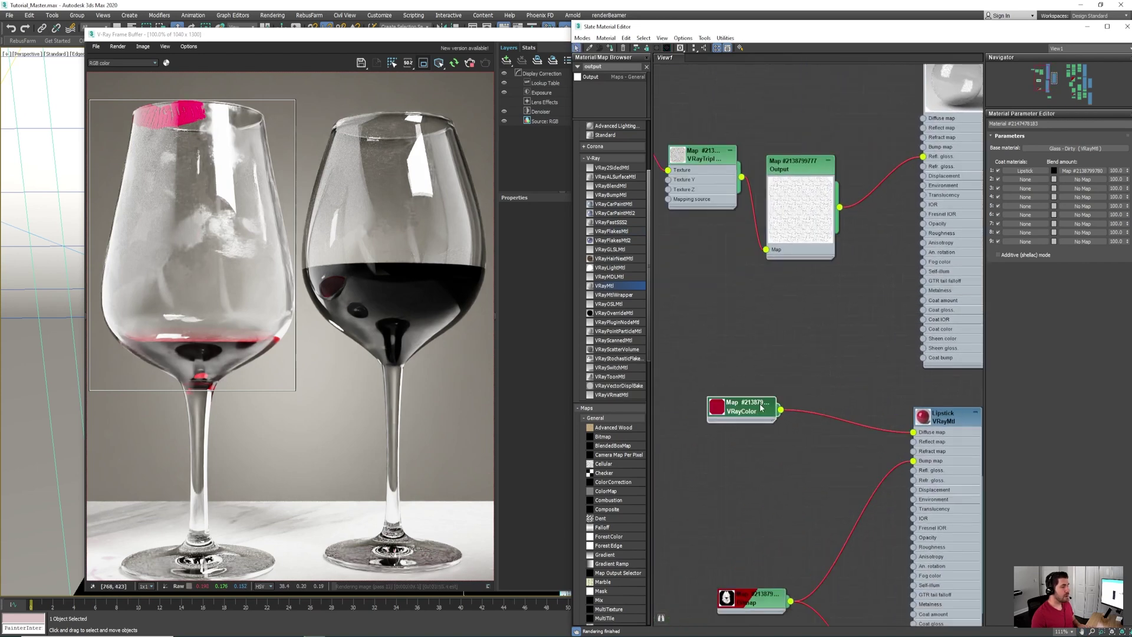
click(1112, 209)
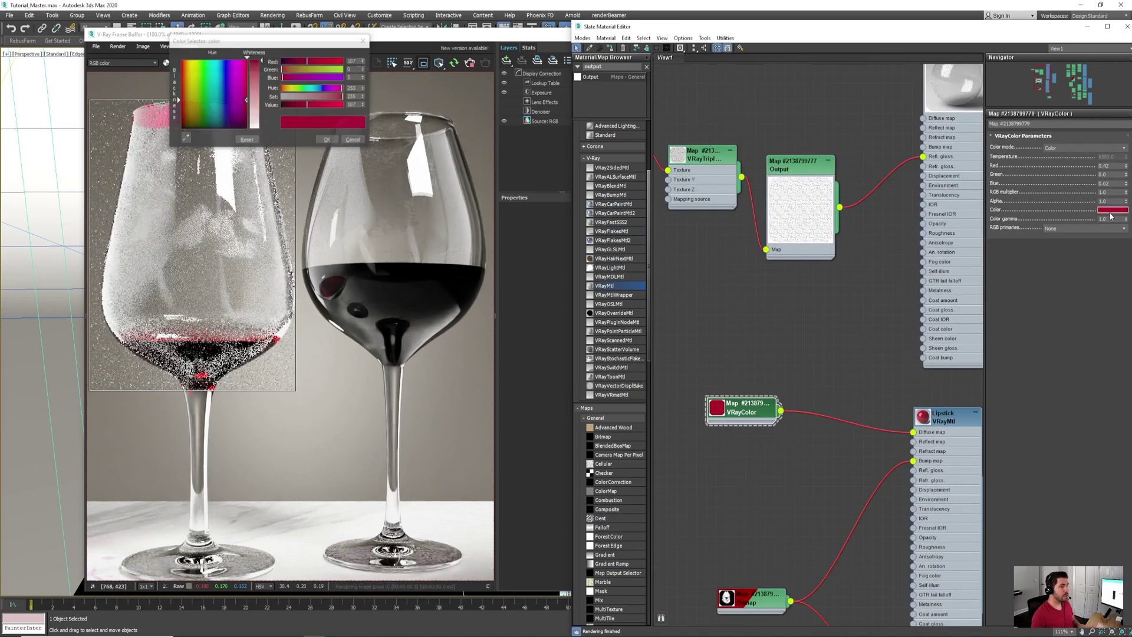
drag(260, 40, 556, 66)
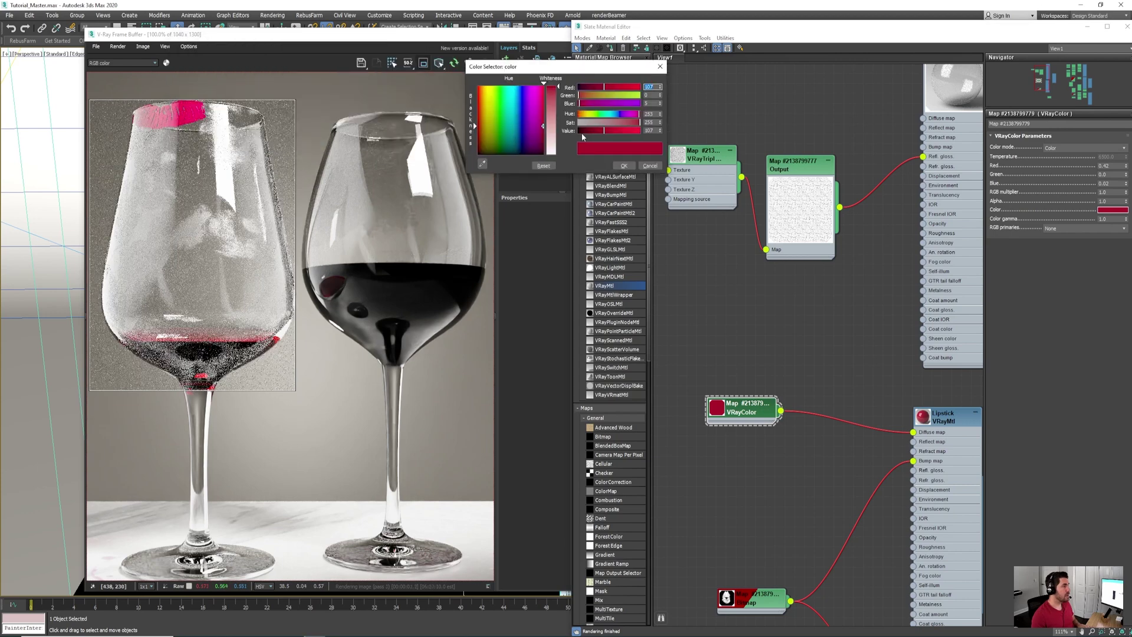
click(534, 99)
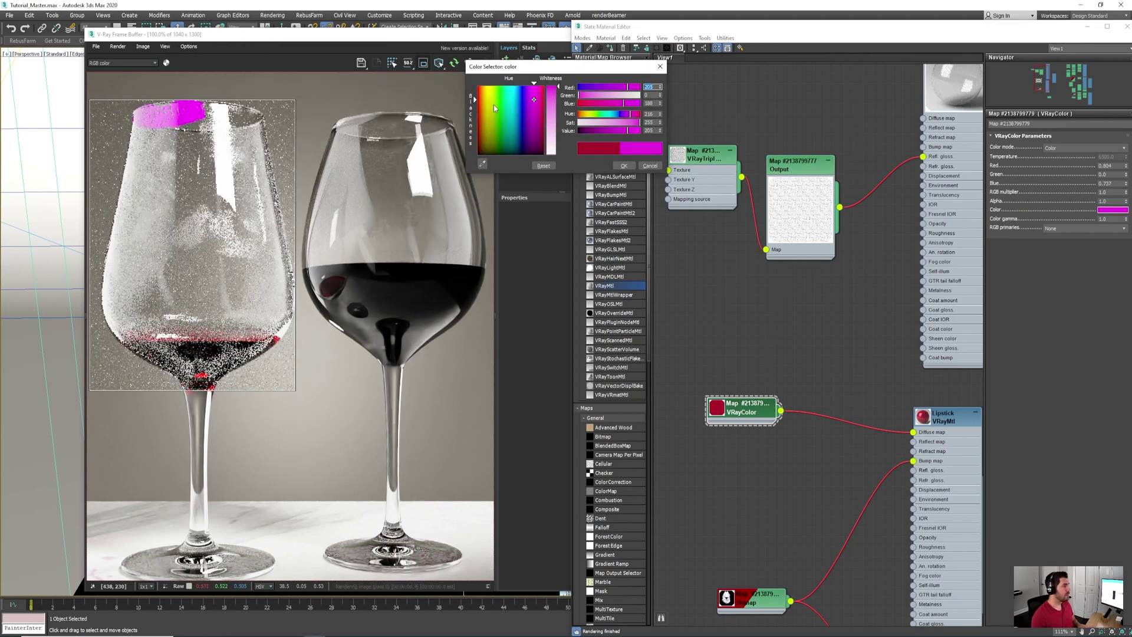
click(494, 104)
click(543, 126)
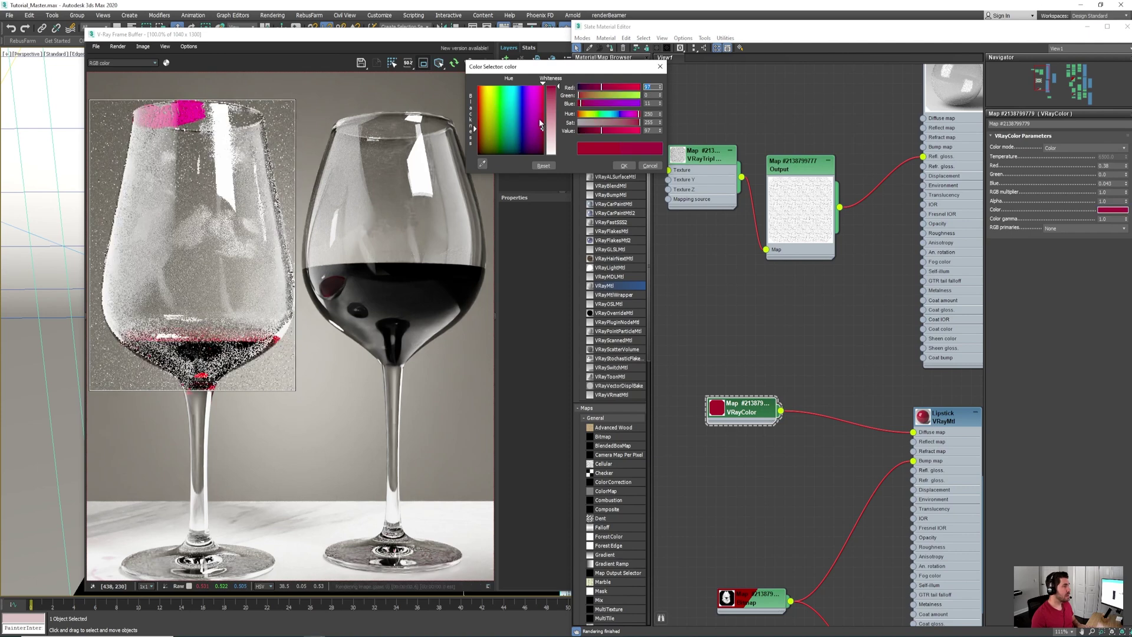
click(478, 98)
drag(479, 99, 478, 131)
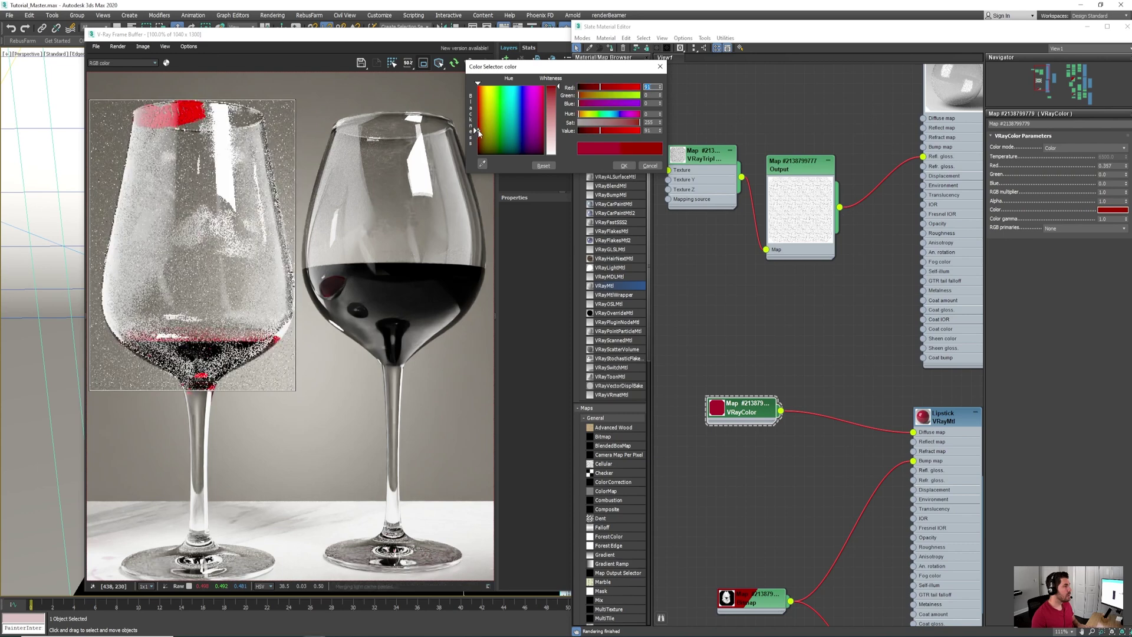
click(624, 166)
middle_drag(797, 483, 732, 336)
middle_drag(886, 511, 792, 457)
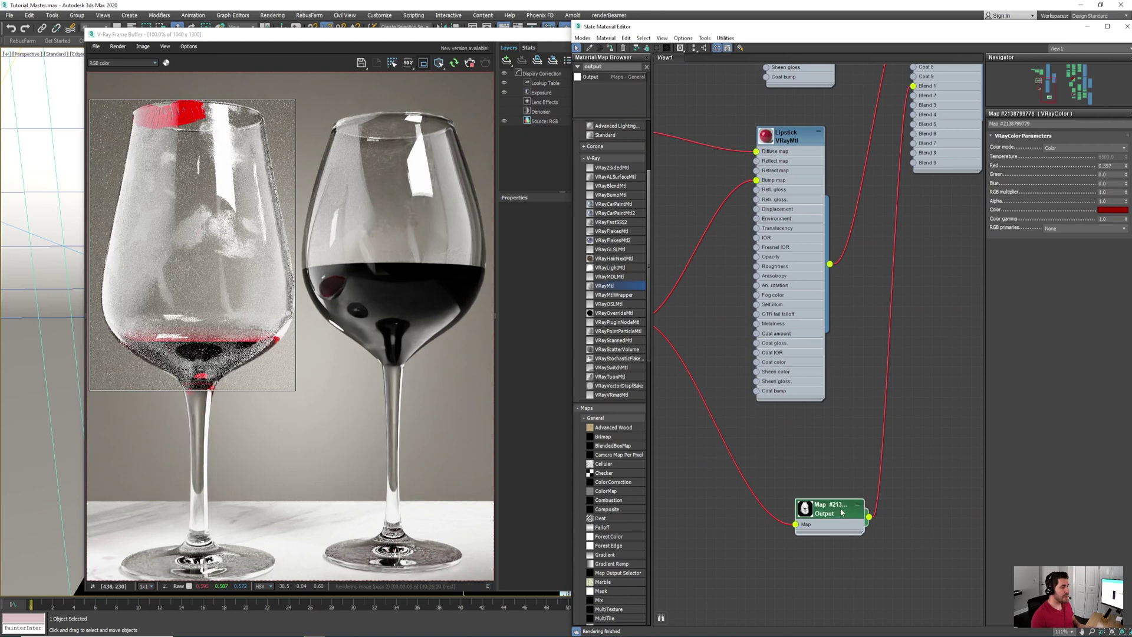
Step: Enable the lip mask Output's colour map, lower its curve endpoint to about 0.145, and minimize the editor
double_click(842, 512)
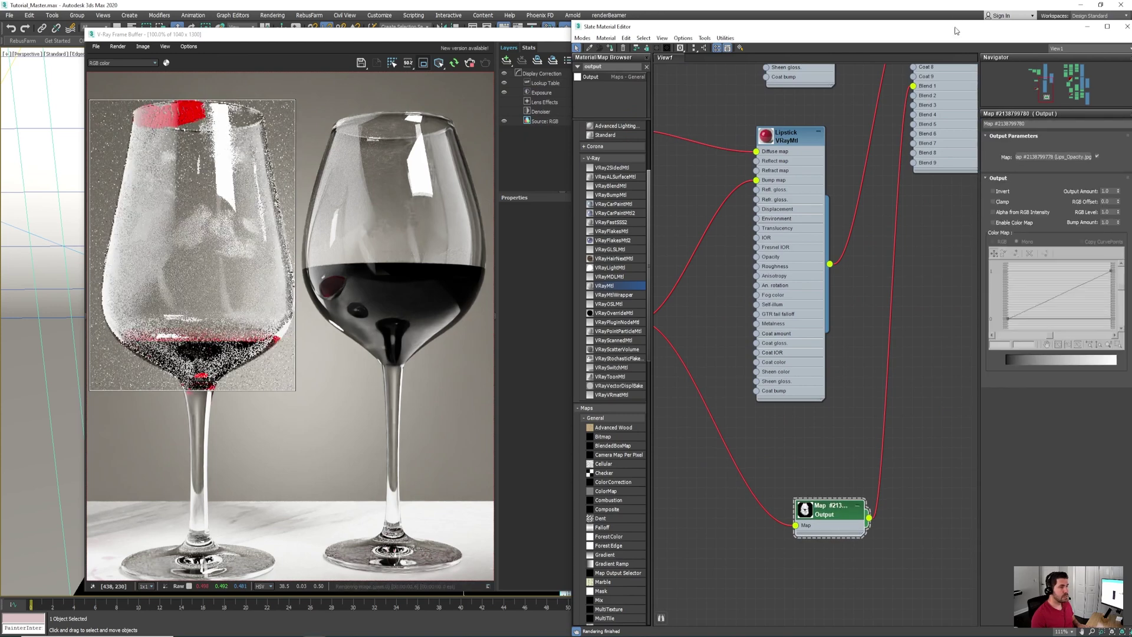
drag(956, 30, 896, 29)
click(957, 221)
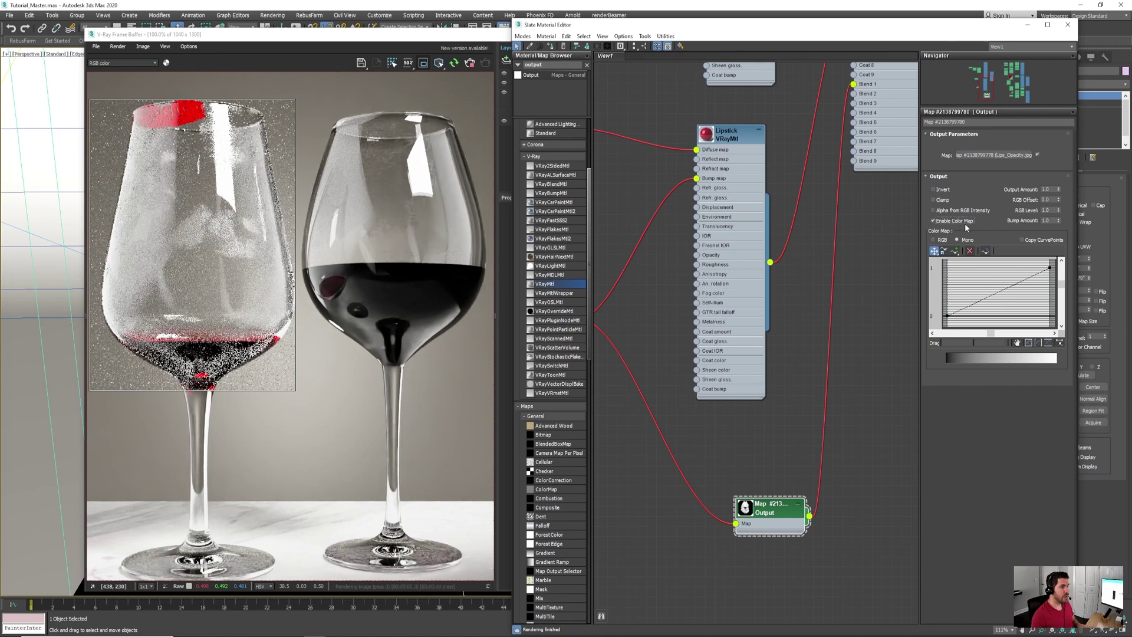
drag(1049, 269, 1050, 305)
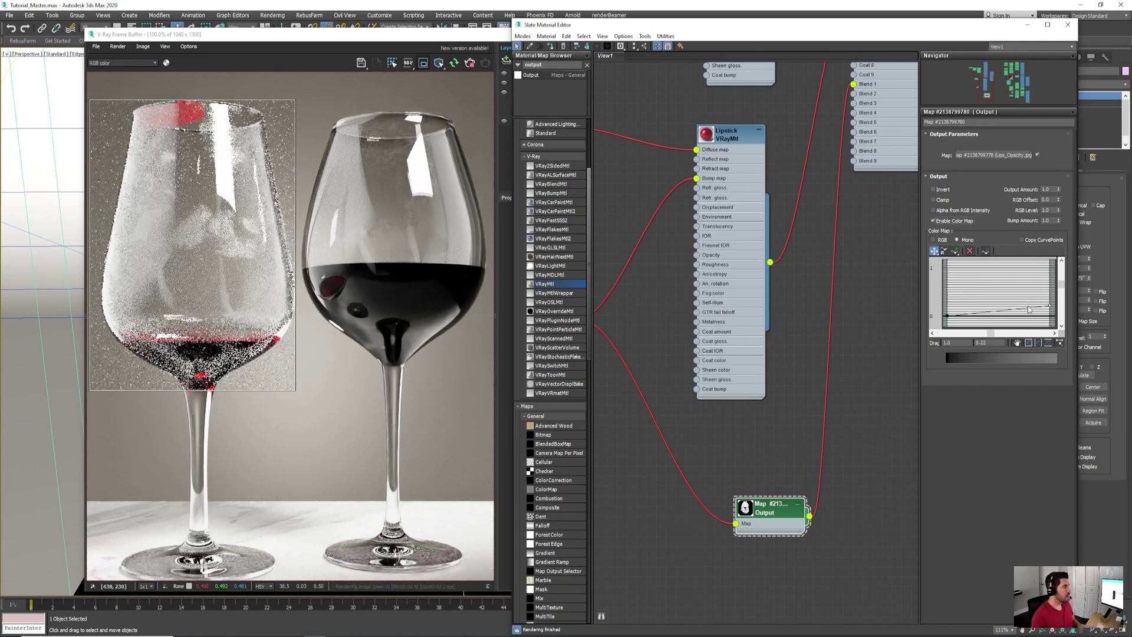
drag(1050, 306, 1049, 309)
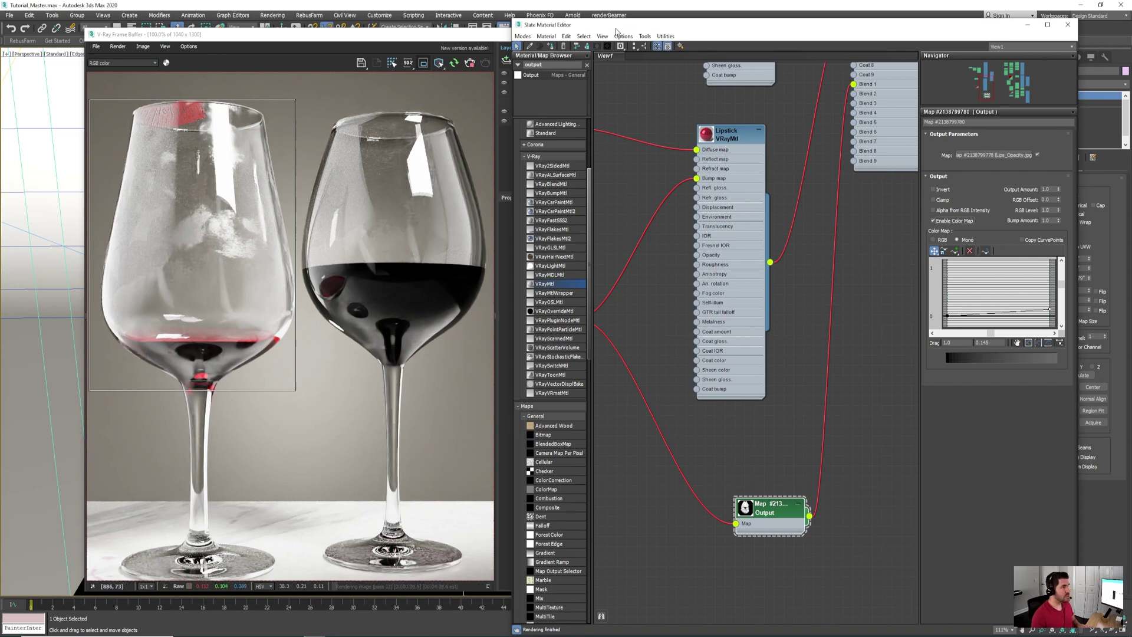
drag(616, 26, 1131, 26)
click(1061, 104)
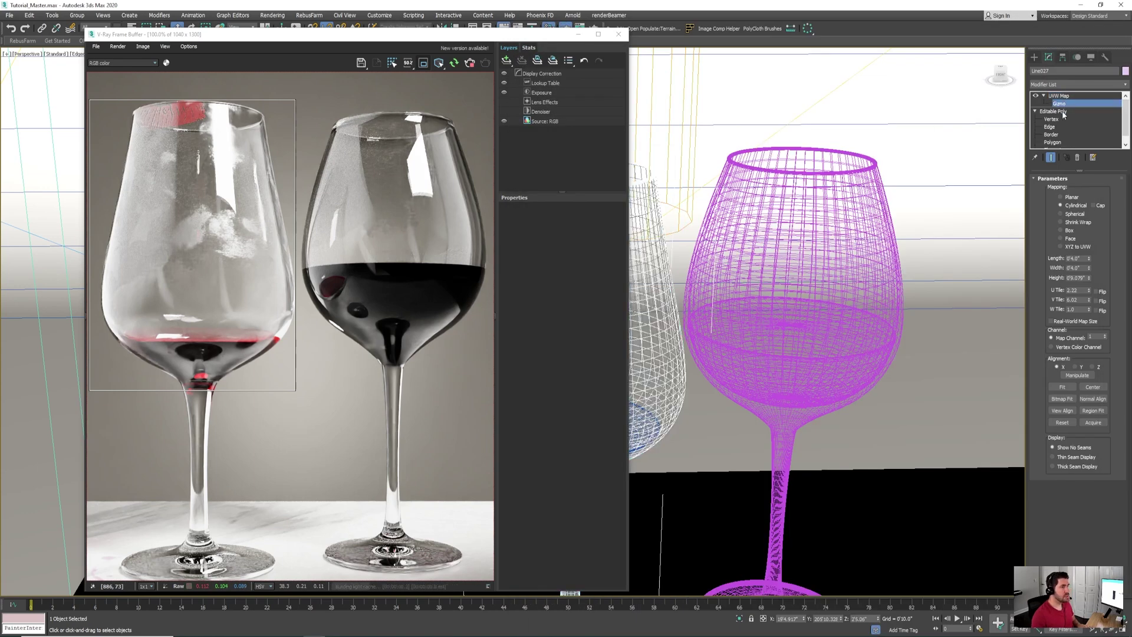
Step: Set the UVW Map V Tile to 6.05 and raise the mapping gizmo slightly in Z
click(1090, 301)
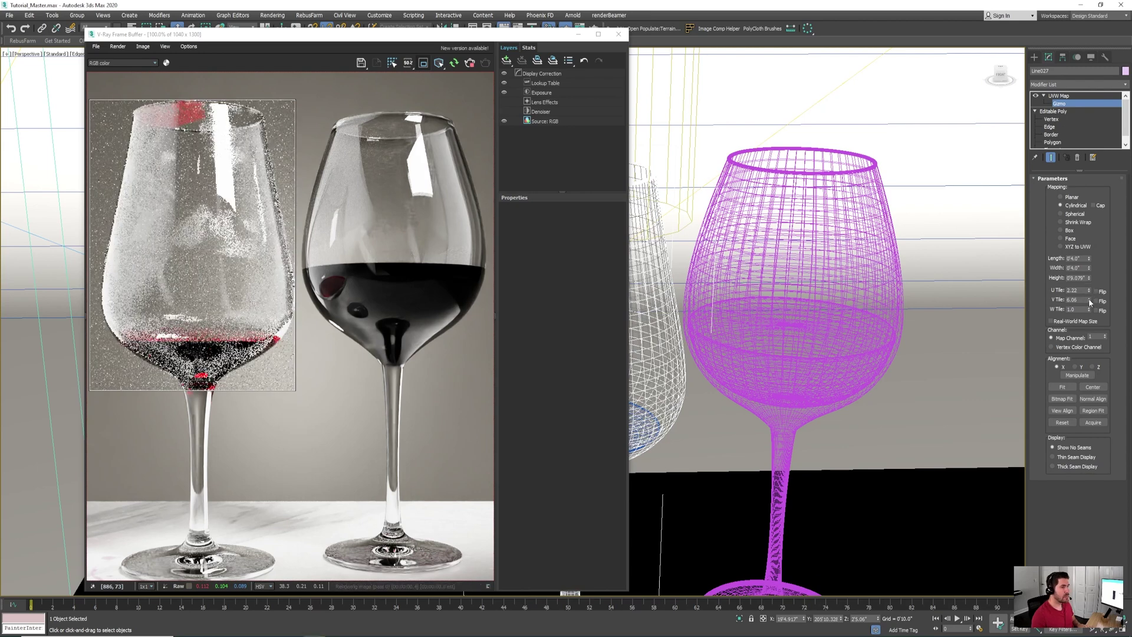
drag(391, 35, 333, 67)
click(538, 261)
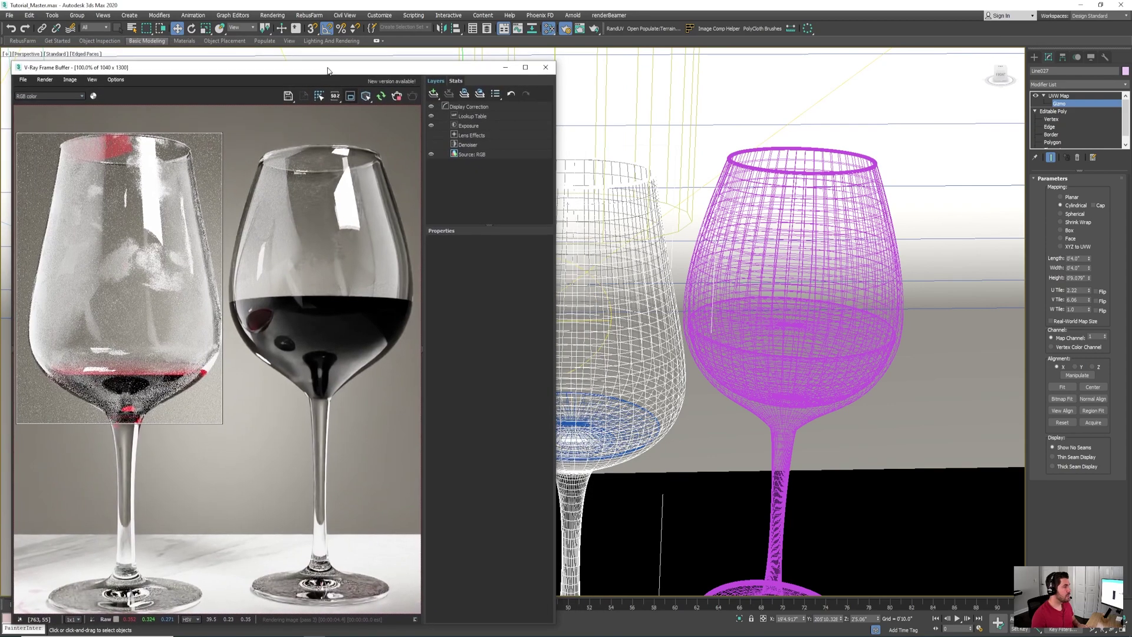
scroll(663, 234, down, 5)
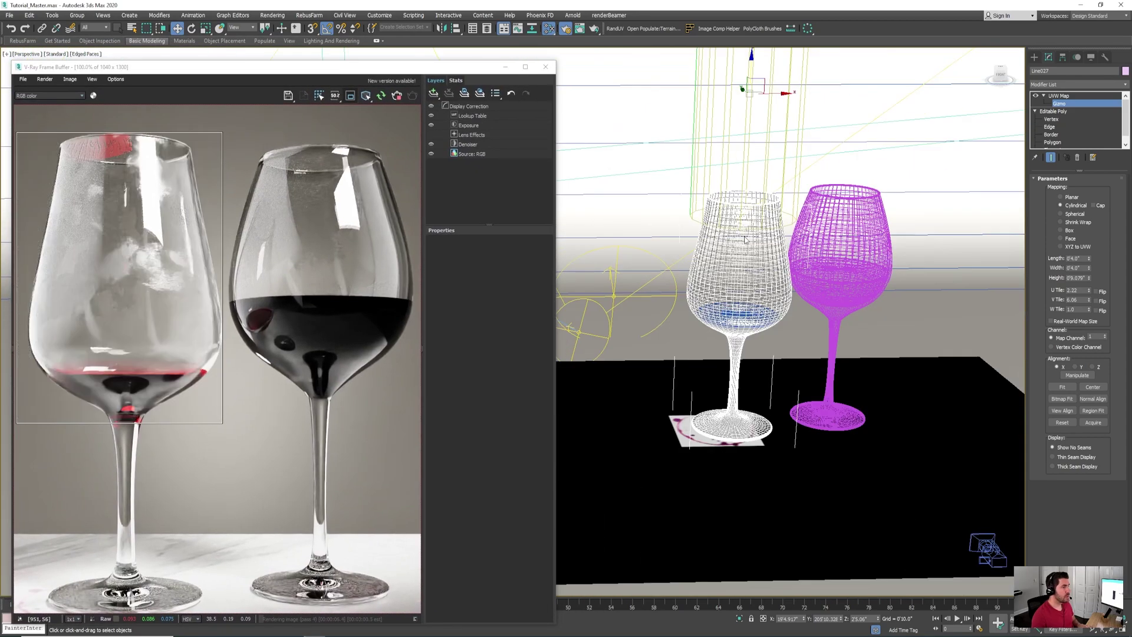
drag(751, 72, 752, 68)
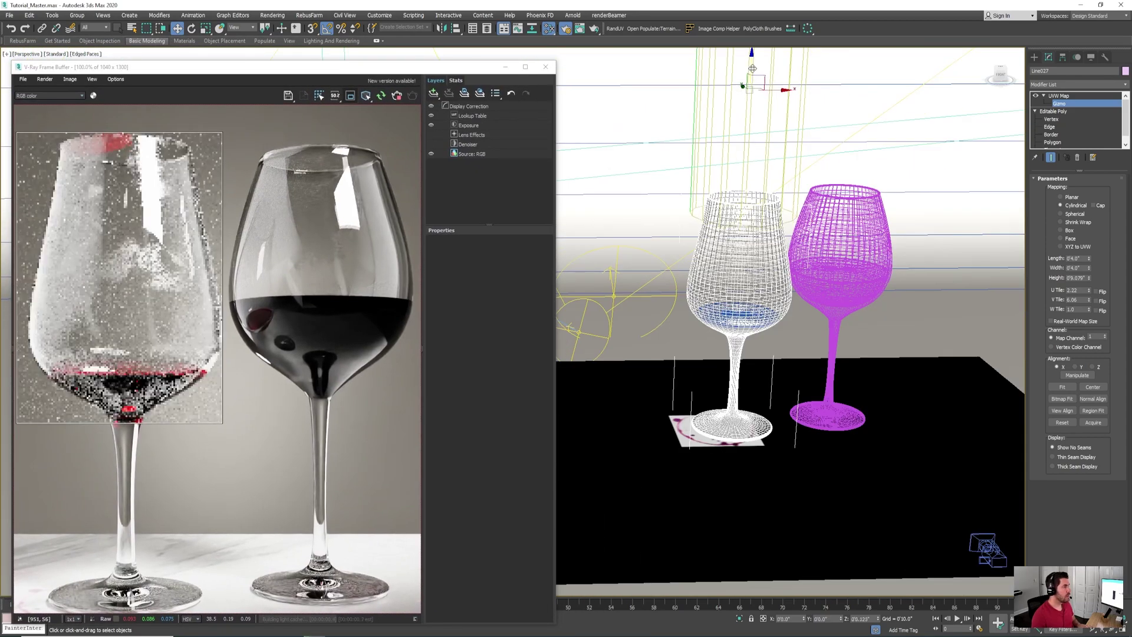
click(1085, 96)
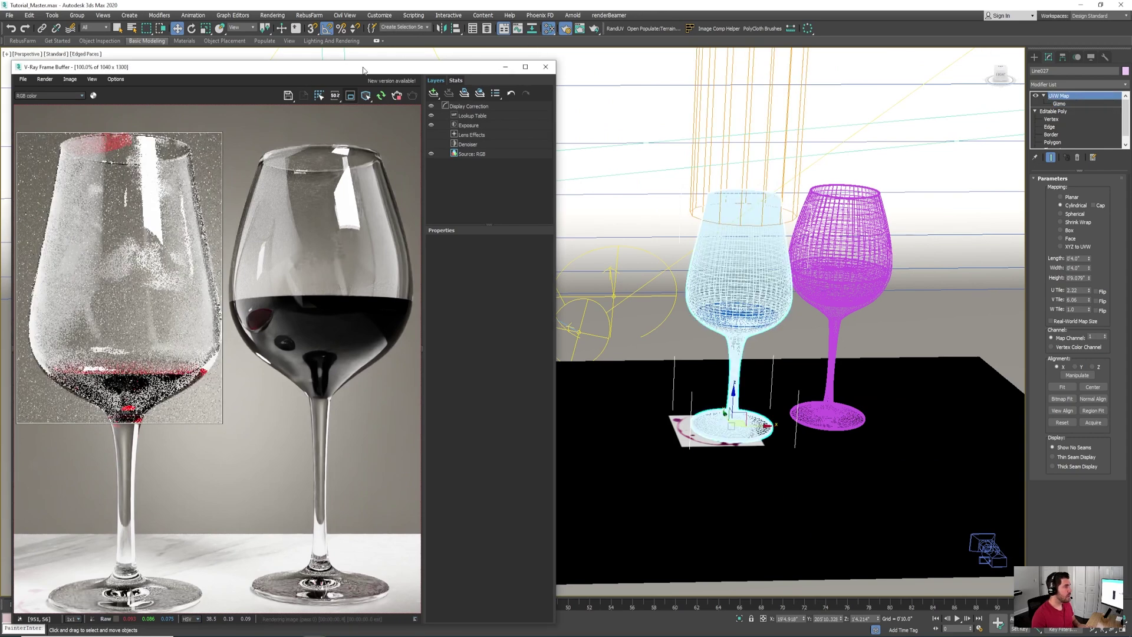
drag(303, 66, 541, 33)
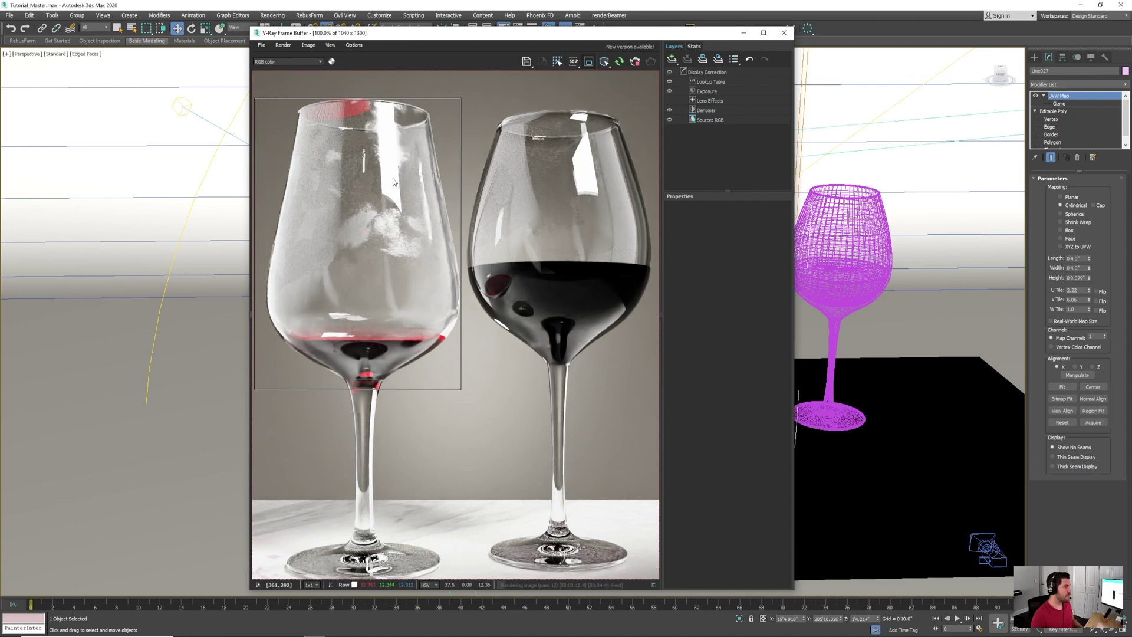
click(362, 630)
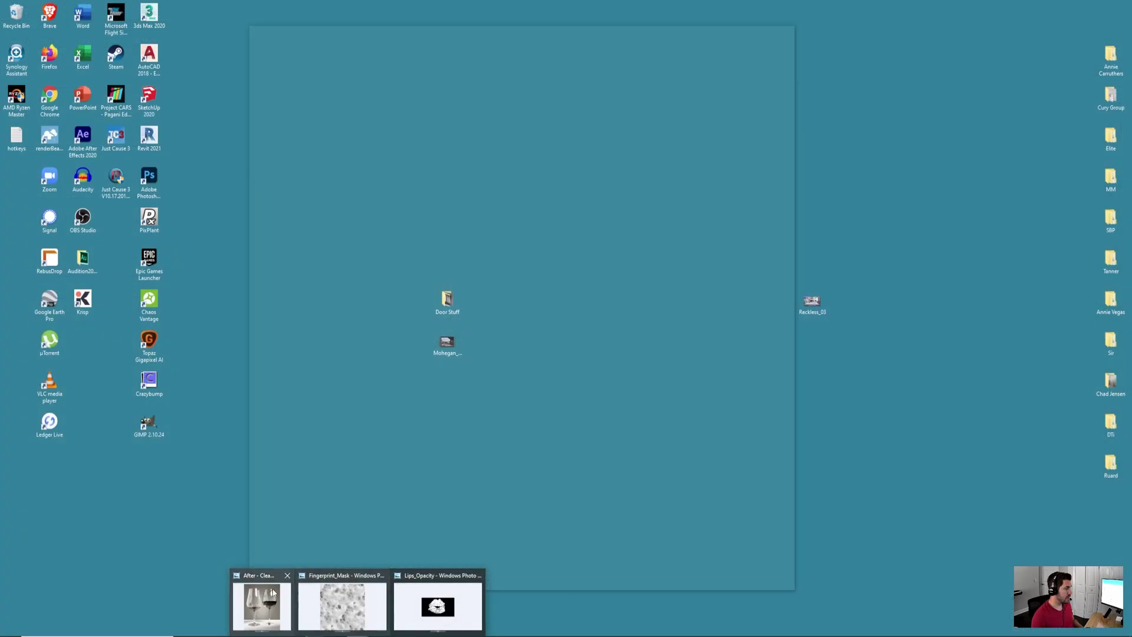
click(264, 606)
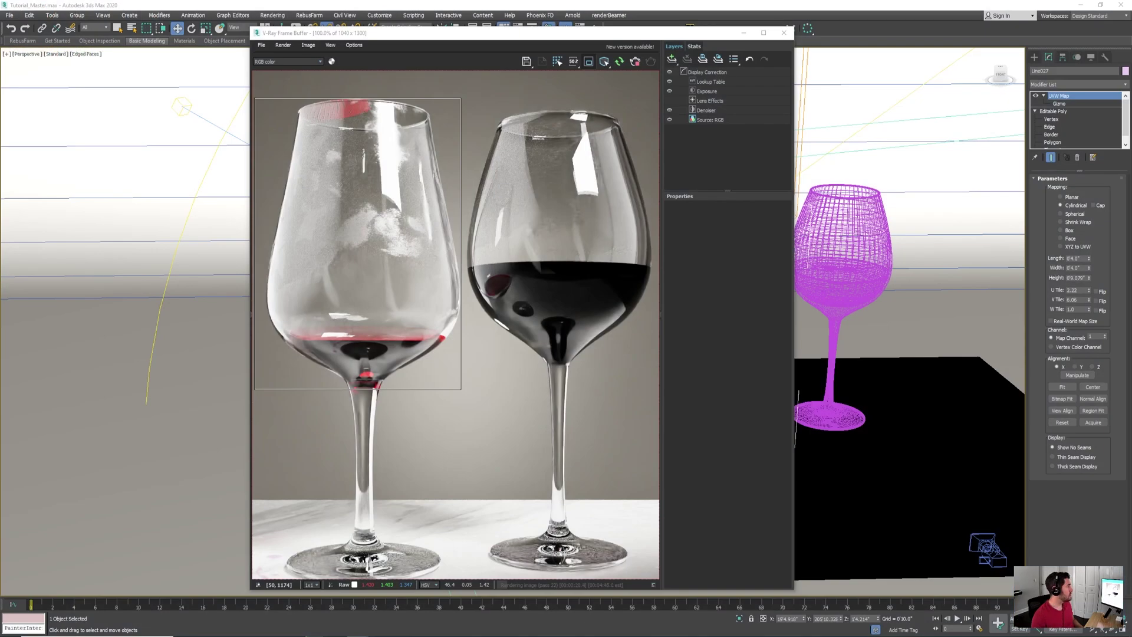
scroll(508, 217, up, 4)
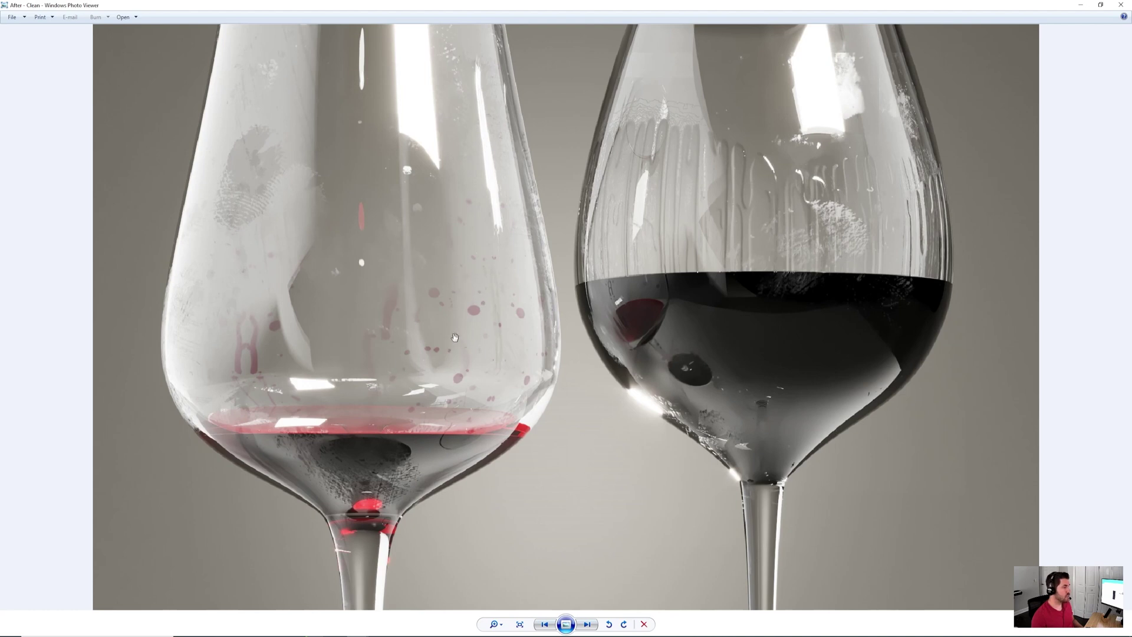
click(1082, 6)
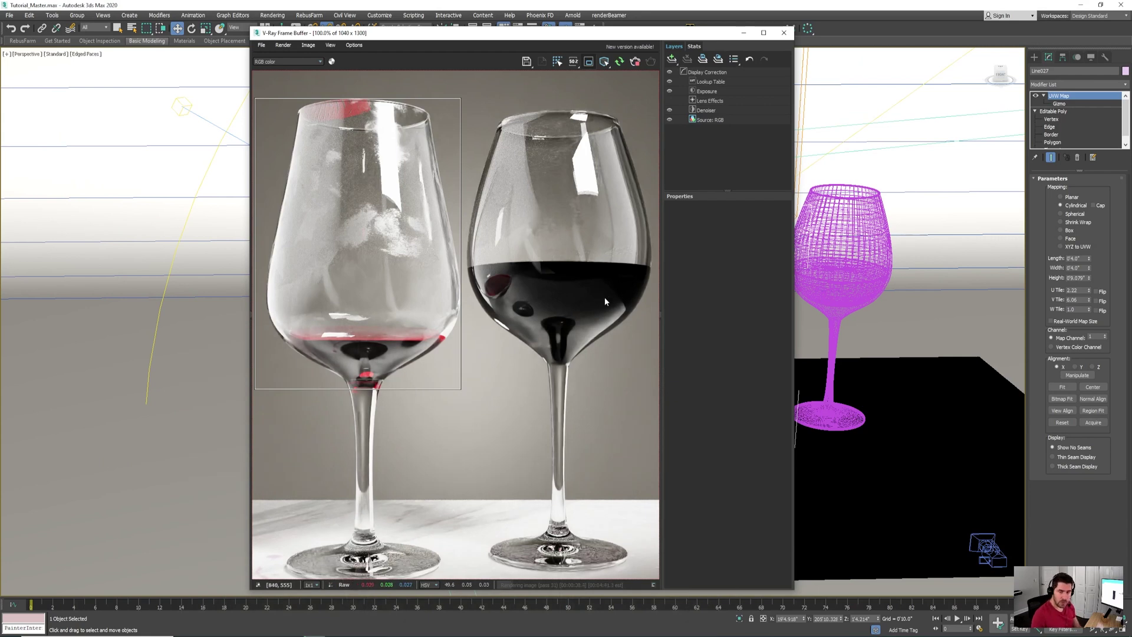